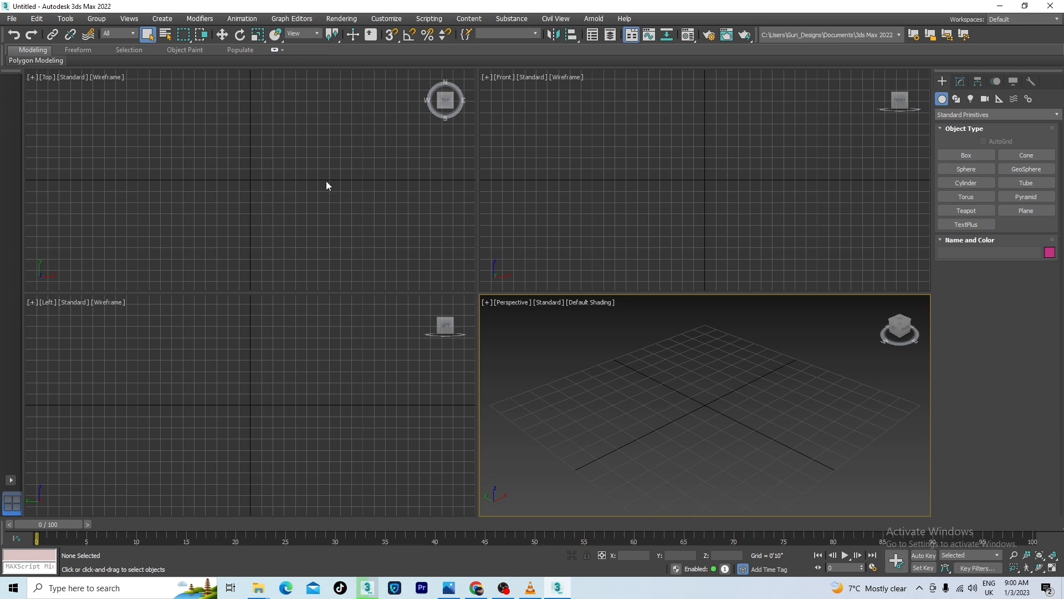
# Create a box about 7'0" wide and 3'2" long in the Top view, just above and beside the origin.
pyautogui.scroll(-2, 299, 180)
pyautogui.moveTo(331, 194); pyautogui.dragTo(314, 209, button='middle')
pyautogui.scroll(4, 312, 209)
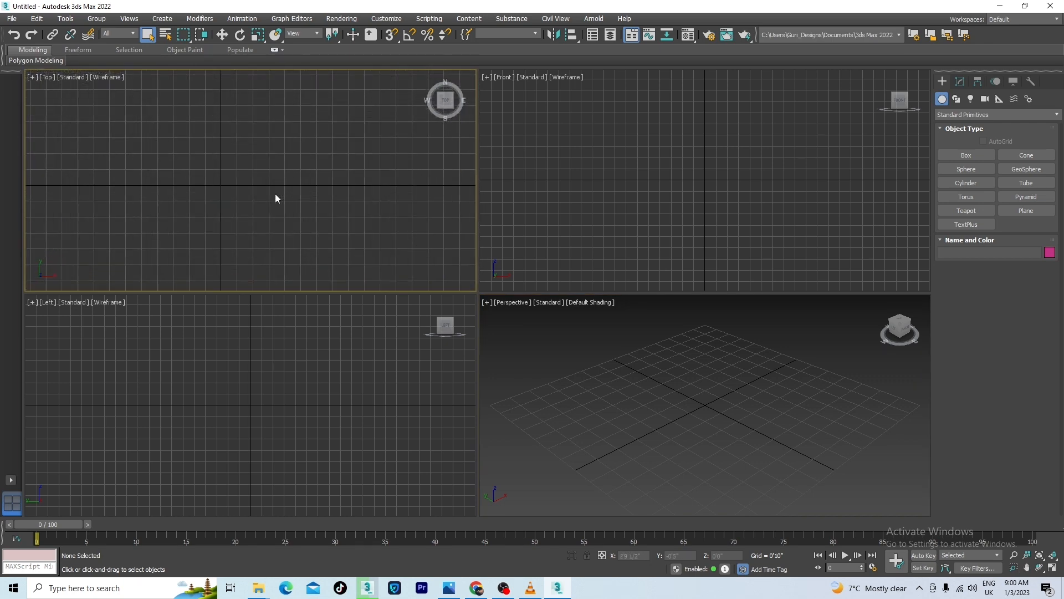
pyautogui.moveTo(248, 165); pyautogui.dragTo(292, 188, button='middle')
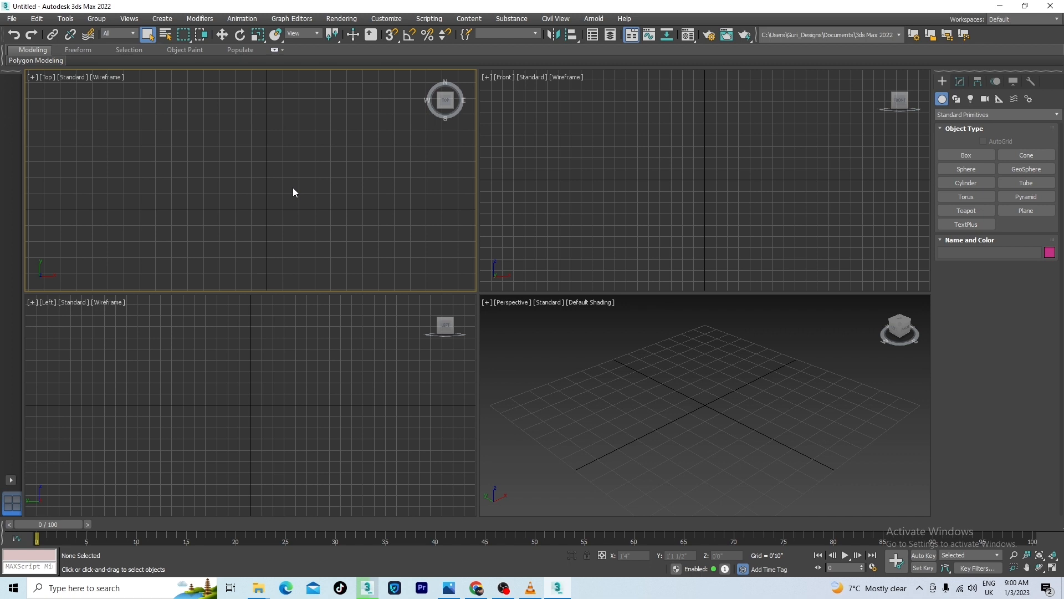
pyautogui.moveTo(301, 225)
pyautogui.mouseDown(button='middle')
pyautogui.moveTo(281, 209)
pyautogui.moveTo(289, 234)
pyautogui.mouseUp(button='middle')
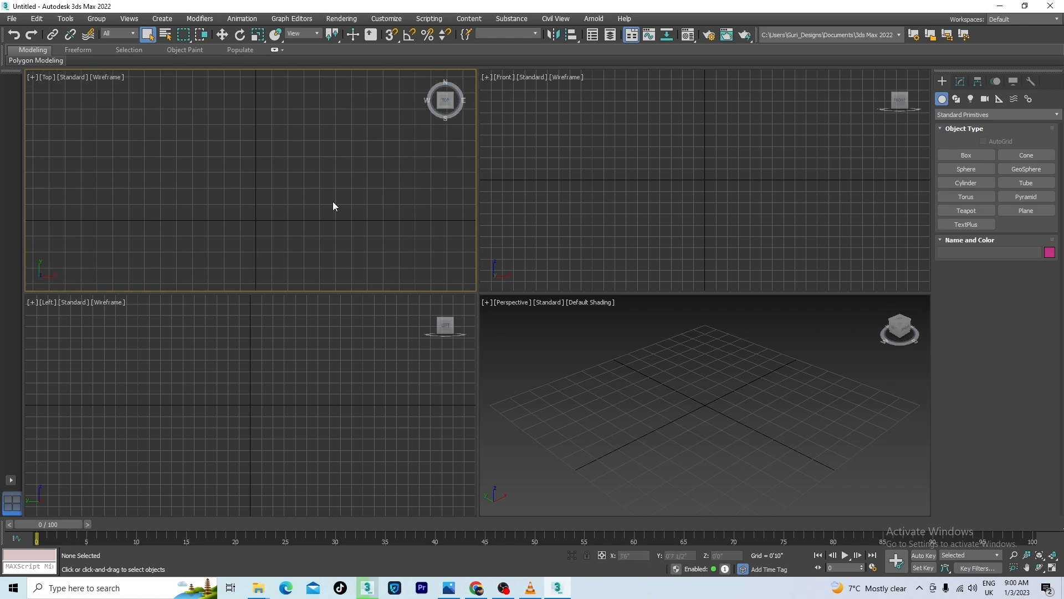
pyautogui.click(972, 158)
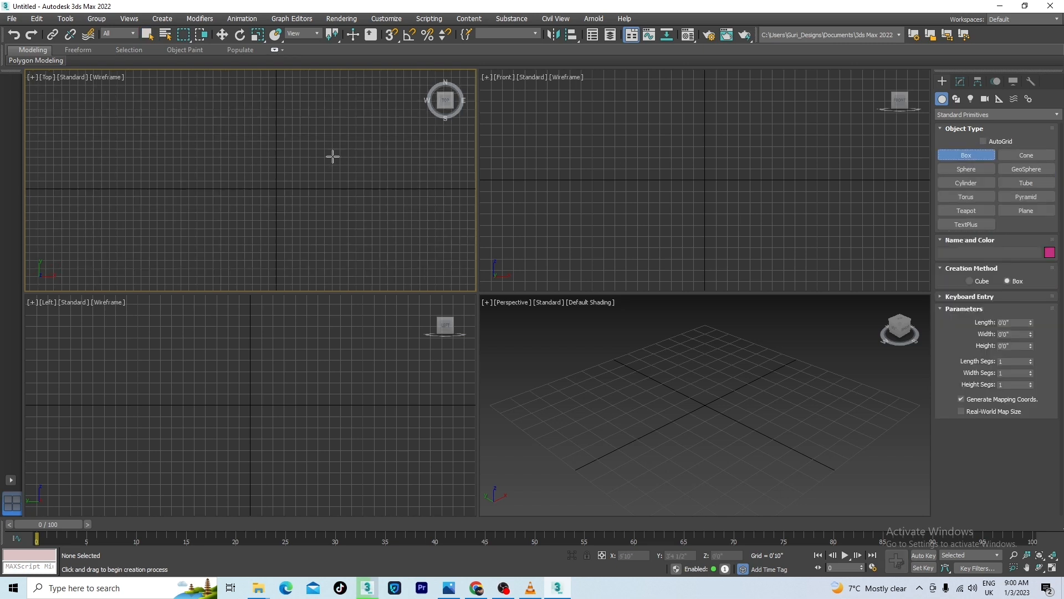
pyautogui.moveTo(200, 150); pyautogui.dragTo(269, 179)
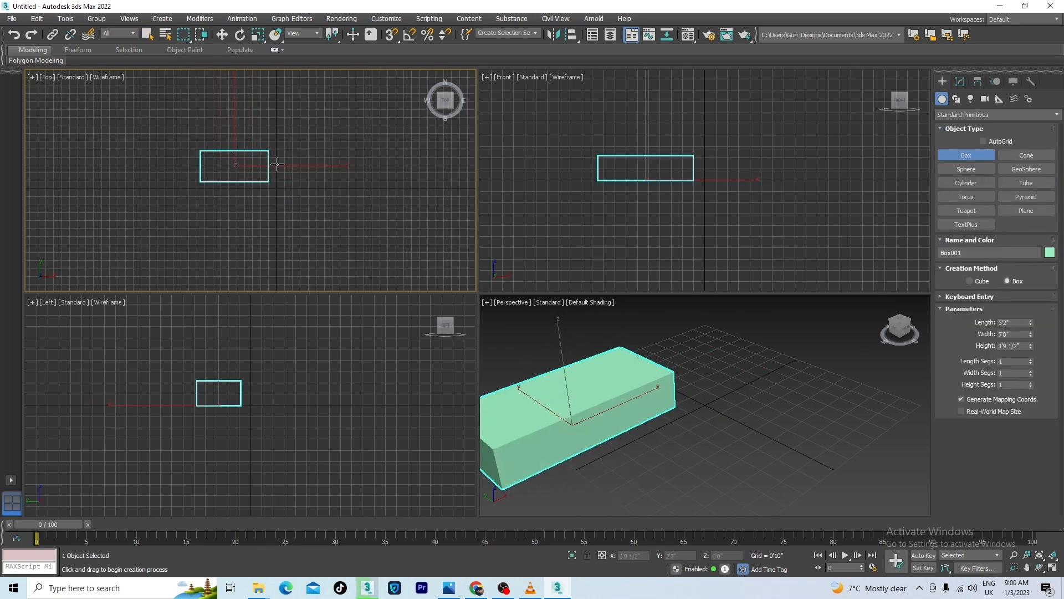
pyautogui.click(278, 163)
pyautogui.rightClick(278, 161)
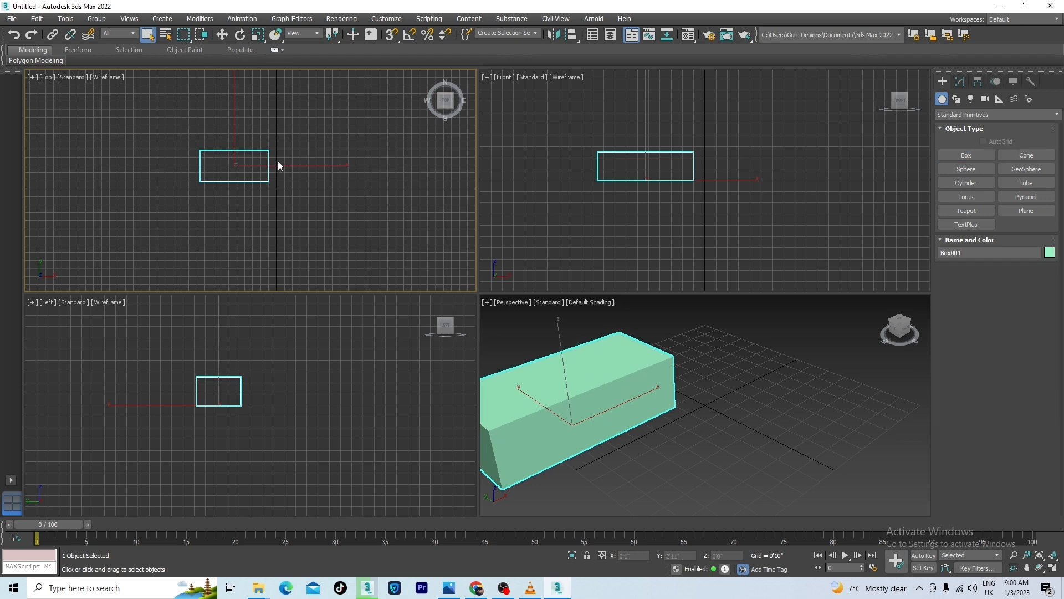
# Create a sphere with a radius of about 4'3 1/2" in the Top view, centred below the box.
pyautogui.click(966, 169)
pyautogui.moveTo(236, 212); pyautogui.dragTo(257, 249)
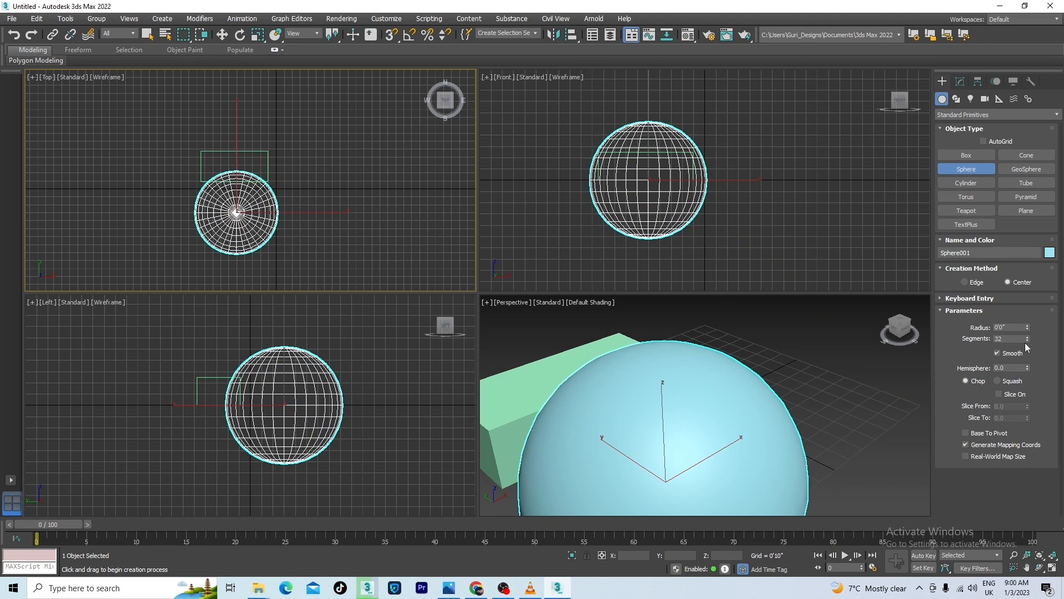
pyautogui.scroll(-5, 766, 352)
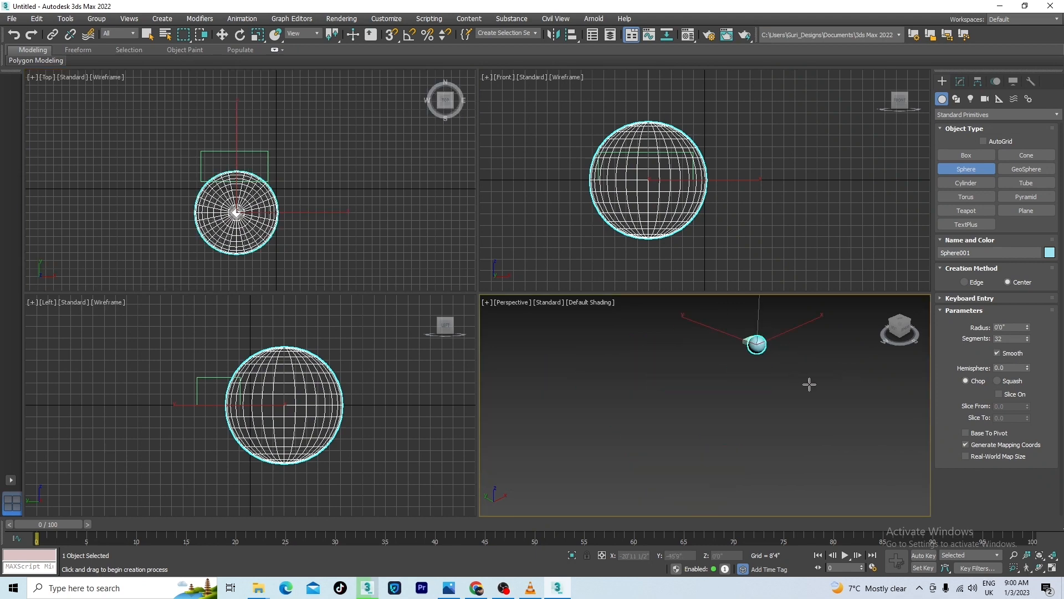
pyautogui.scroll(5, 767, 354)
pyautogui.rightClick(768, 354)
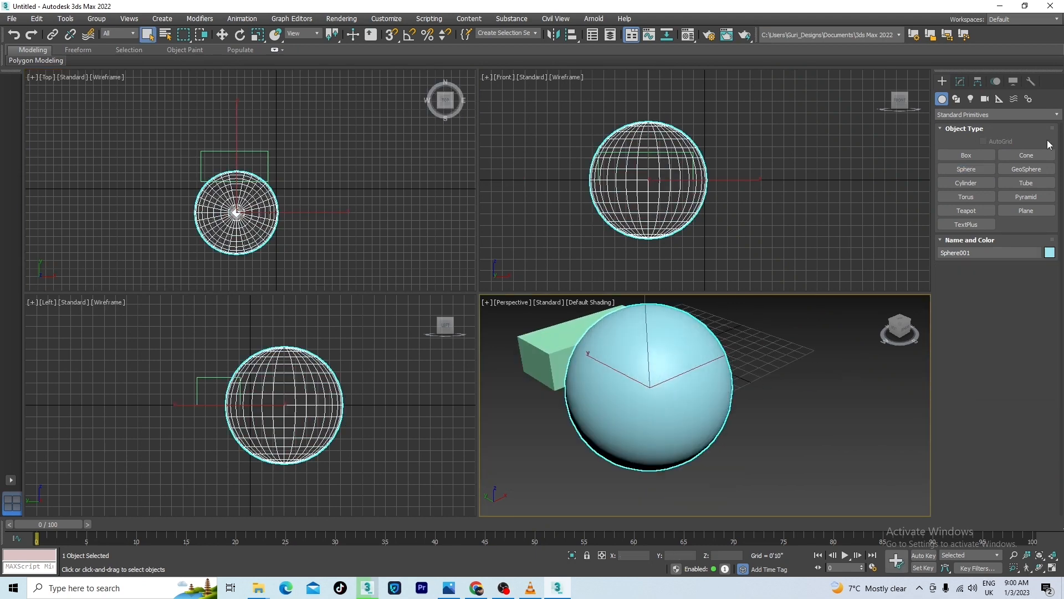
# Reduce the sphere's radius to about half its size so it clears the box.
pyautogui.click(958, 81)
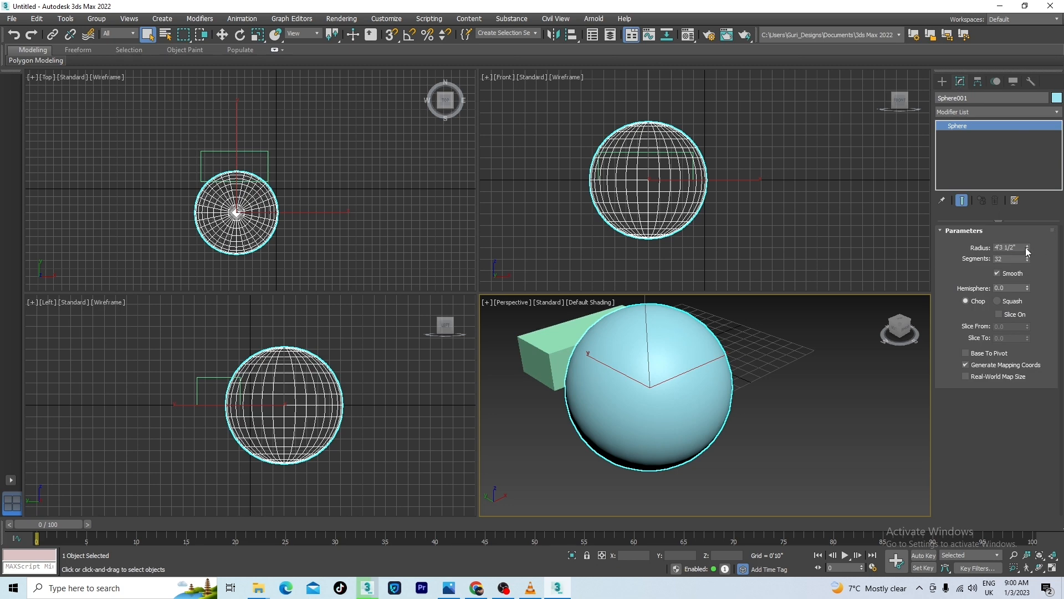
pyautogui.moveTo(1027, 250); pyautogui.dragTo(1026, 294)
pyautogui.click(943, 82)
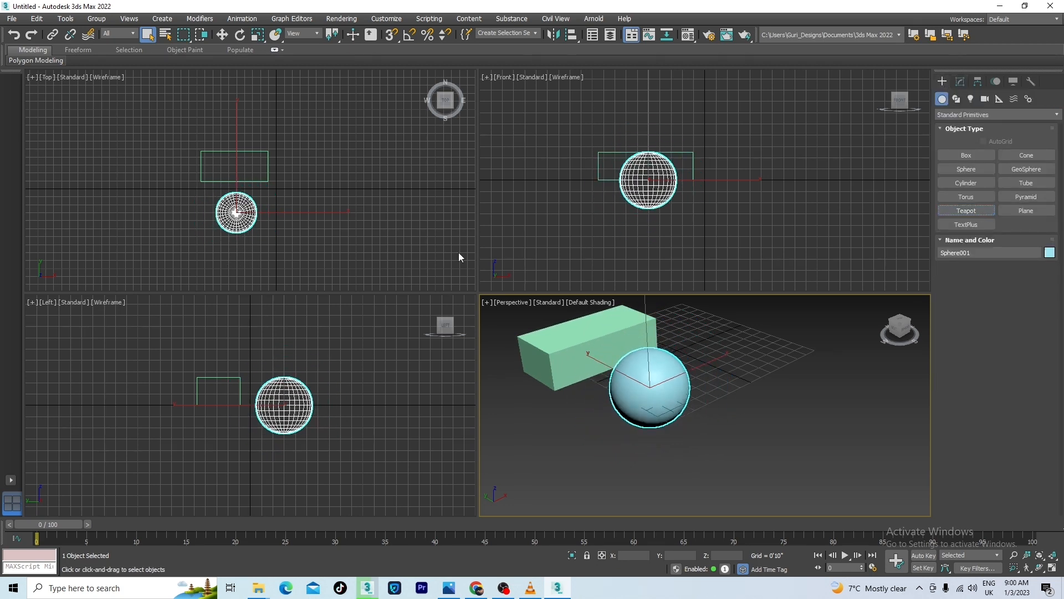
# Create a teapot below the sphere in the Top view, roughly as large as the sphere.
pyautogui.click(984, 211)
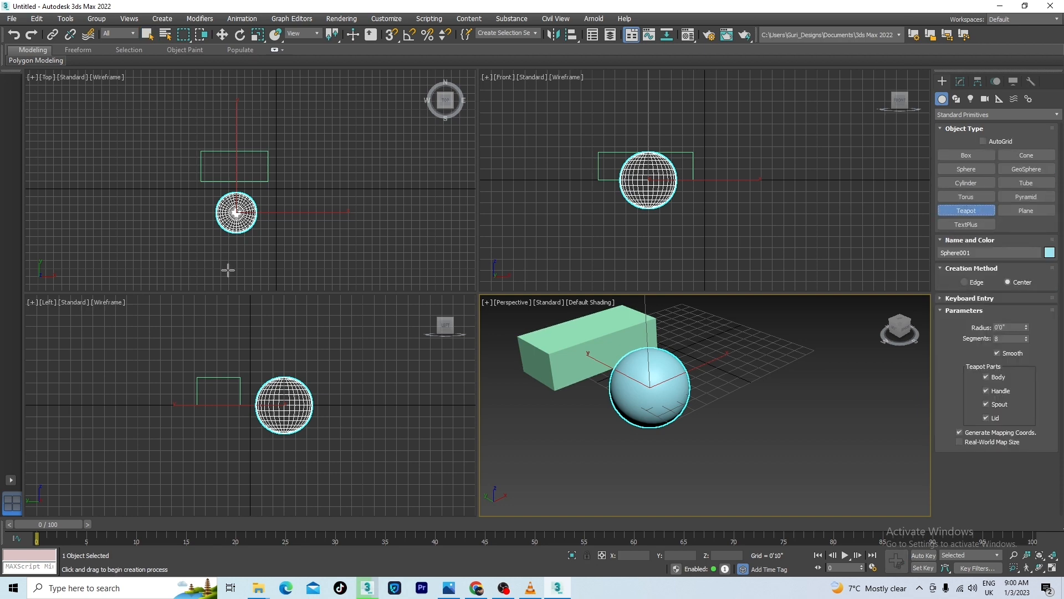
pyautogui.moveTo(228, 270); pyautogui.dragTo(258, 270)
pyautogui.rightClick(344, 242)
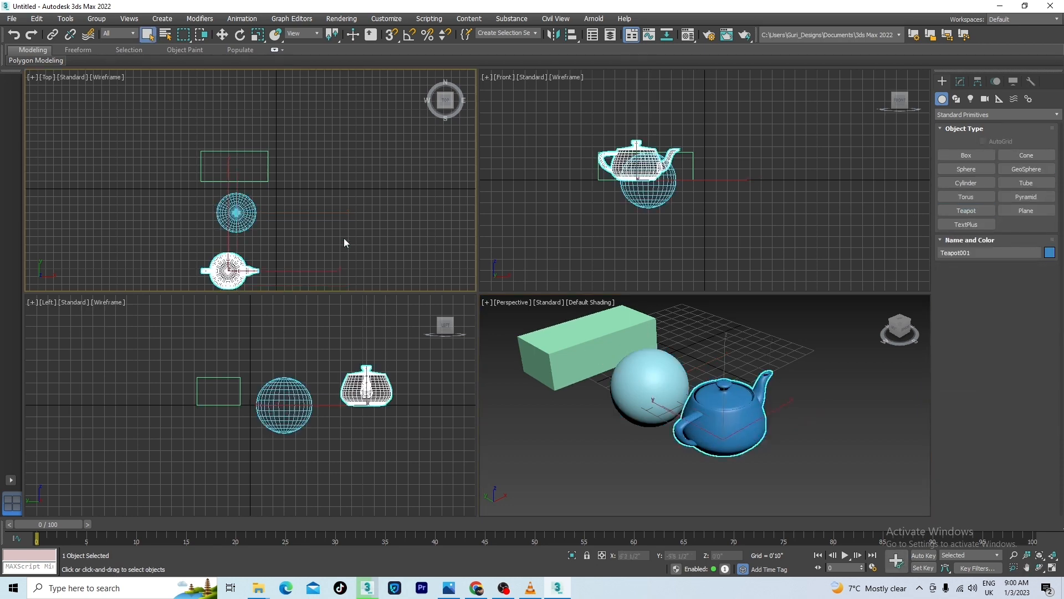
# Create an upright cylinder with a radius of about 1'6" below the teapot in the Top view and deselect it.
pyautogui.scroll(-3, 371, 166)
pyautogui.scroll(3, 313, 234)
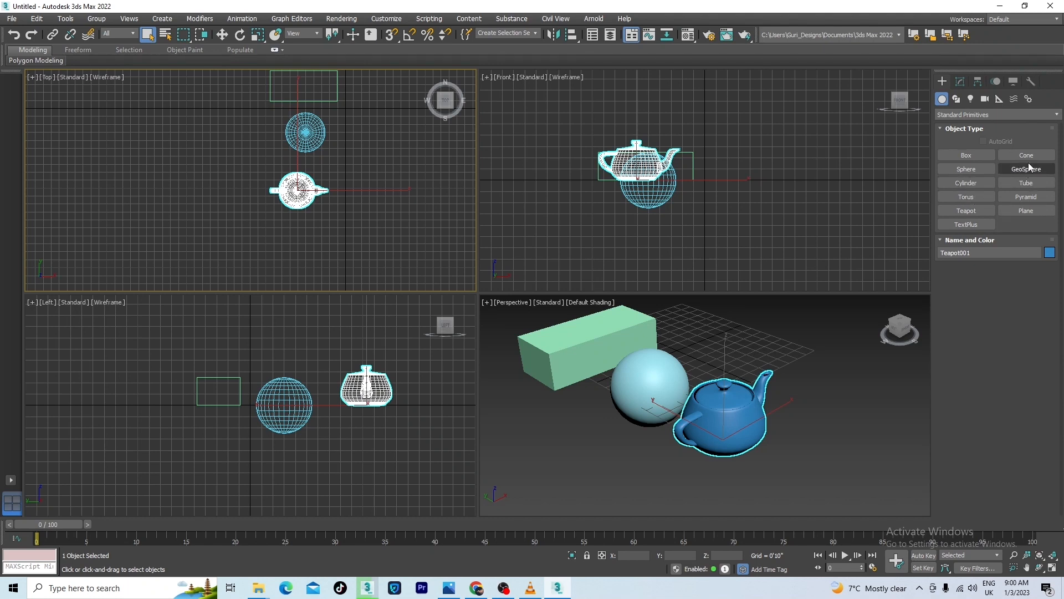
pyautogui.click(967, 183)
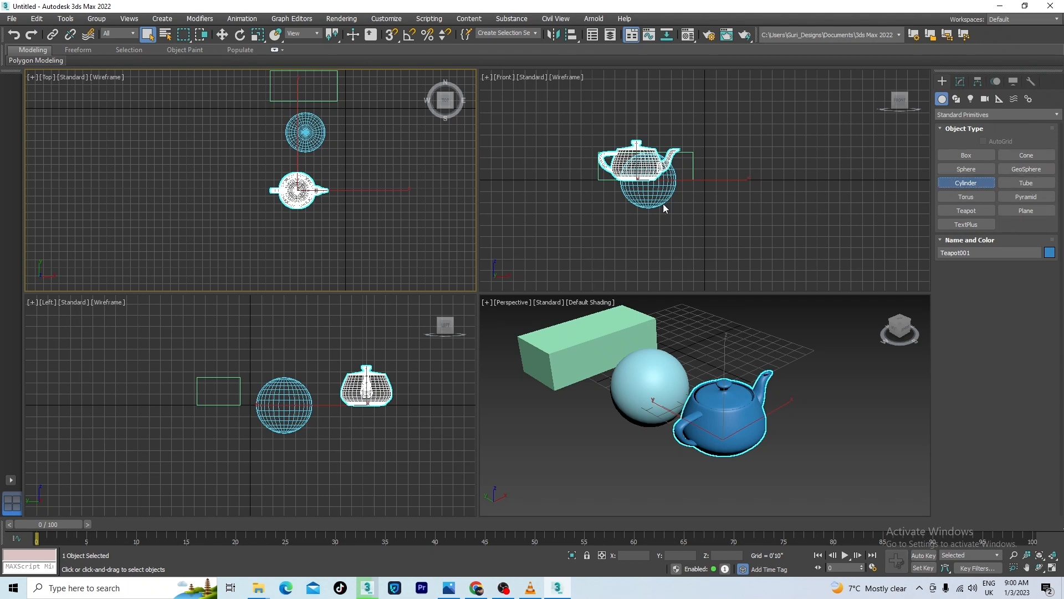
pyautogui.moveTo(292, 243); pyautogui.dragTo(299, 256)
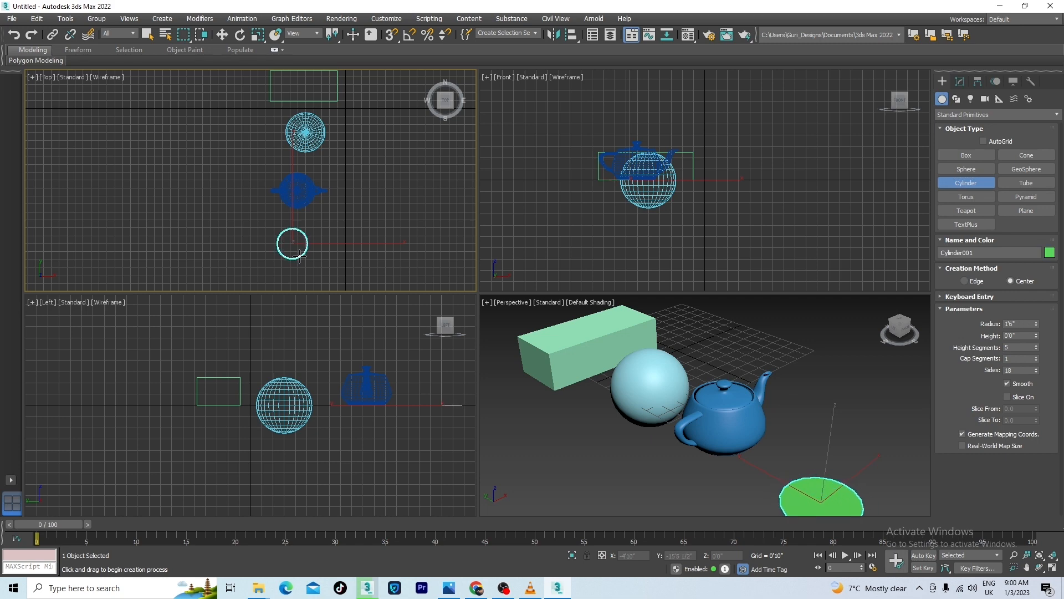
pyautogui.click(324, 220)
pyautogui.rightClick(325, 219)
pyautogui.scroll(-4, 327, 224)
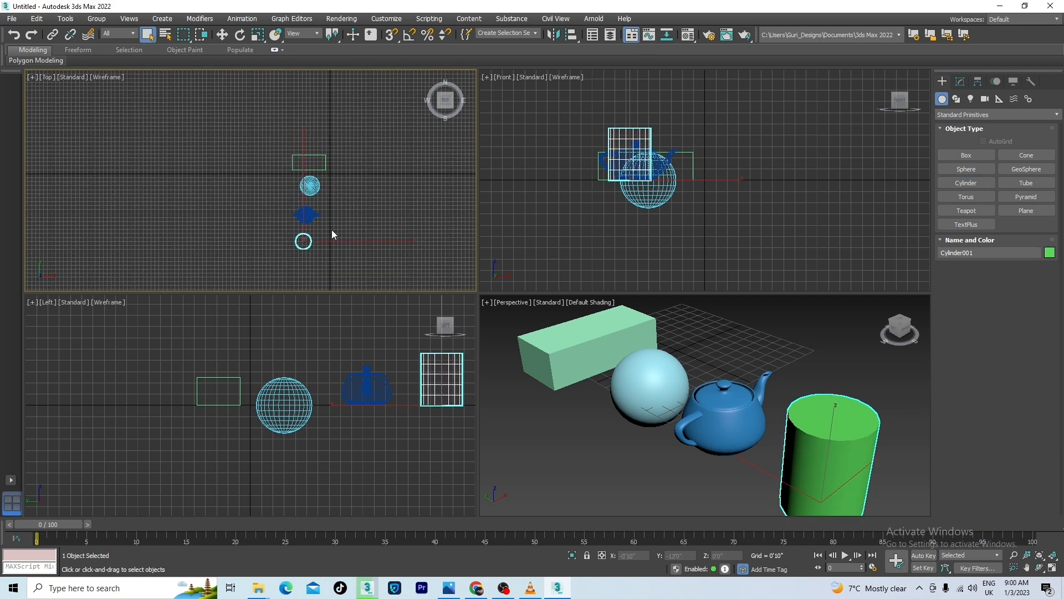
pyautogui.click(384, 178)
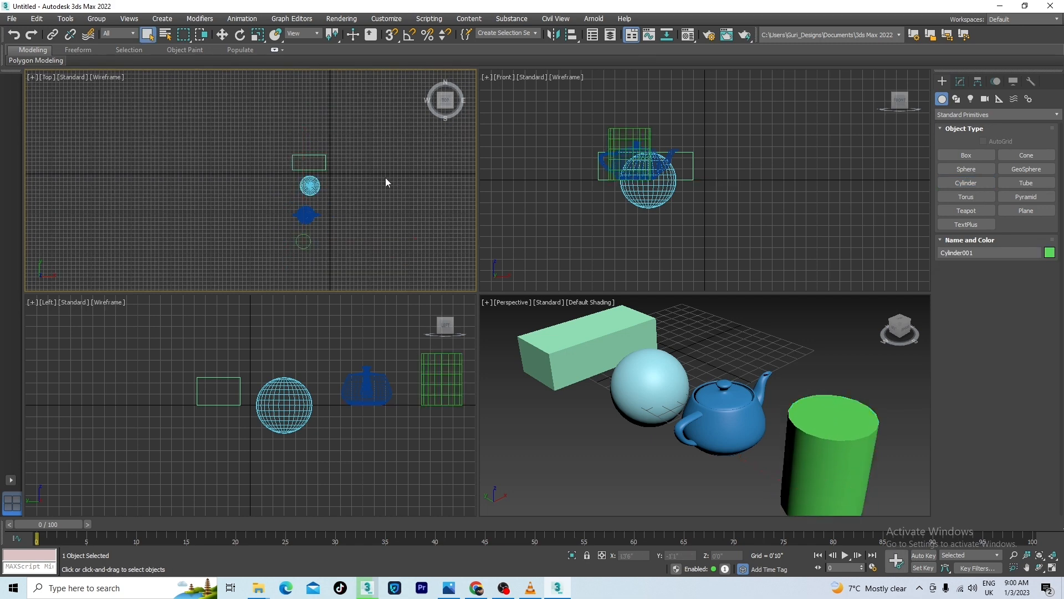
# Create a second box about 8'8" wide and 3'4" long beside the first box in the Top view.
pyautogui.click(963, 158)
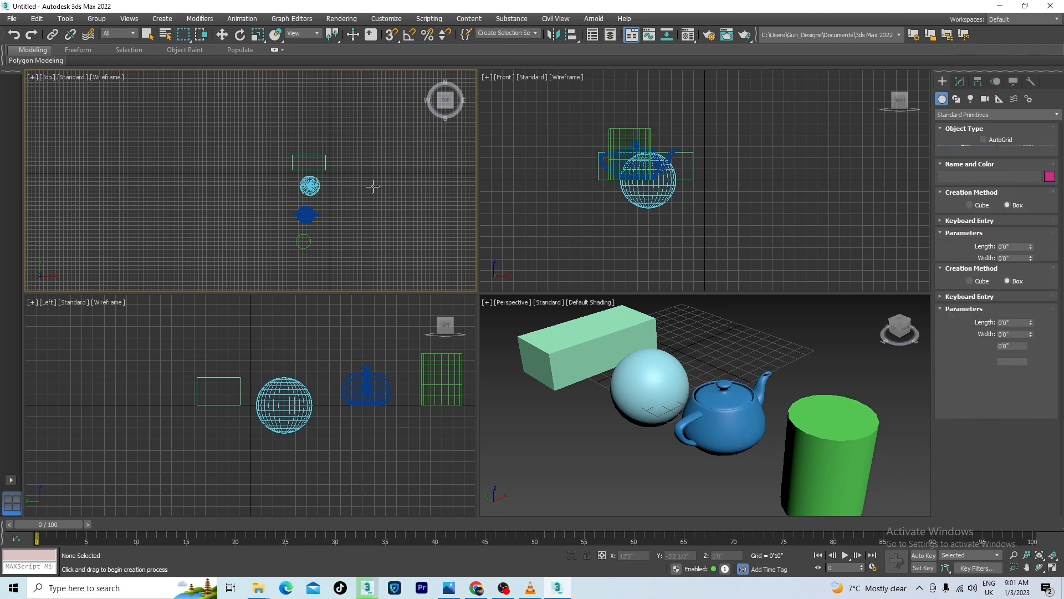
pyautogui.moveTo(347, 155); pyautogui.dragTo(390, 172)
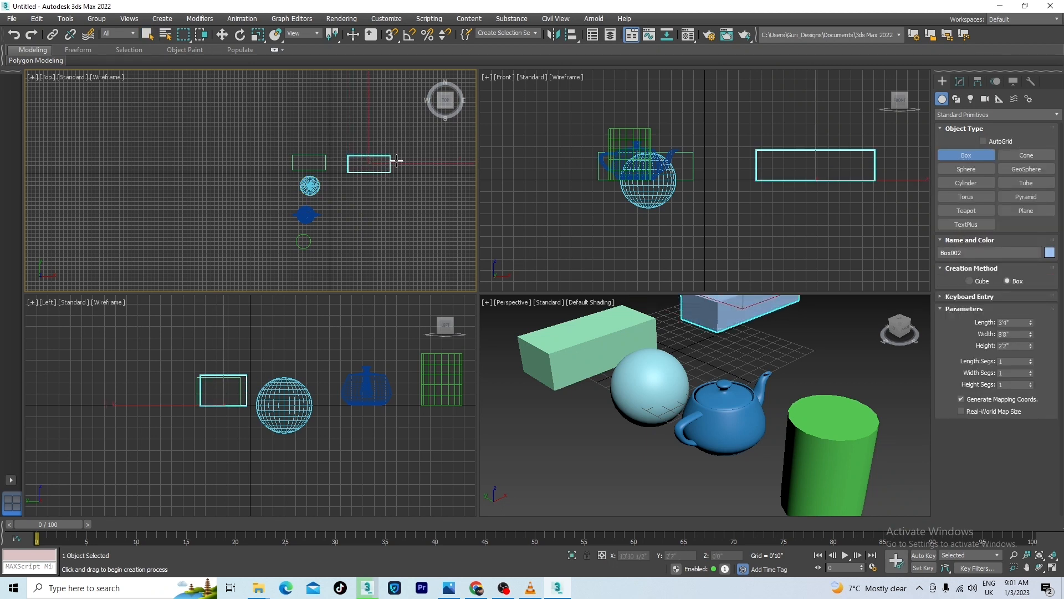
pyautogui.click(393, 163)
pyautogui.rightClick(393, 164)
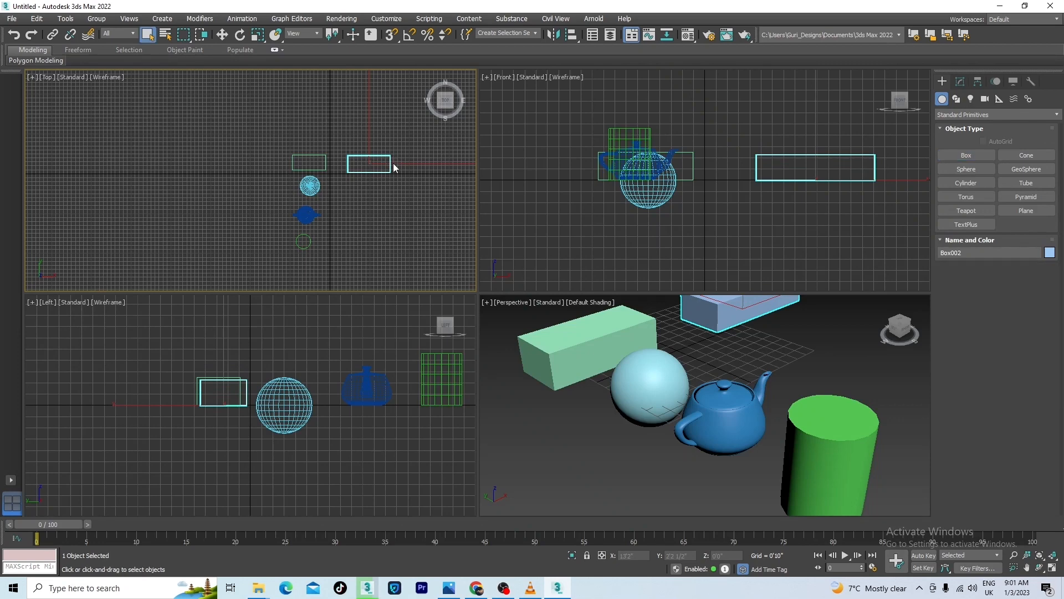
# Create a second, larger teapot directly below the second box in the Top view.
pyautogui.click(966, 211)
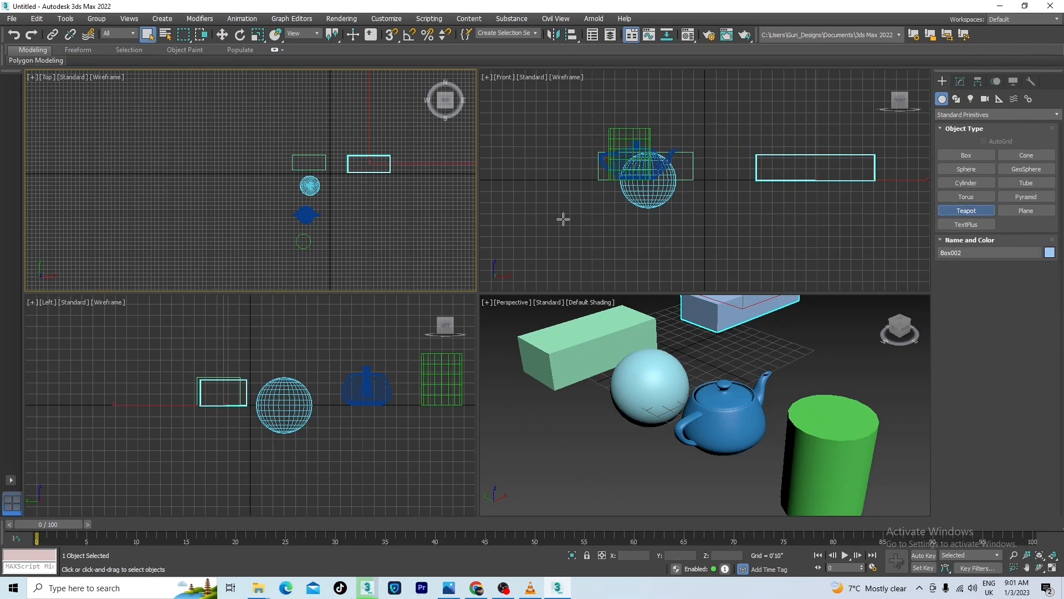
pyautogui.moveTo(364, 192); pyautogui.dragTo(371, 207)
pyautogui.rightClick(370, 206)
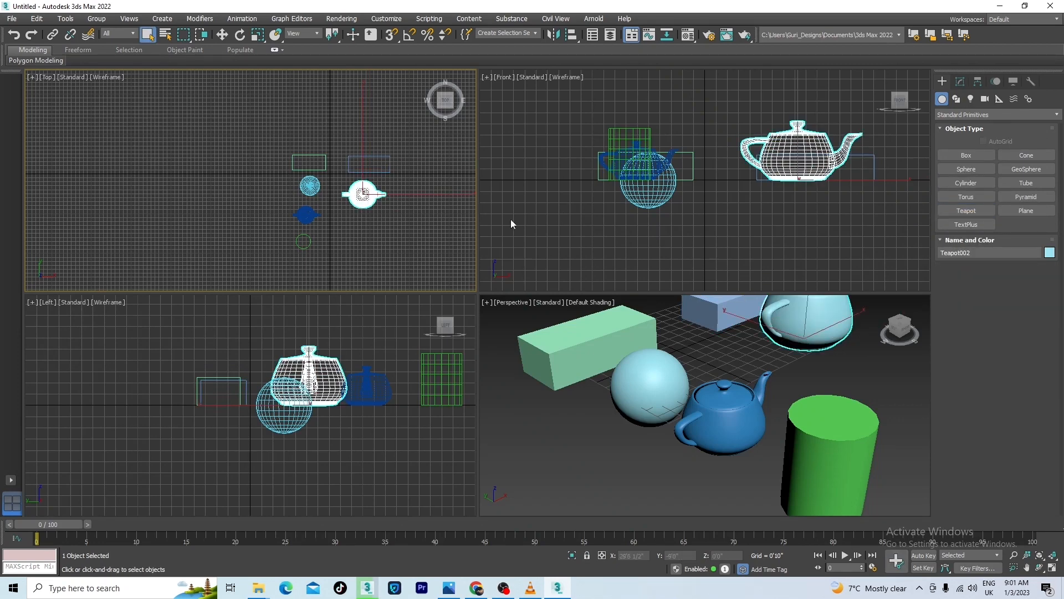
# Create a second cylinder with a radius of about 1'11" below the larger teapot, level with the first cylinder.
pyautogui.click(966, 183)
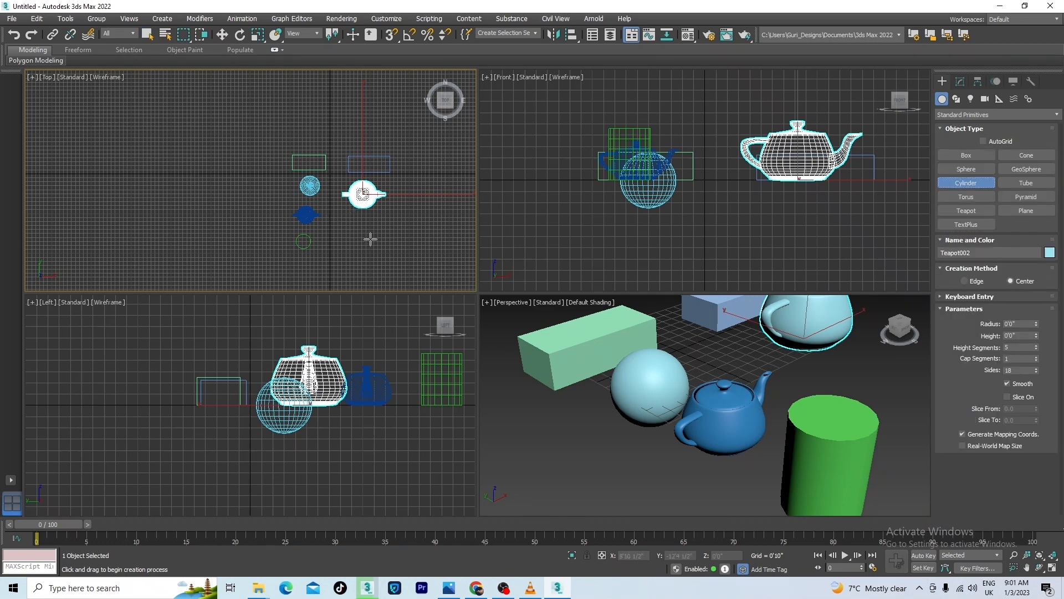
pyautogui.moveTo(369, 240); pyautogui.dragTo(379, 235)
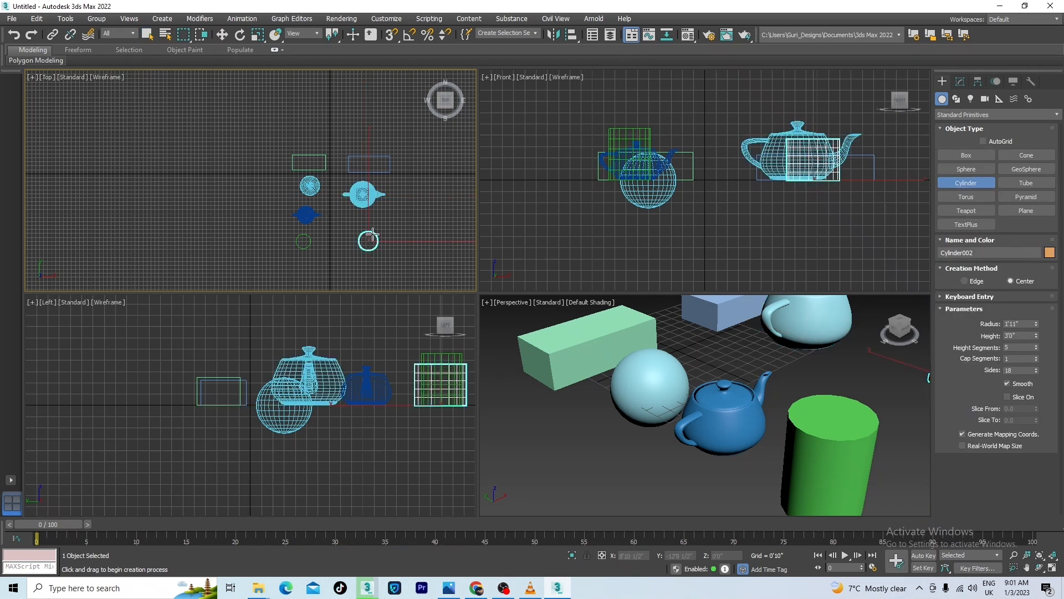
pyautogui.click(373, 233)
pyautogui.rightClick(372, 234)
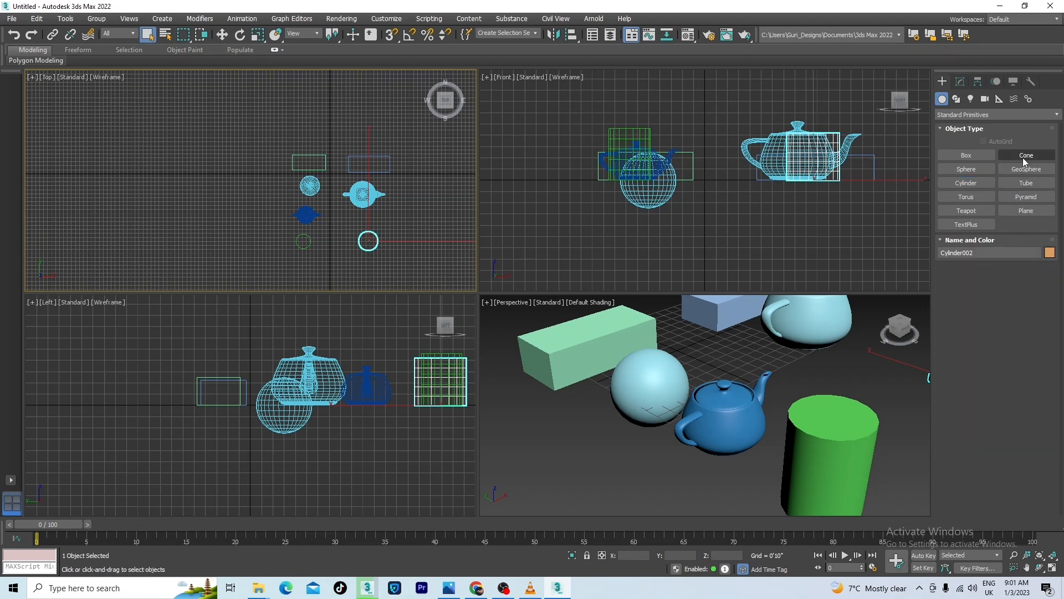
# Create a small second sphere between the larger teapot and the second cylinder in the Top view.
pyautogui.click(967, 168)
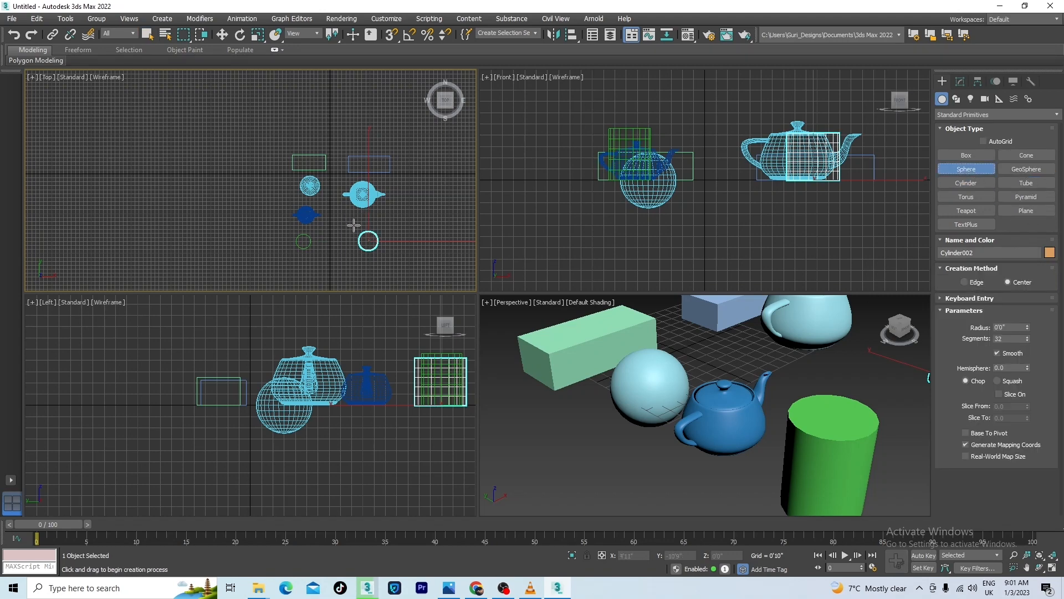
pyautogui.moveTo(353, 225); pyautogui.dragTo(356, 233)
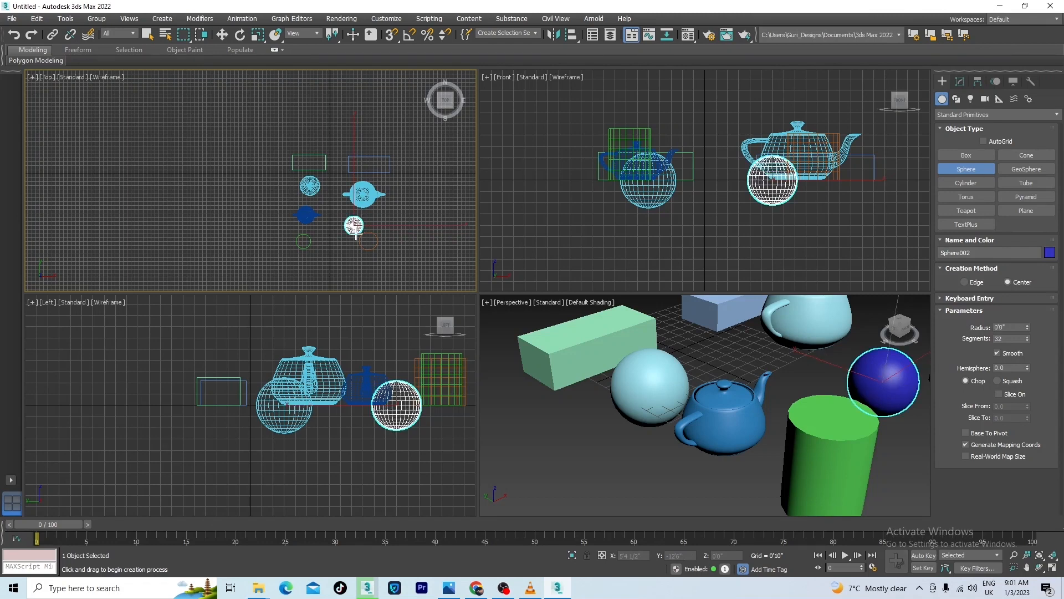
pyautogui.rightClick(356, 233)
# Create a cone with a base radius of about 3'2", a height of about 4'2" and a narrow tip beside the second cylinder.
pyautogui.click(1032, 158)
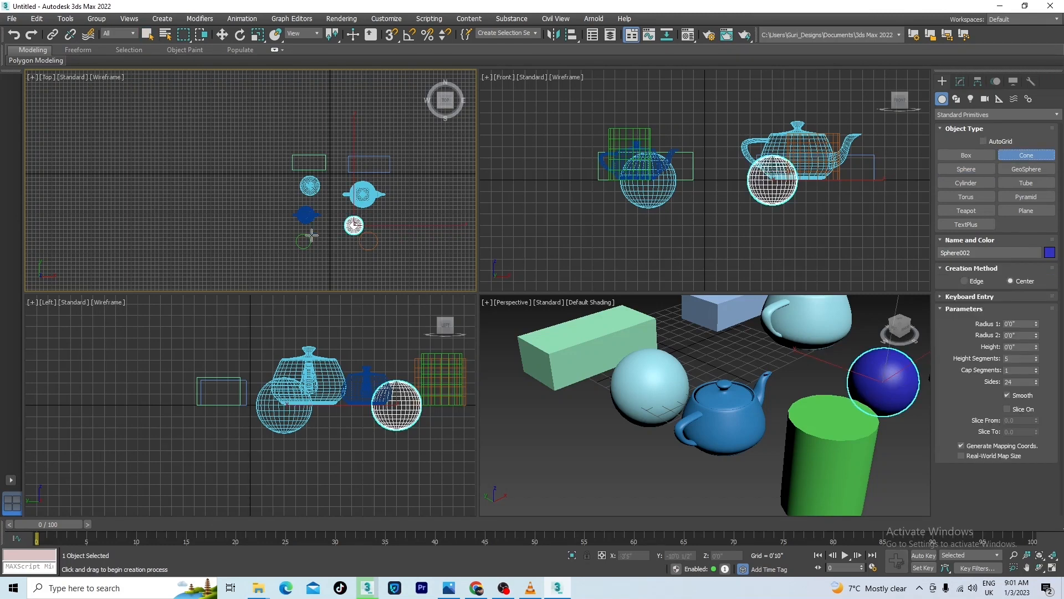
pyautogui.moveTo(412, 254); pyautogui.dragTo(419, 267)
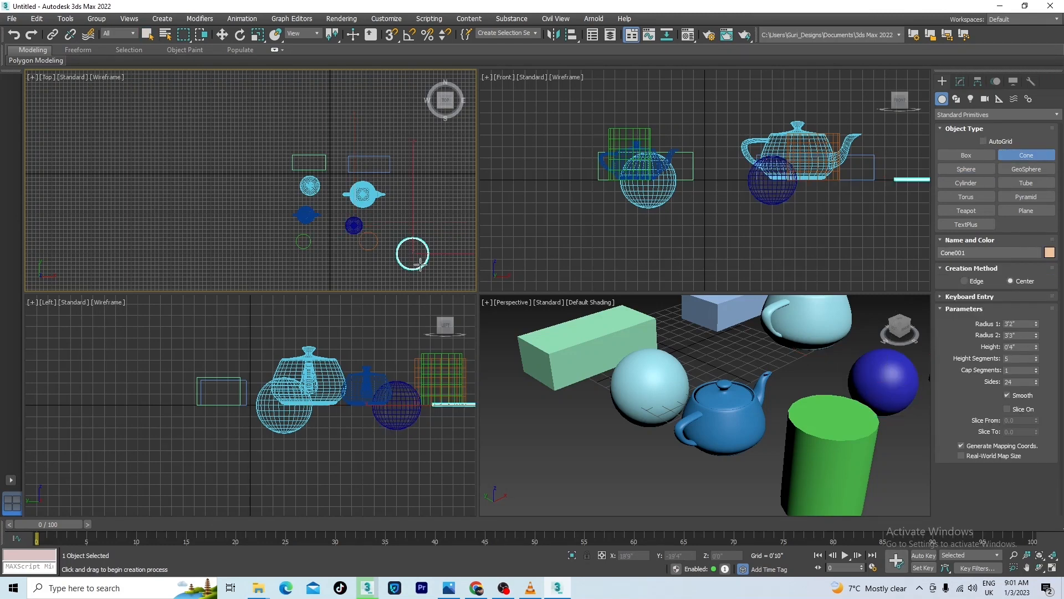
pyautogui.click(427, 247)
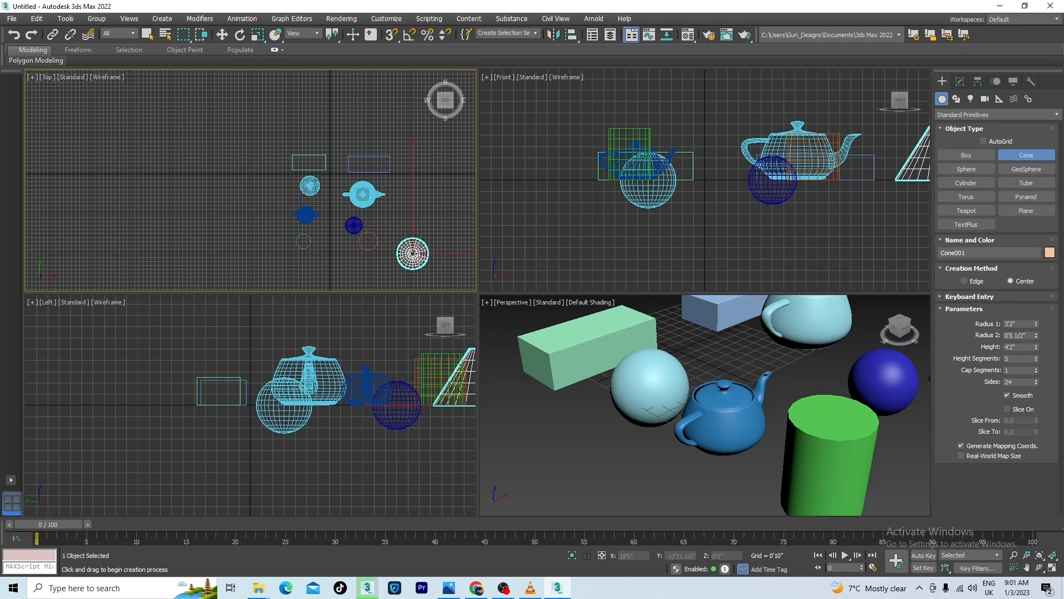
pyautogui.click(419, 269)
pyautogui.rightClick(427, 268)
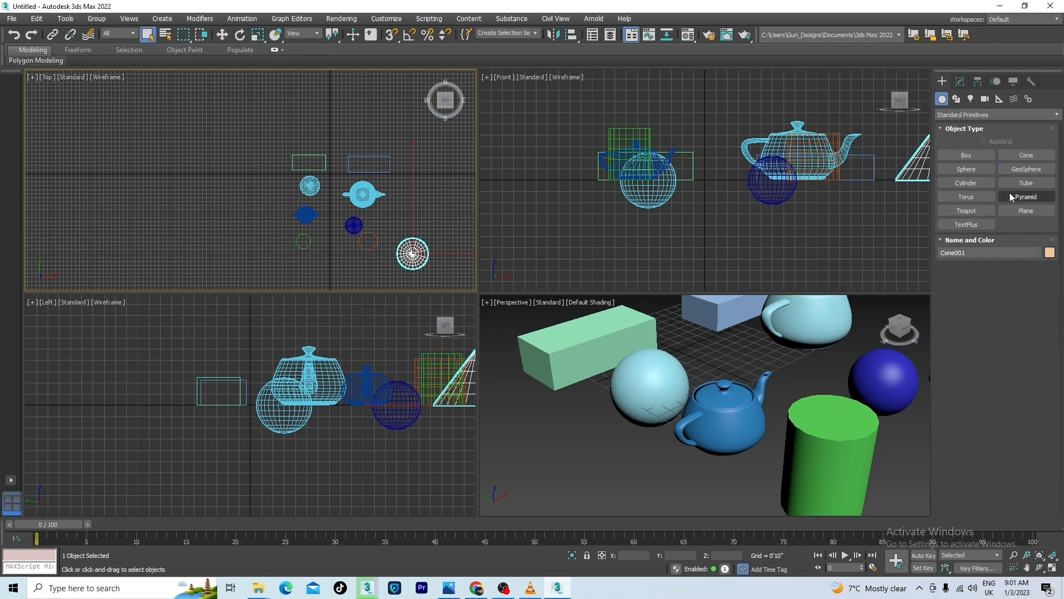
# Create a pyramid with a base about 2'8" wide and 5'4" deep above the cone in the Top view.
pyautogui.click(1032, 199)
pyautogui.moveTo(424, 213)
pyautogui.mouseDown()
pyautogui.moveTo(434, 233)
pyautogui.moveTo(435, 223)
pyautogui.mouseUp()
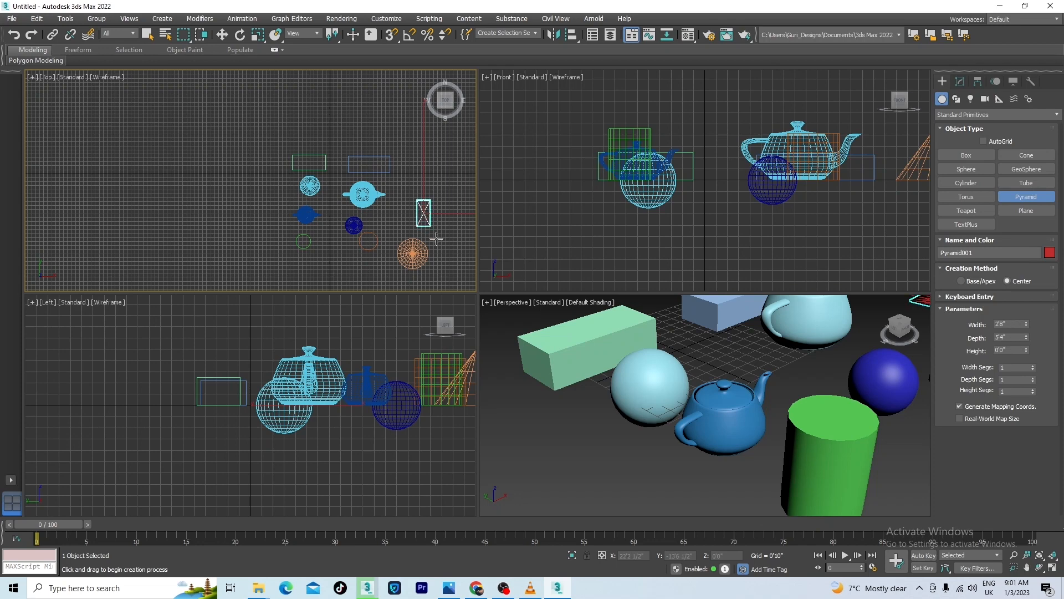
pyautogui.click(438, 210)
pyautogui.rightClick(438, 209)
pyautogui.scroll(-3, 394, 218)
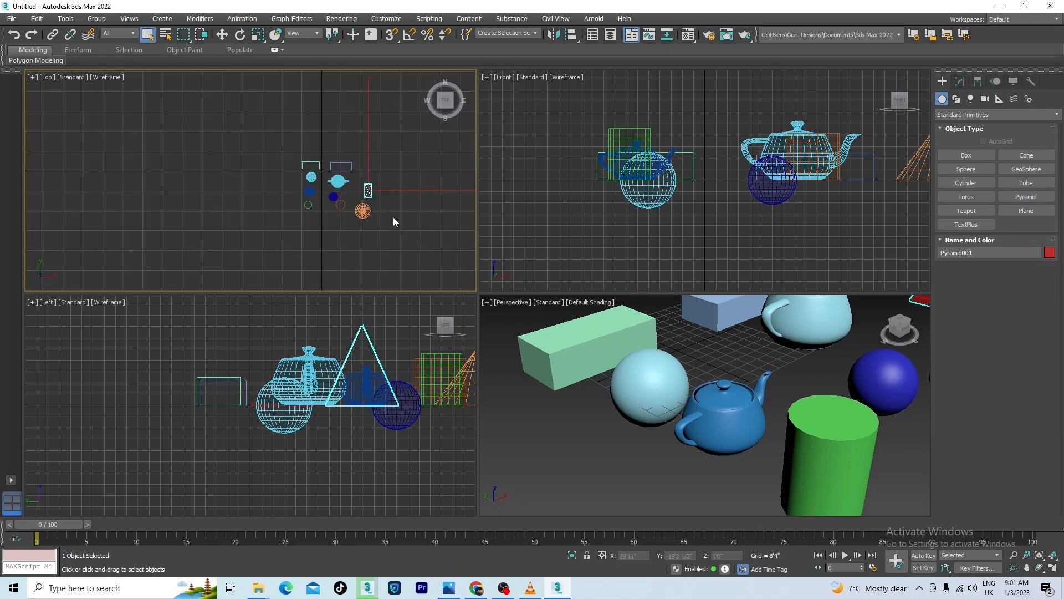
pyautogui.moveTo(401, 158); pyautogui.dragTo(275, 222, button='middle')
pyautogui.scroll(4, 274, 221)
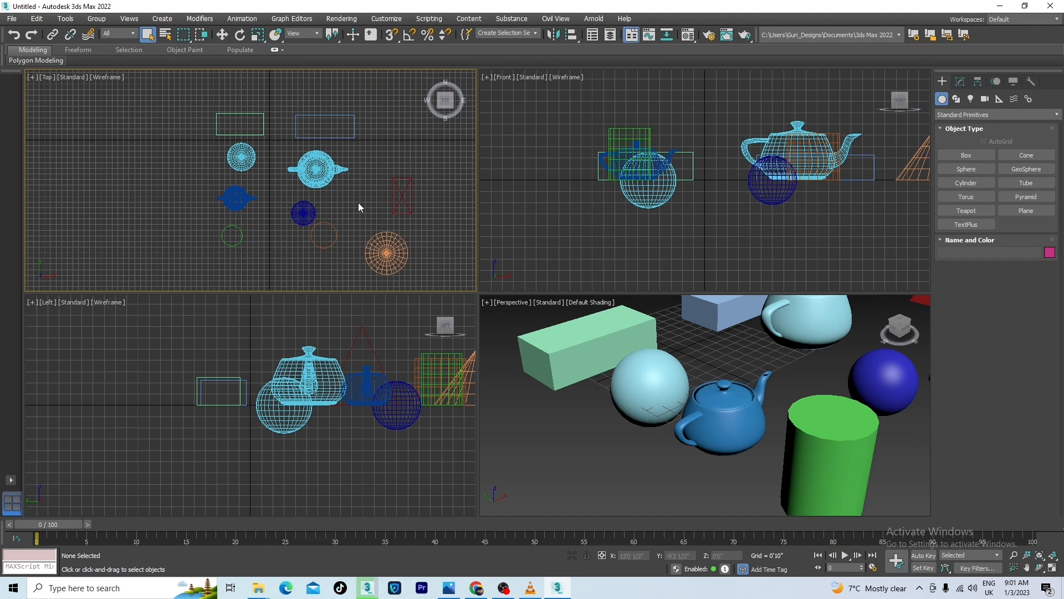
# Switch the Top view from wireframe to default shading while it is maximized, and restore the four-view layout.
pyautogui.hotkey('alt', 'w')
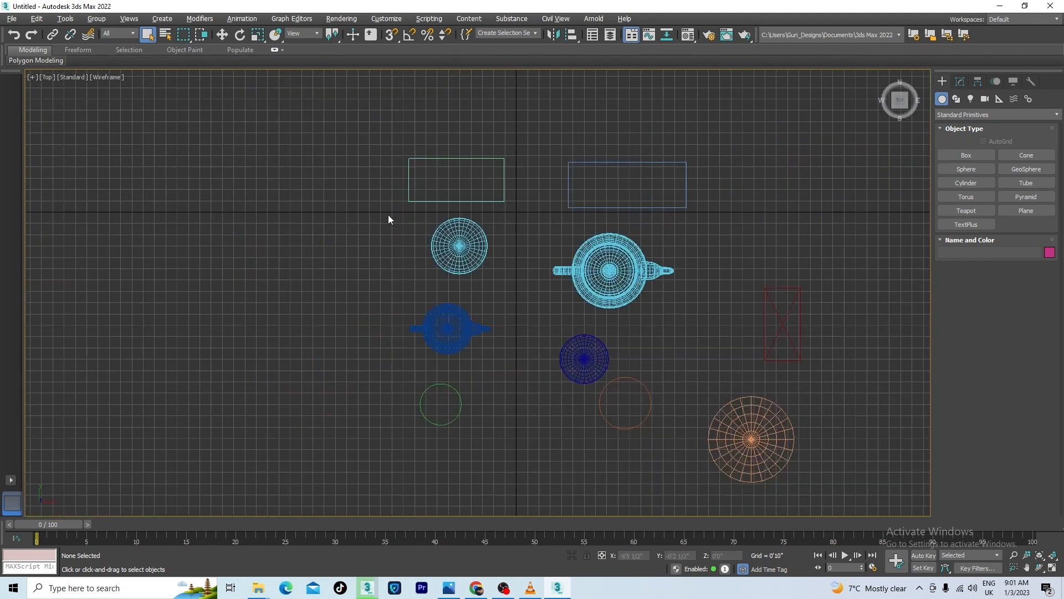
pyautogui.hotkey('alt', 'w')
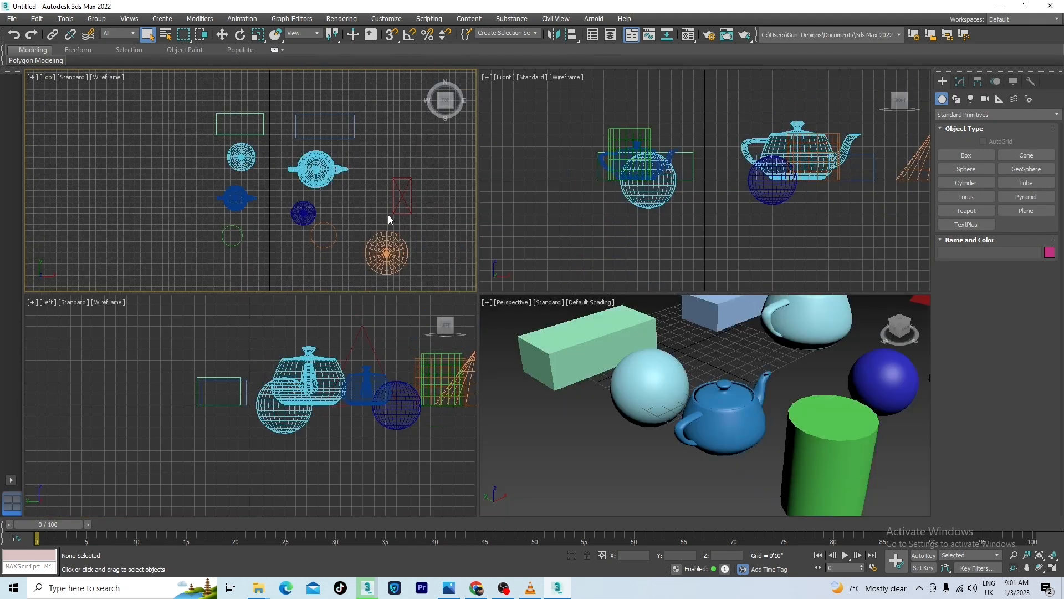
pyautogui.hotkey('alt', 'w')
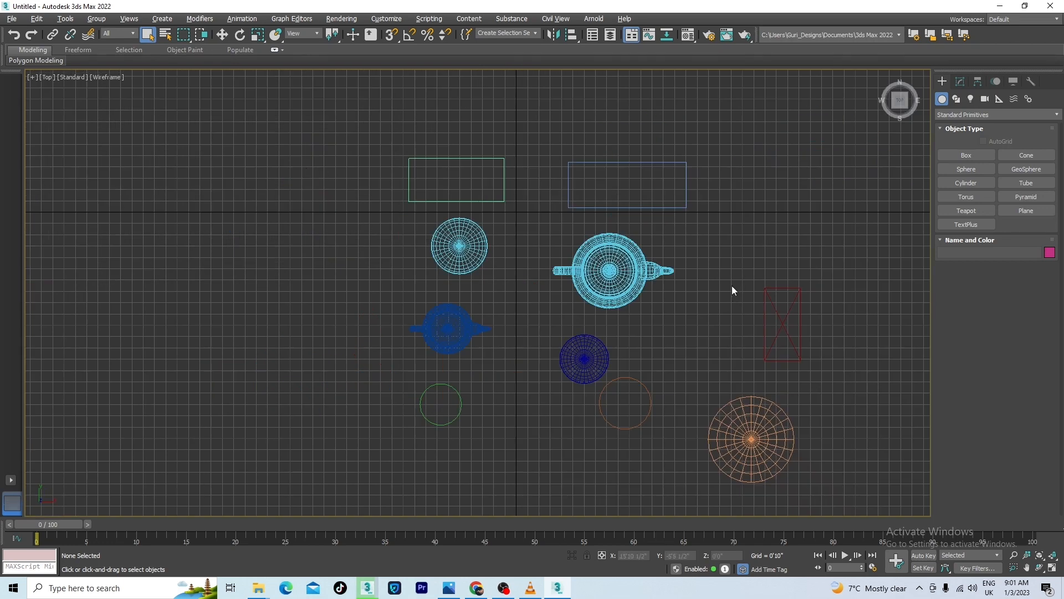
pyautogui.moveTo(732, 285); pyautogui.dragTo(651, 259, button='middle')
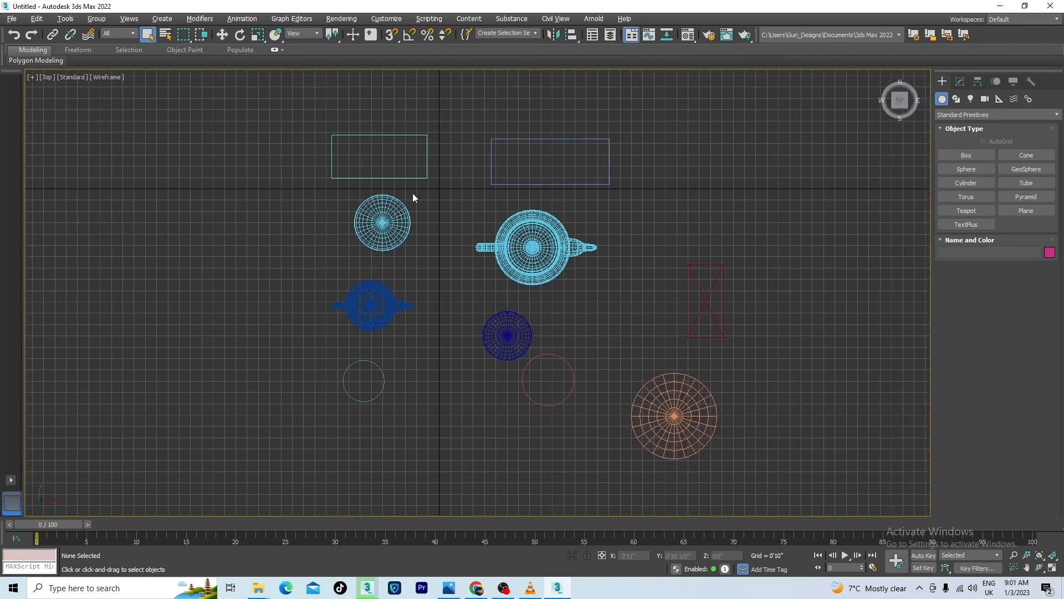
pyautogui.moveTo(416, 267); pyautogui.dragTo(426, 290, button='middle')
pyautogui.press('F3')
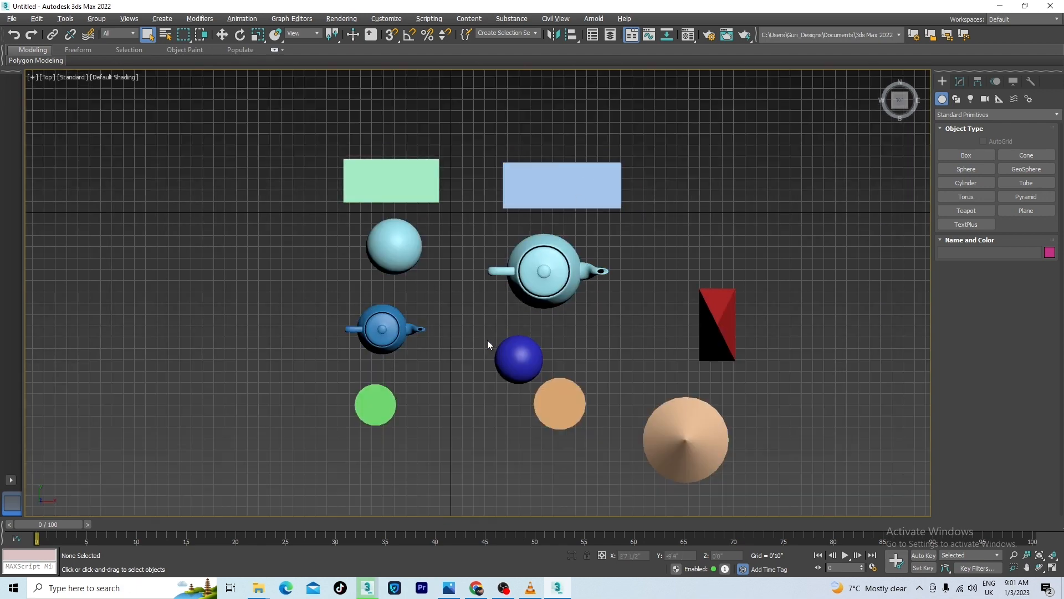
pyautogui.hotkey('alt', 'w')
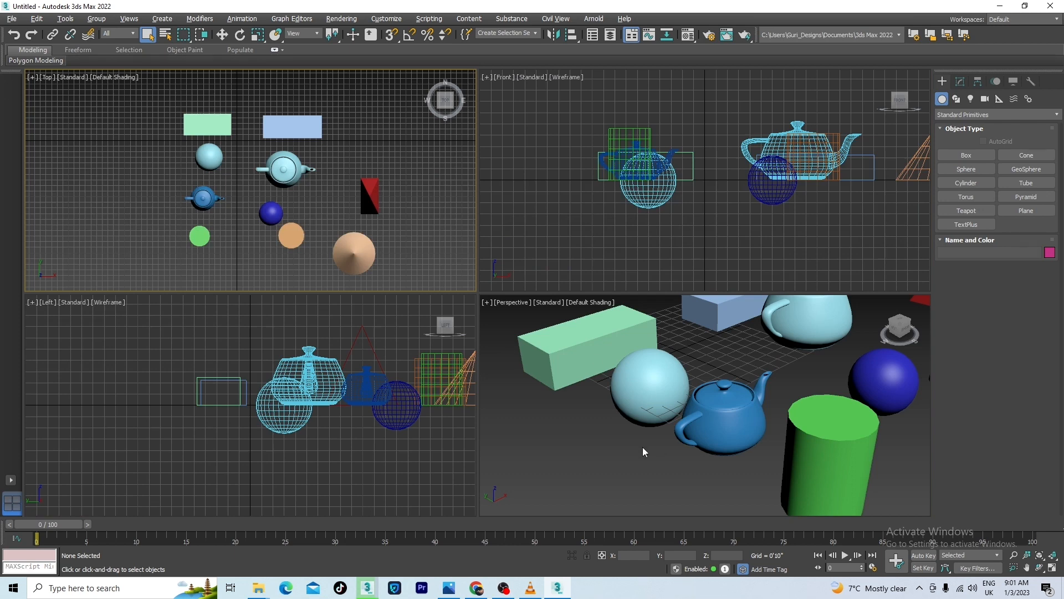
# Select both teapots and the dark blue sphere together in the Perspective view, and clear the selection.
pyautogui.moveTo(774, 447); pyautogui.dragTo(761, 441, button='middle')
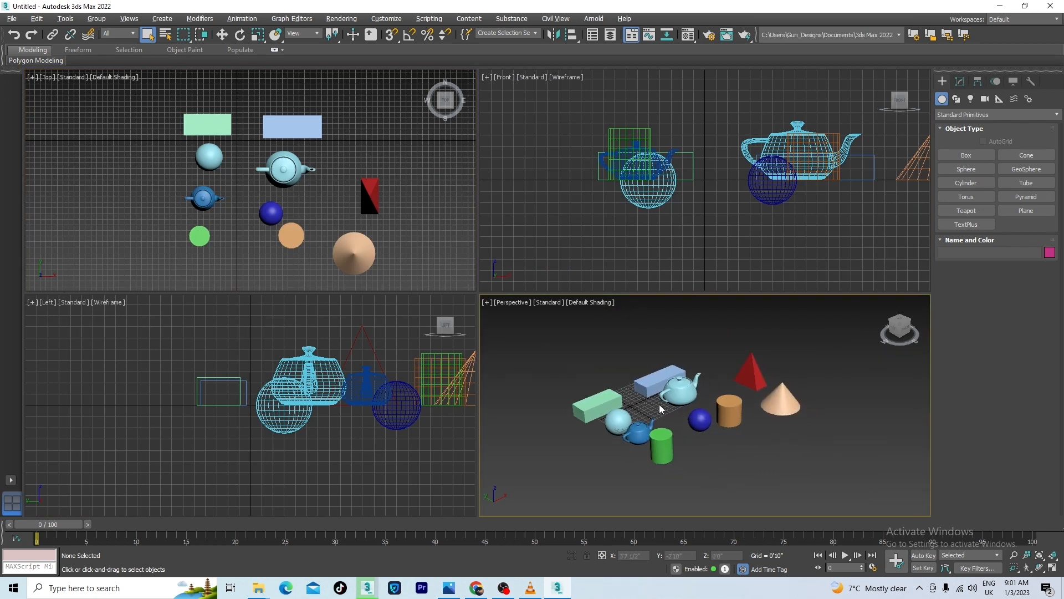
pyautogui.moveTo(659, 405); pyautogui.dragTo(670, 413, button='middle')
pyautogui.scroll(2, 670, 413)
pyautogui.scroll(2, 679, 413)
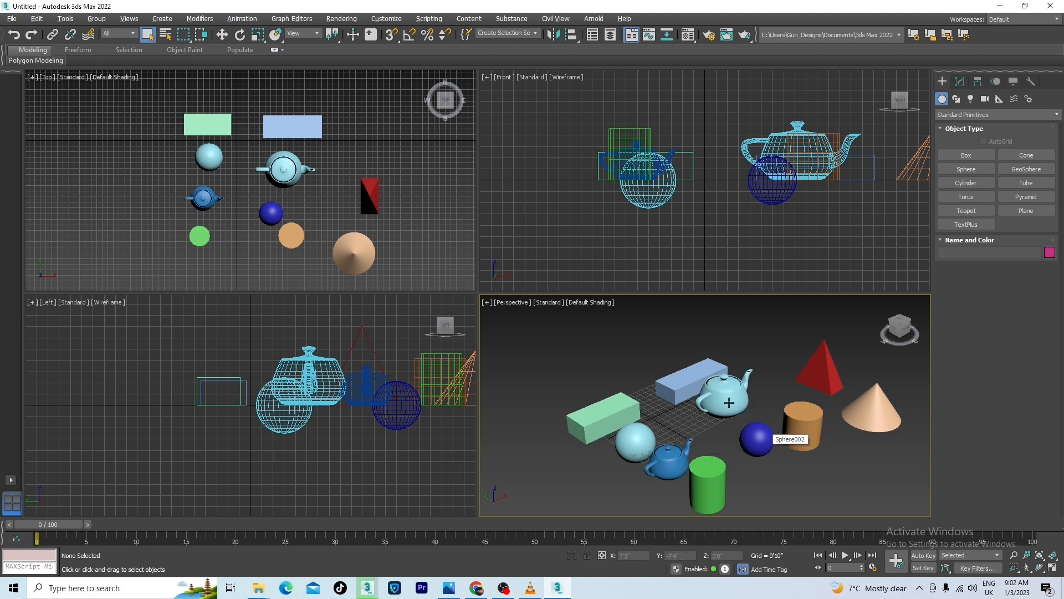
pyautogui.click(676, 456)
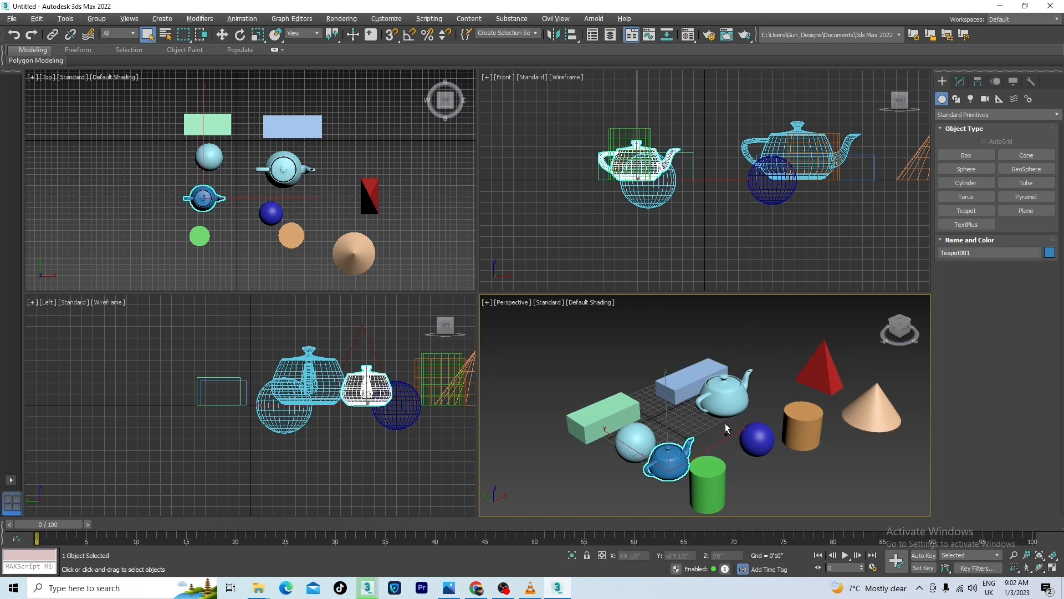
pyautogui.keyDown('ctrl'); pyautogui.click(723, 398); pyautogui.keyUp('ctrl')
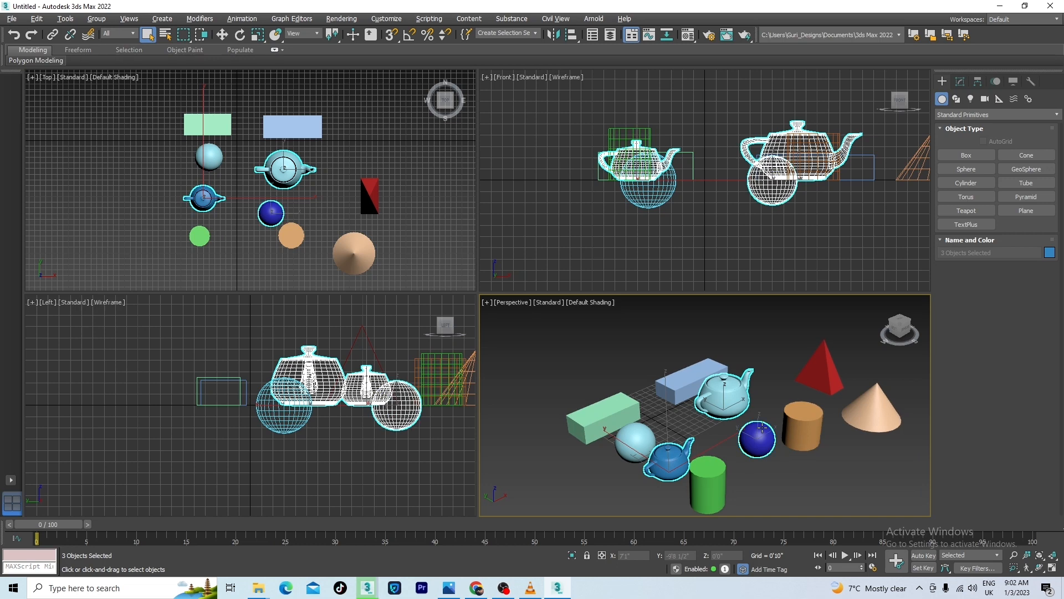
pyautogui.click(777, 477)
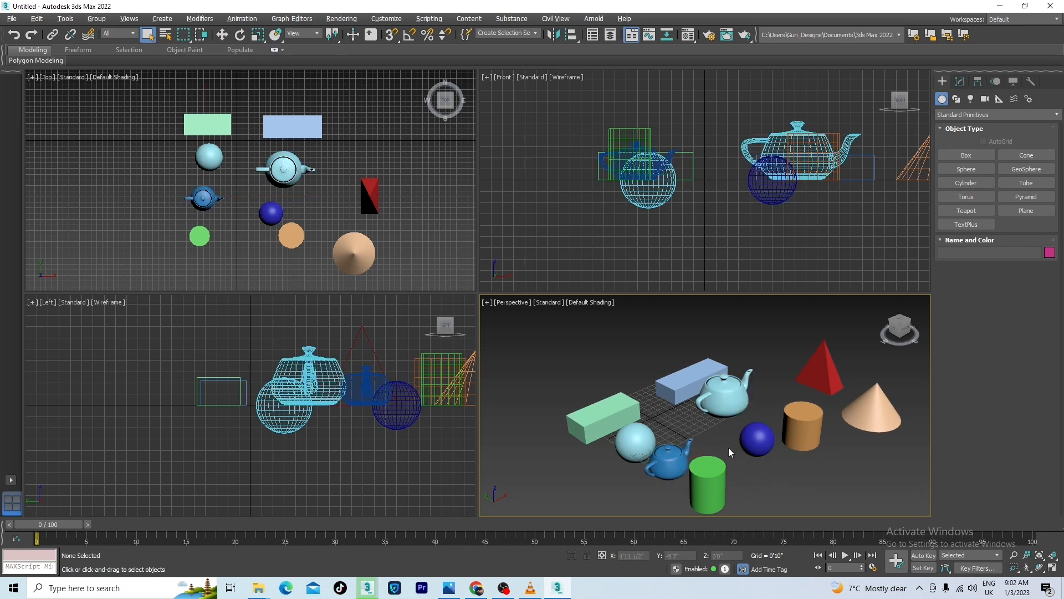
# Save both teapots and the dark blue sphere as a named selection set TEAPORT, and reselect them through that set.
pyautogui.click(680, 461)
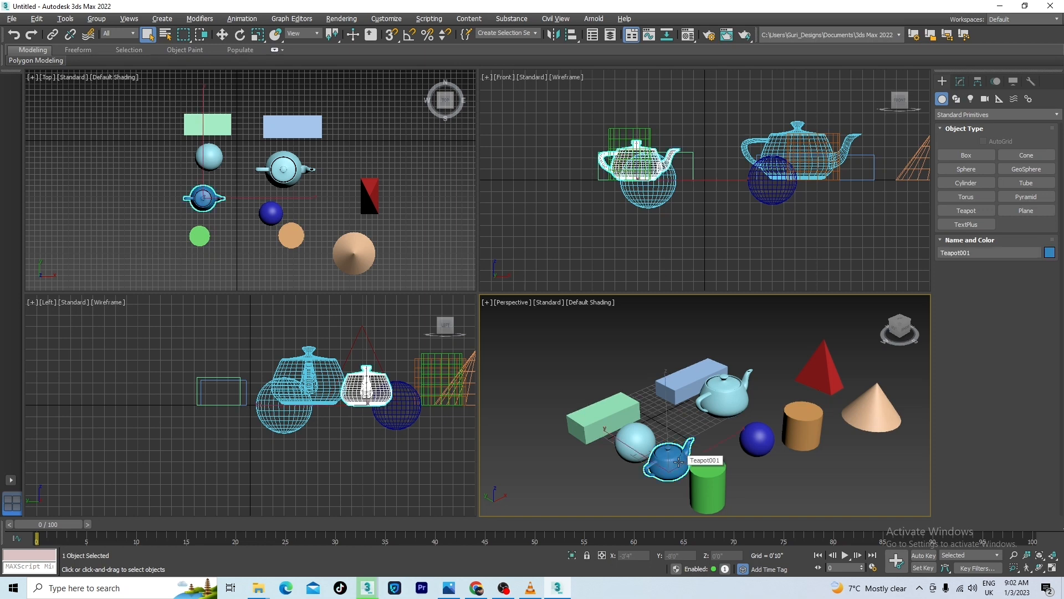
pyautogui.keyDown('ctrl'); pyautogui.click(718, 398); pyautogui.keyUp('ctrl')
pyautogui.keyDown('ctrl'); pyautogui.click(759, 434); pyautogui.keyUp('ctrl')
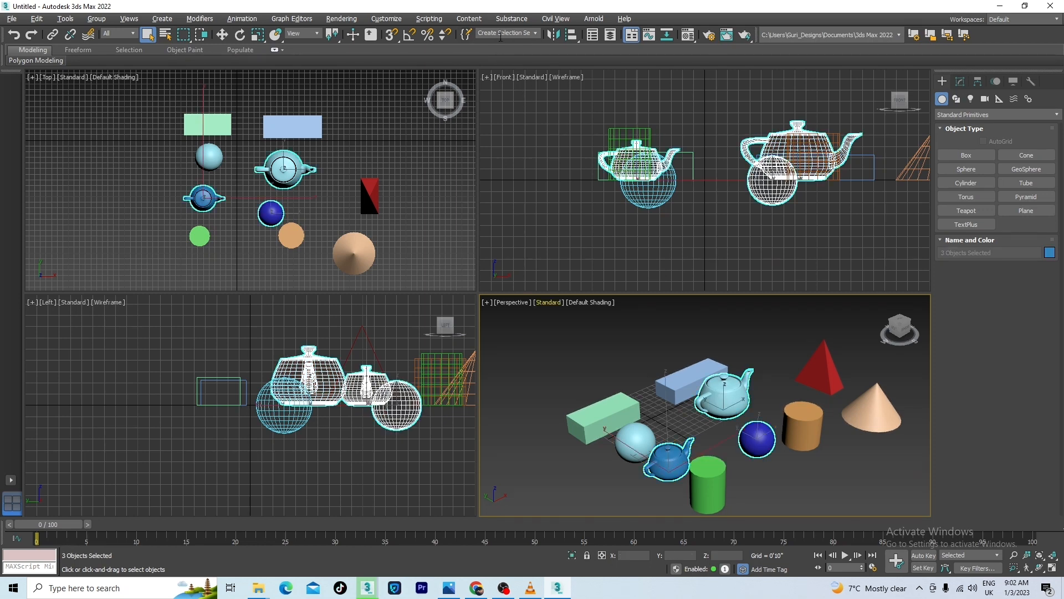
pyautogui.click(534, 34)
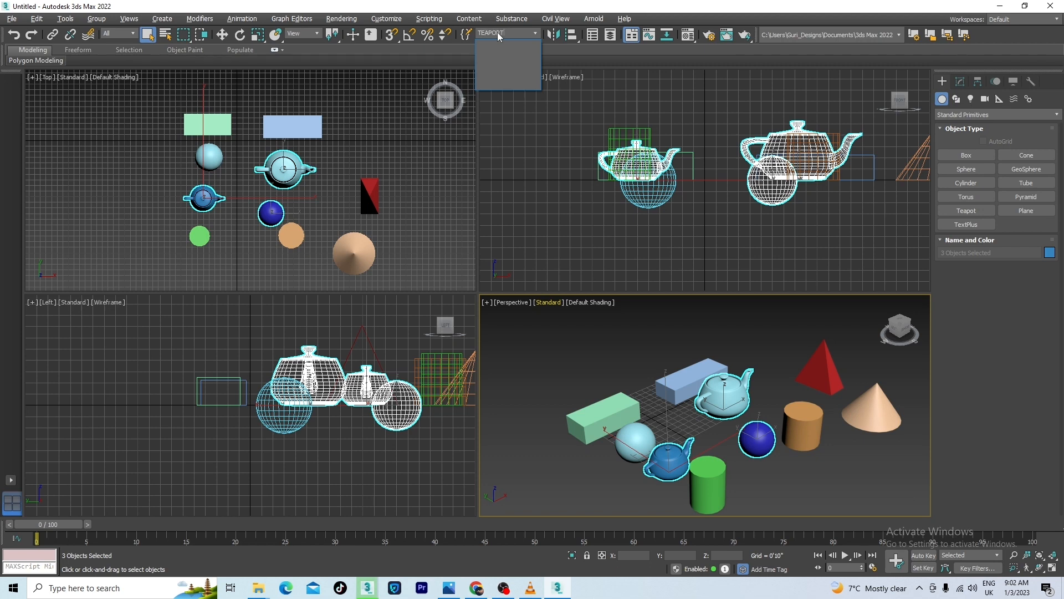
pyautogui.press('Return')
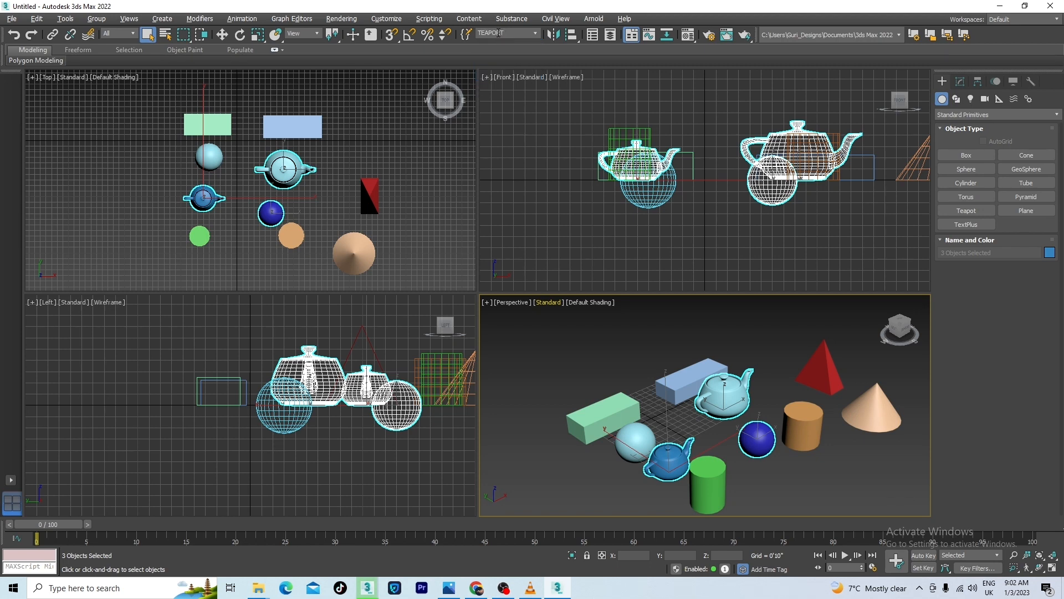
pyautogui.click(512, 388)
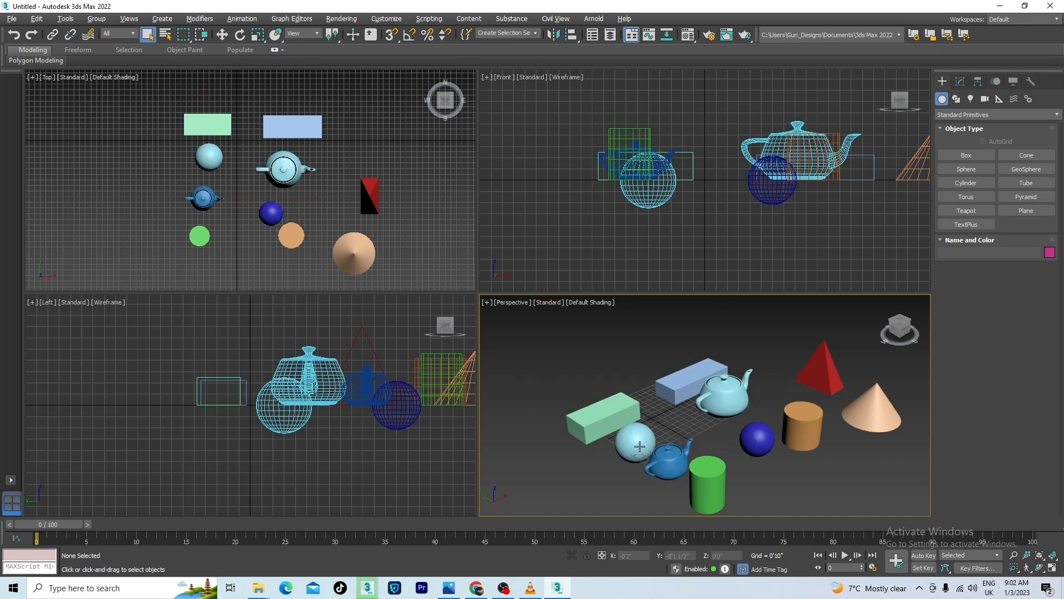
pyautogui.click(536, 34)
pyautogui.click(498, 42)
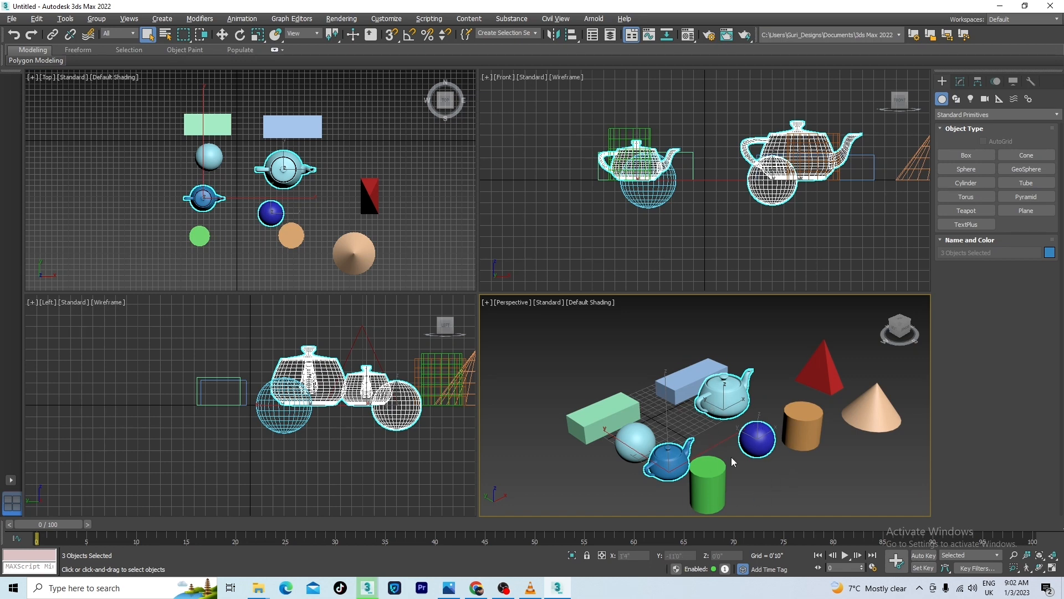
# Save both boxes, the pyramid and the cone as a named selection set BOX, and reselect them through that set.
pyautogui.click(224, 125)
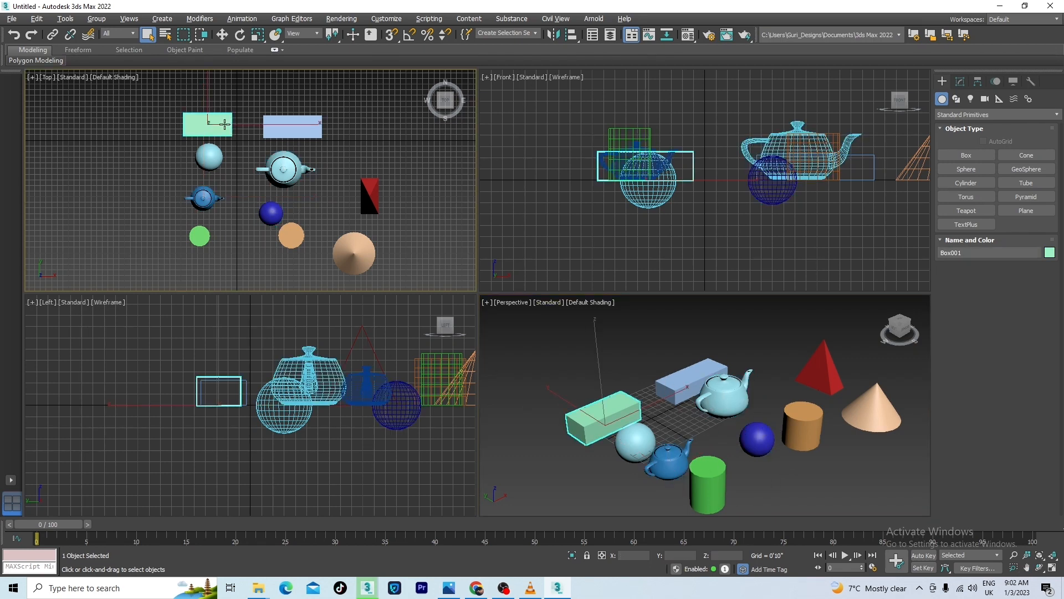
pyautogui.keyDown('ctrl'); pyautogui.click(290, 129); pyautogui.keyUp('ctrl')
pyautogui.keyDown('ctrl'); pyautogui.click(372, 198); pyautogui.keyUp('ctrl')
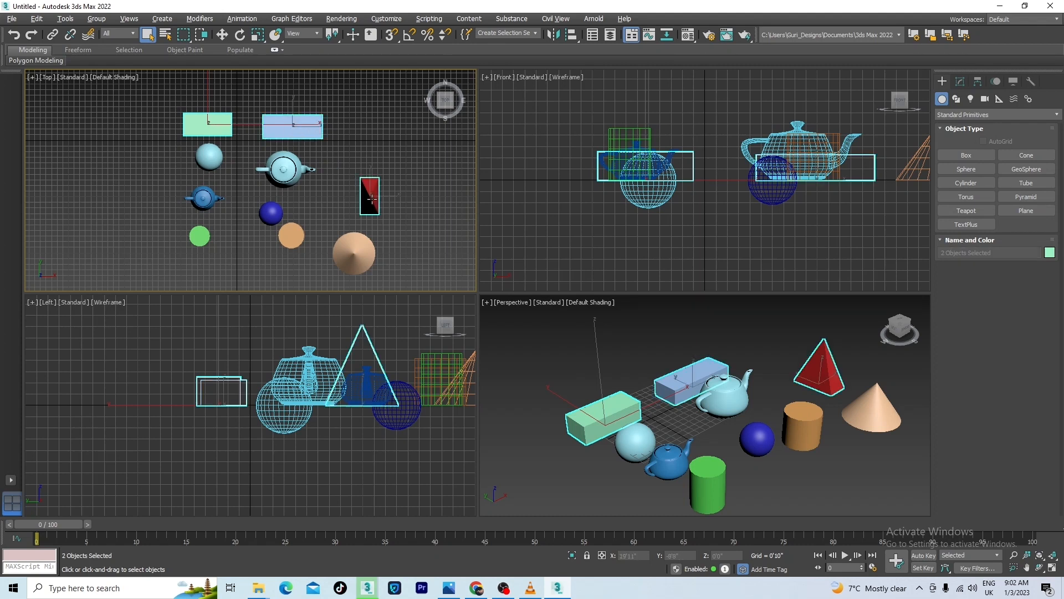
pyautogui.keyDown('ctrl'); pyautogui.click(351, 252); pyautogui.keyUp('ctrl')
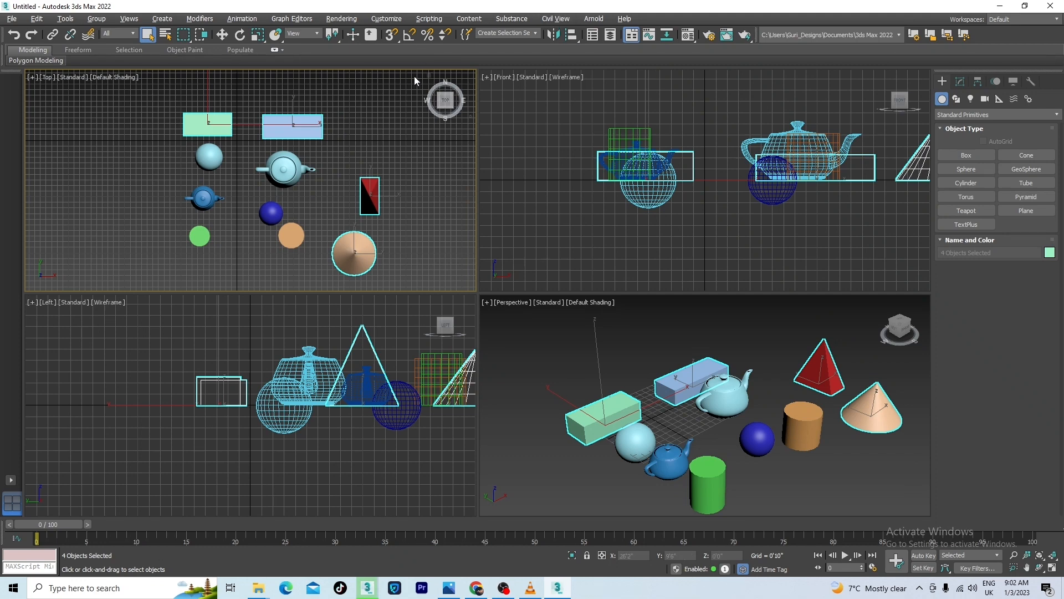
pyautogui.click(535, 33)
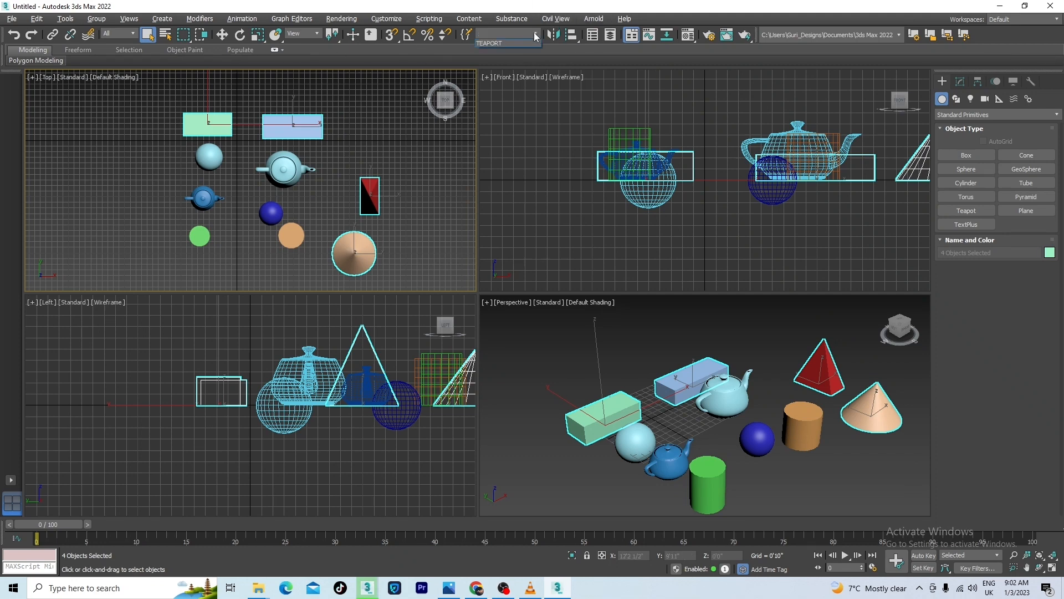
pyautogui.click(490, 33)
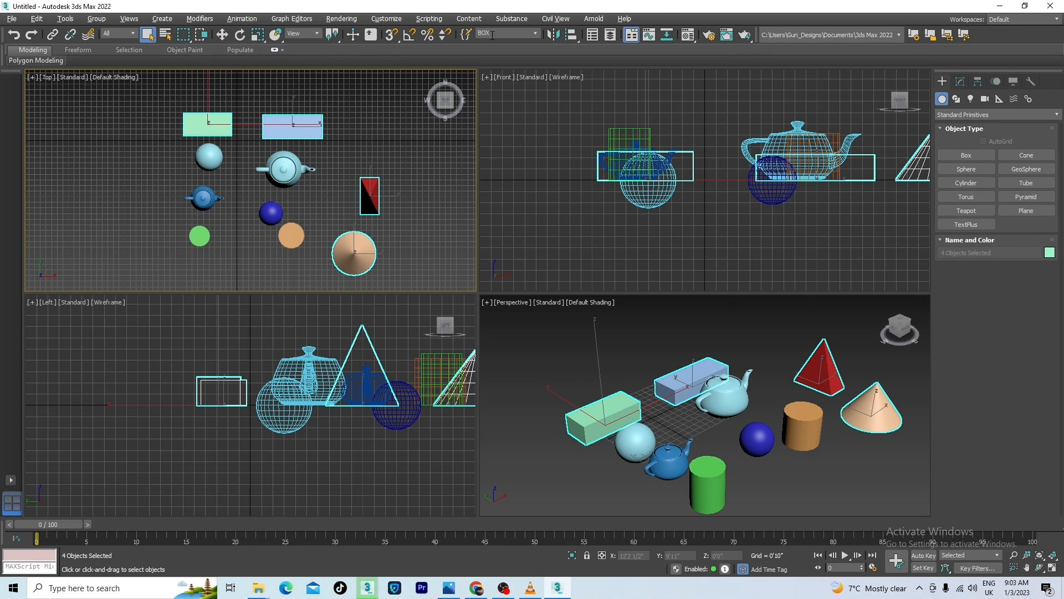
pyautogui.write('BOX')
pyautogui.press('Return')
pyautogui.click(395, 142)
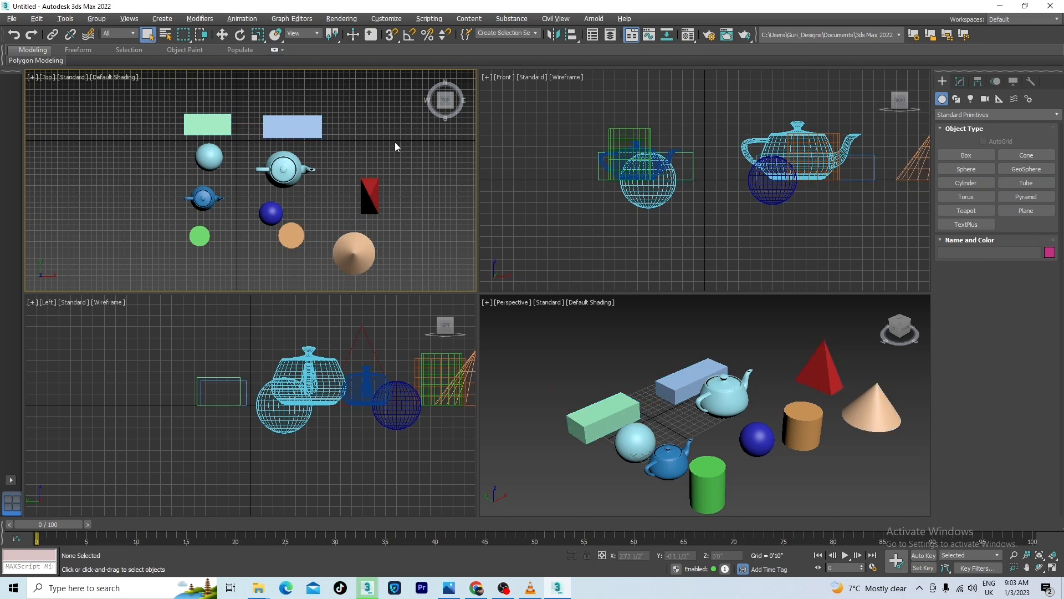
pyautogui.click(536, 34)
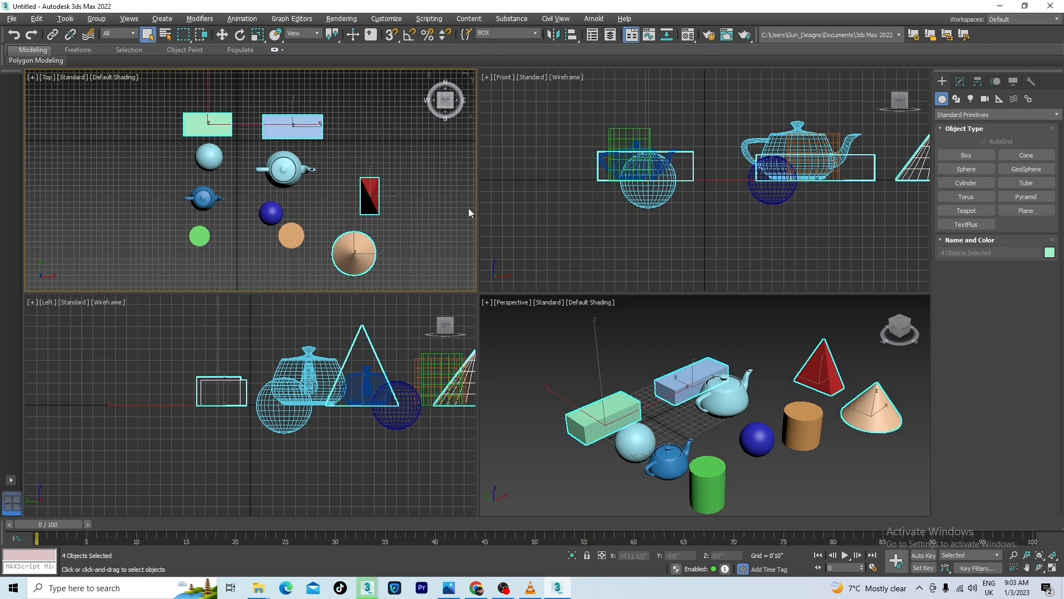
# Add the light blue sphere to the BOX set in the Named Selection Sets editor, and close the editor.
pyautogui.moveTo(363, 169); pyautogui.dragTo(312, 192, button='middle')
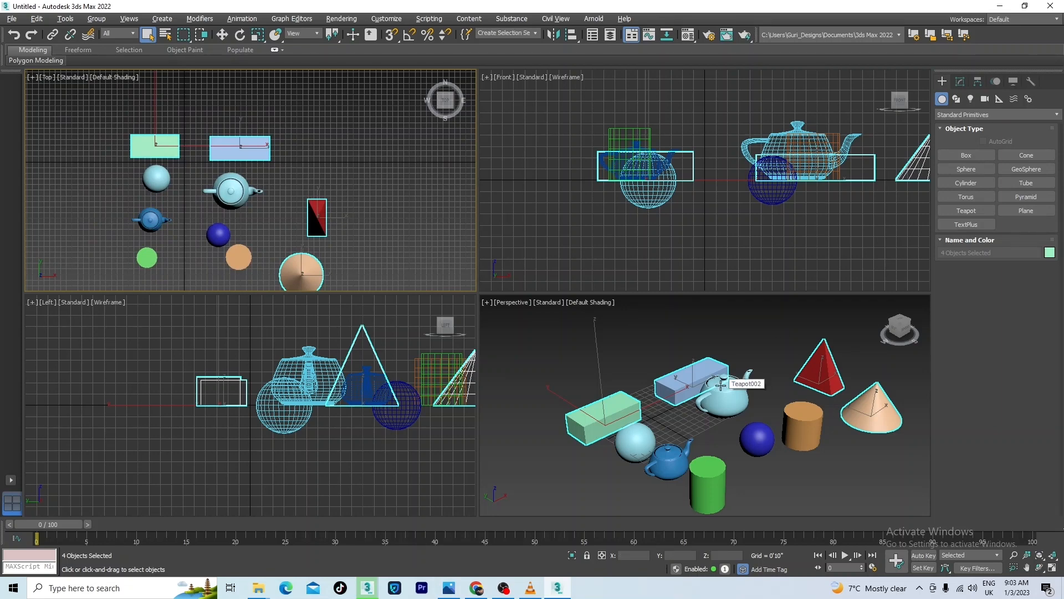
pyautogui.moveTo(364, 163)
pyautogui.mouseDown(button='middle')
pyautogui.moveTo(393, 189)
pyautogui.moveTo(367, 159)
pyautogui.mouseUp(button='middle')
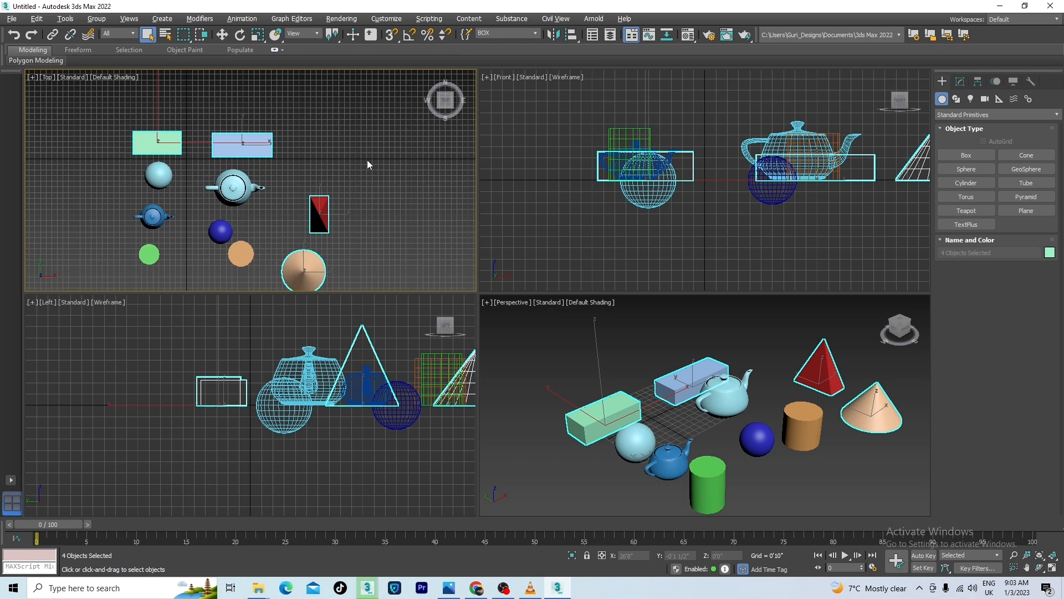
pyautogui.click(467, 38)
pyautogui.moveTo(314, 108); pyautogui.dragTo(566, 132)
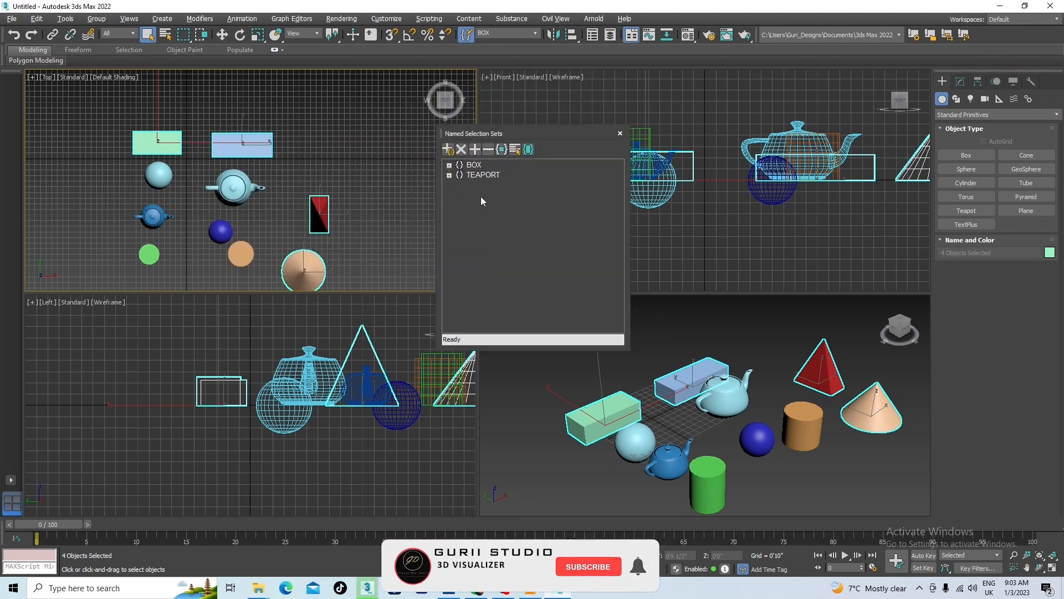
pyautogui.click(476, 165)
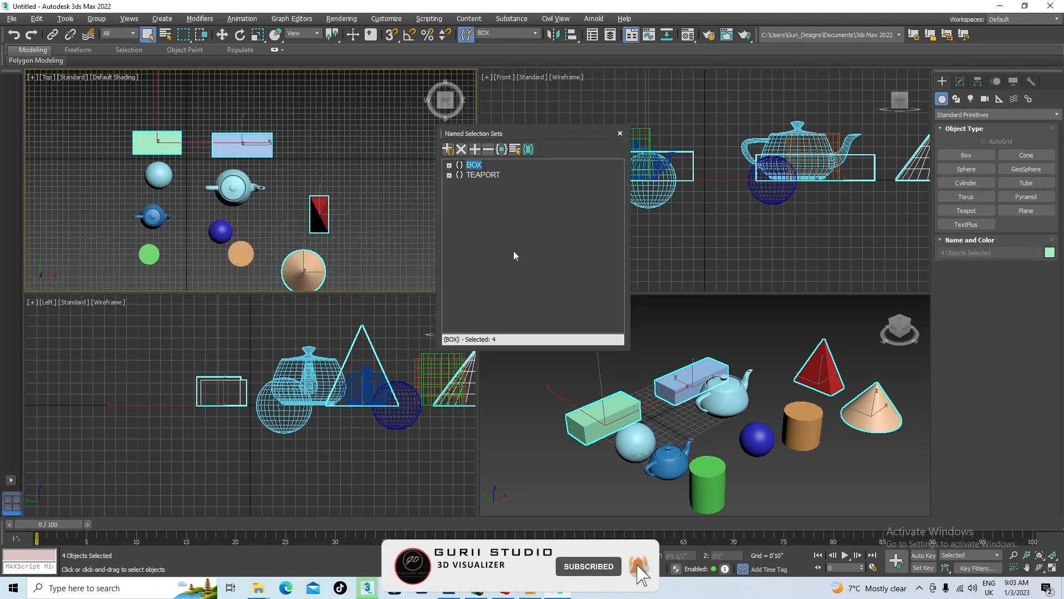
pyautogui.click(450, 166)
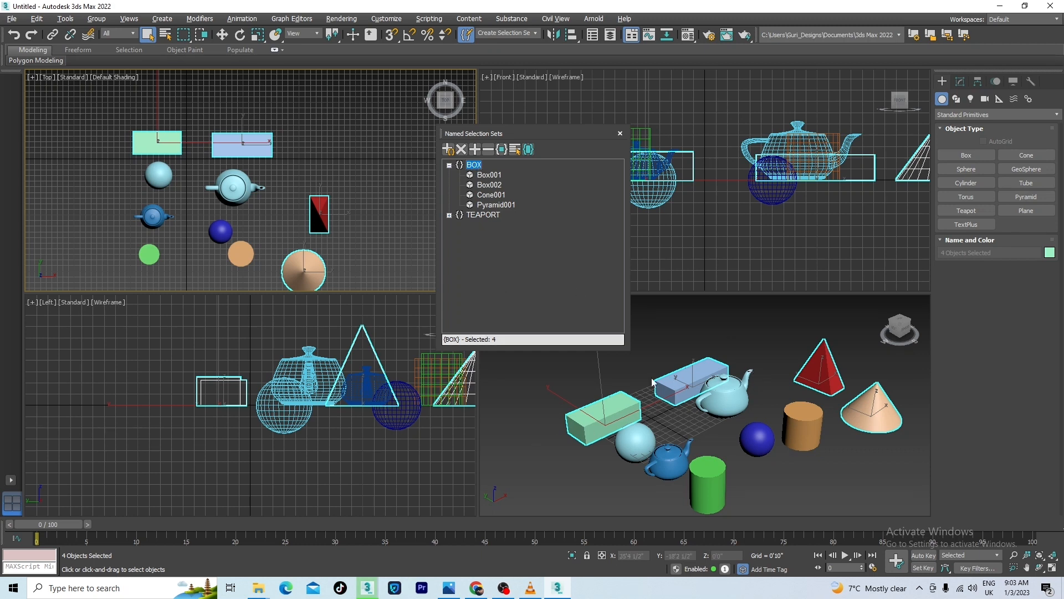
pyautogui.click(636, 437)
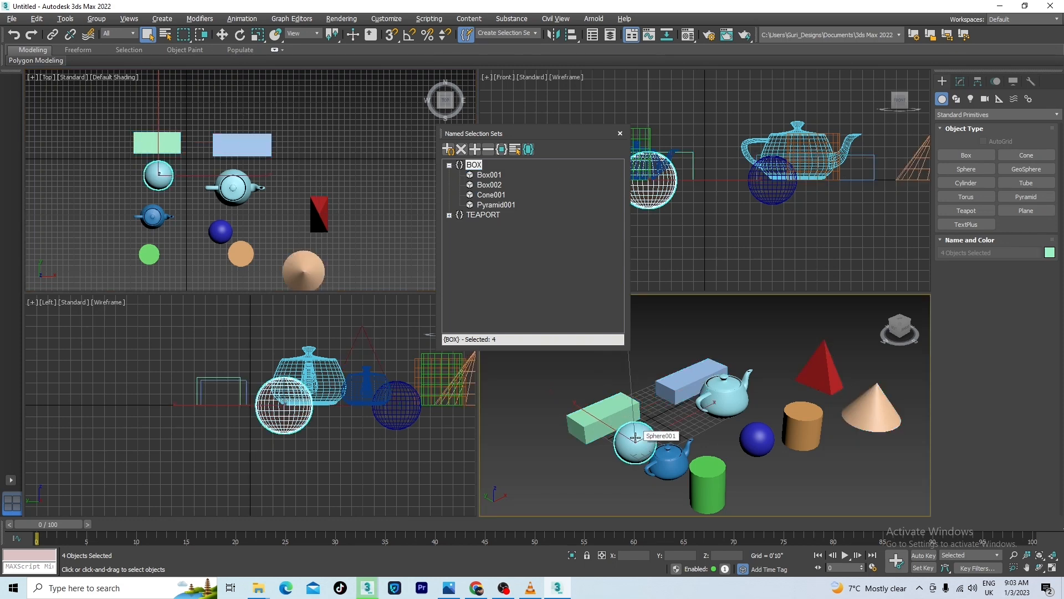
pyautogui.click(477, 150)
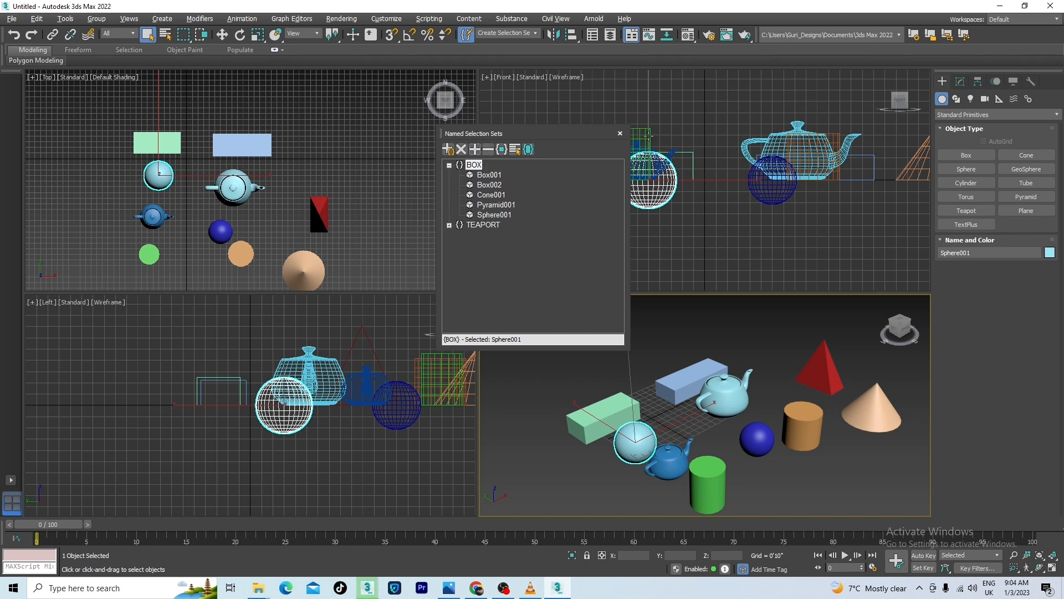
pyautogui.click(621, 134)
# Clear the current selection and select all members of the BOX selection set.
pyautogui.click(403, 220)
pyautogui.scroll(-3, 311, 163)
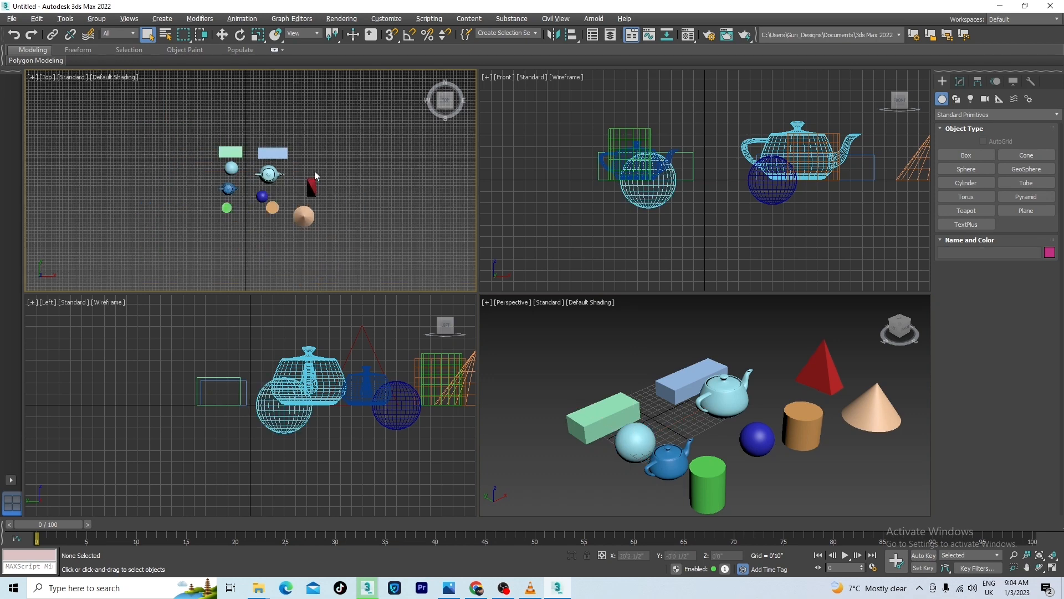
pyautogui.scroll(3, 264, 156)
pyautogui.click(536, 33)
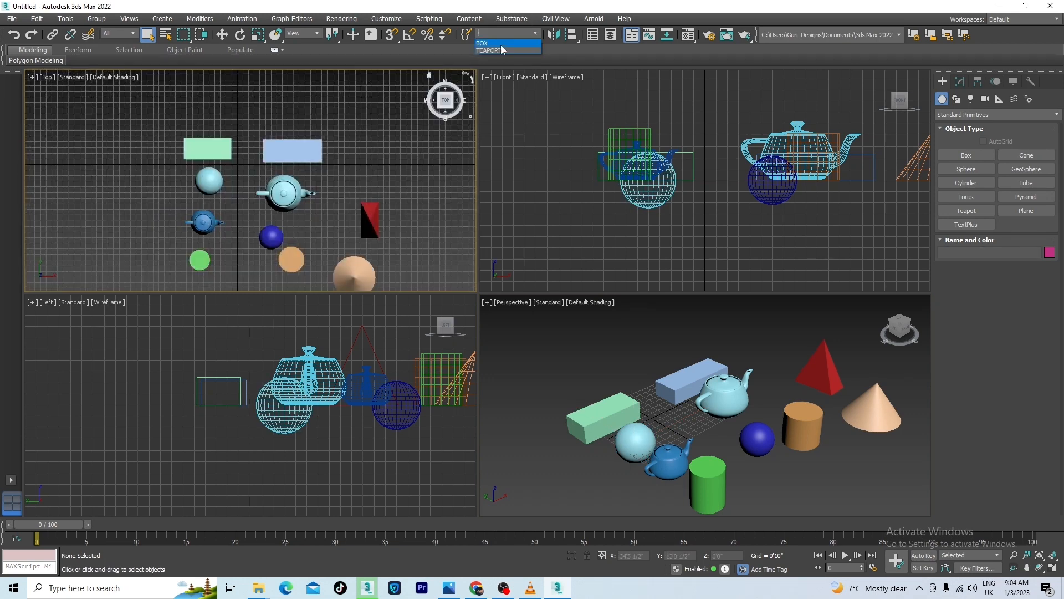
pyautogui.click(492, 49)
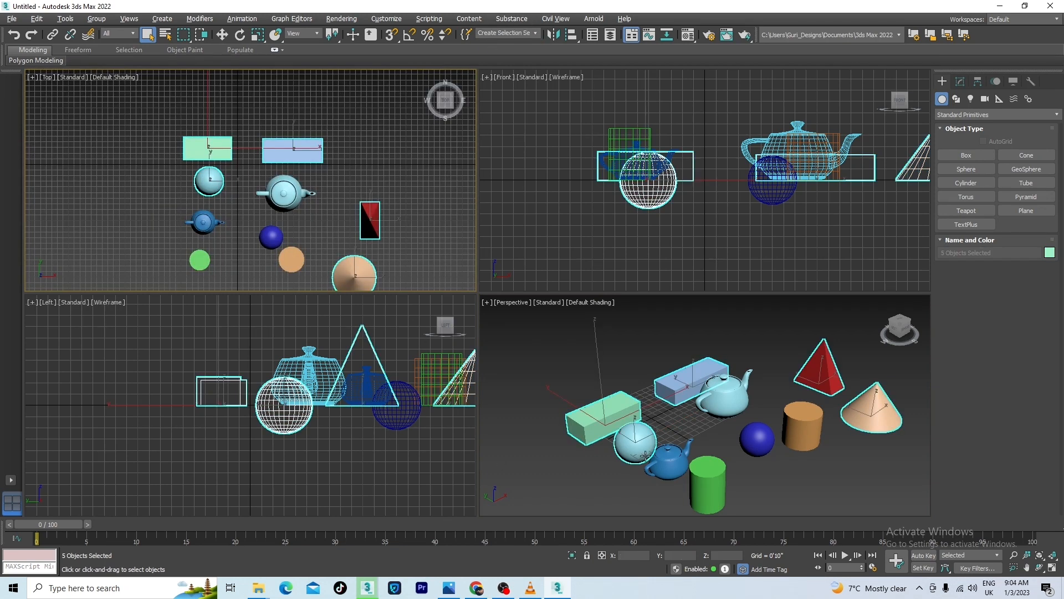
pyautogui.scroll(2, 236, 193)
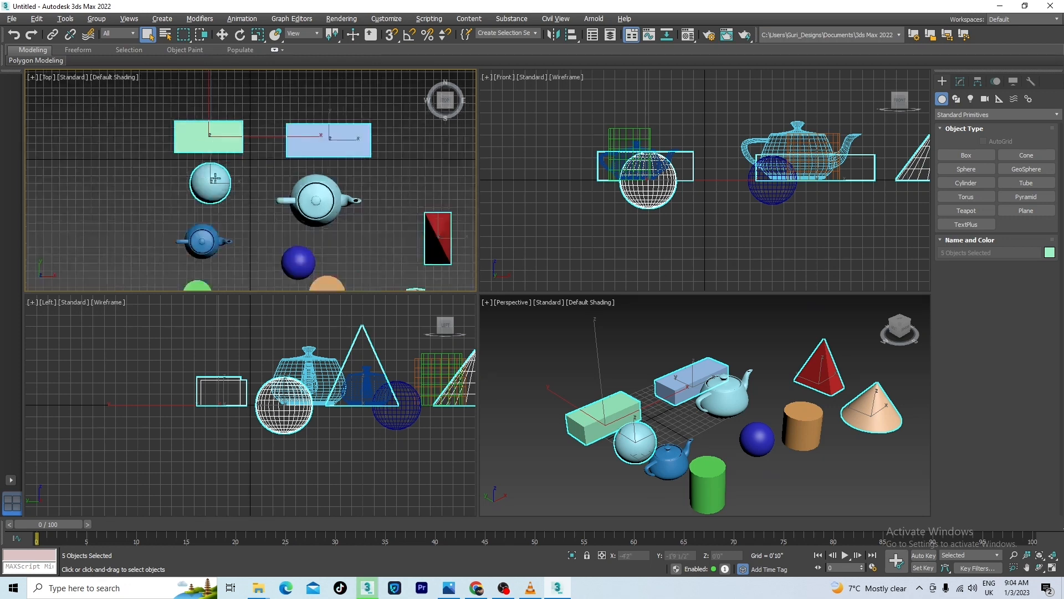
# Switch the Top viewport to wireframe display.
pyautogui.press('F3')
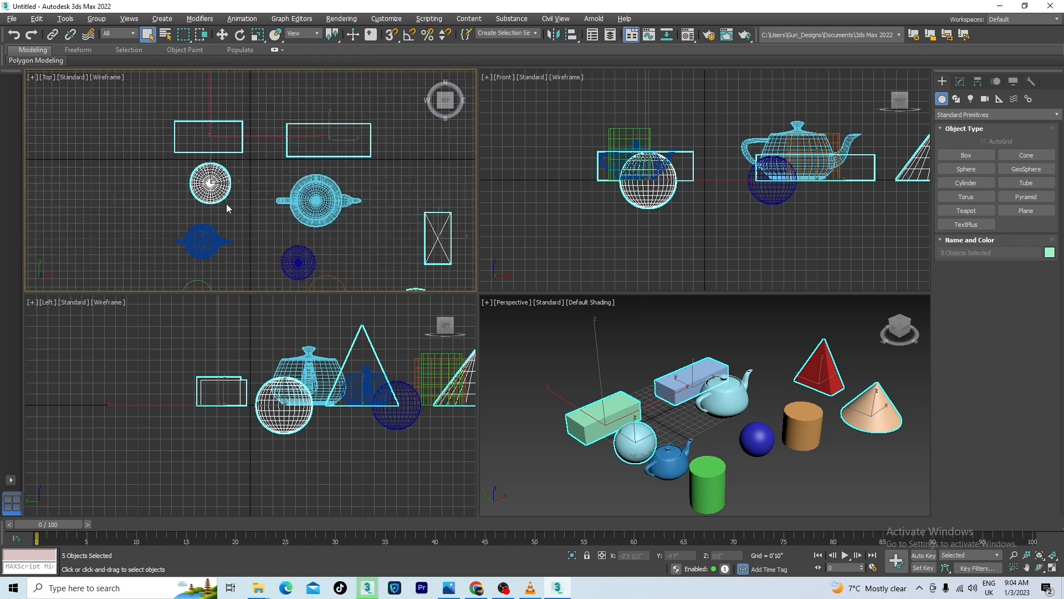
pyautogui.scroll(-1, 393, 208)
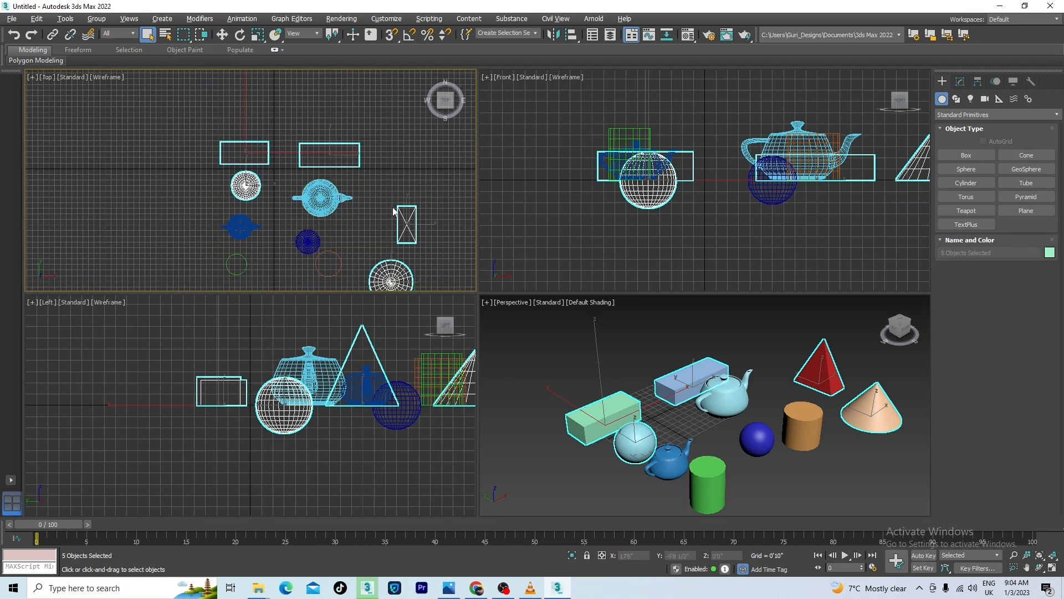
pyautogui.scroll(-1, 397, 211)
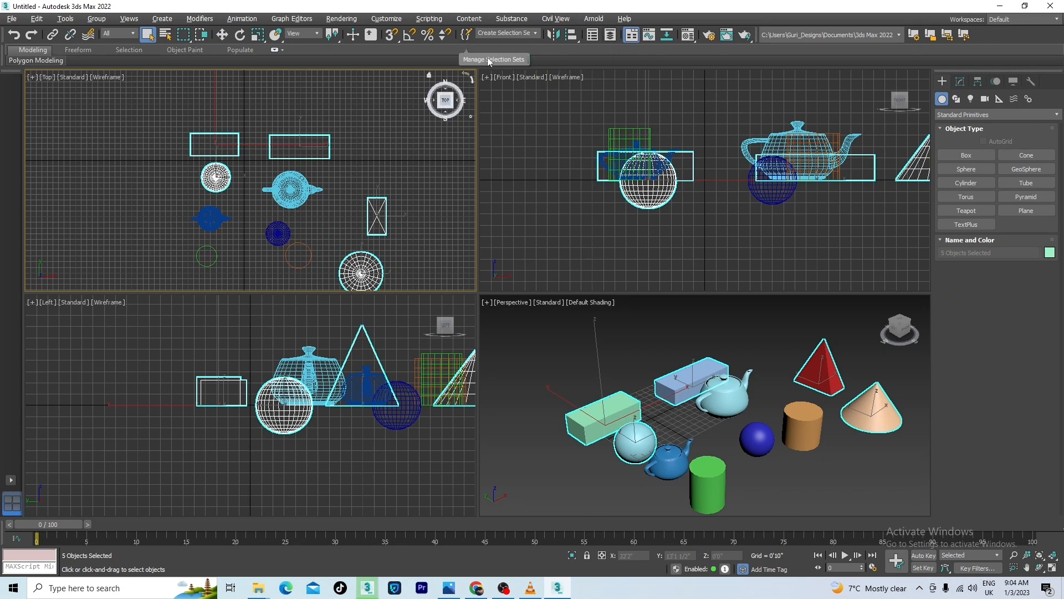
# Remove the red pyramid from the BOX set in the Named Selection Sets editor, and close the editor.
pyautogui.click(468, 34)
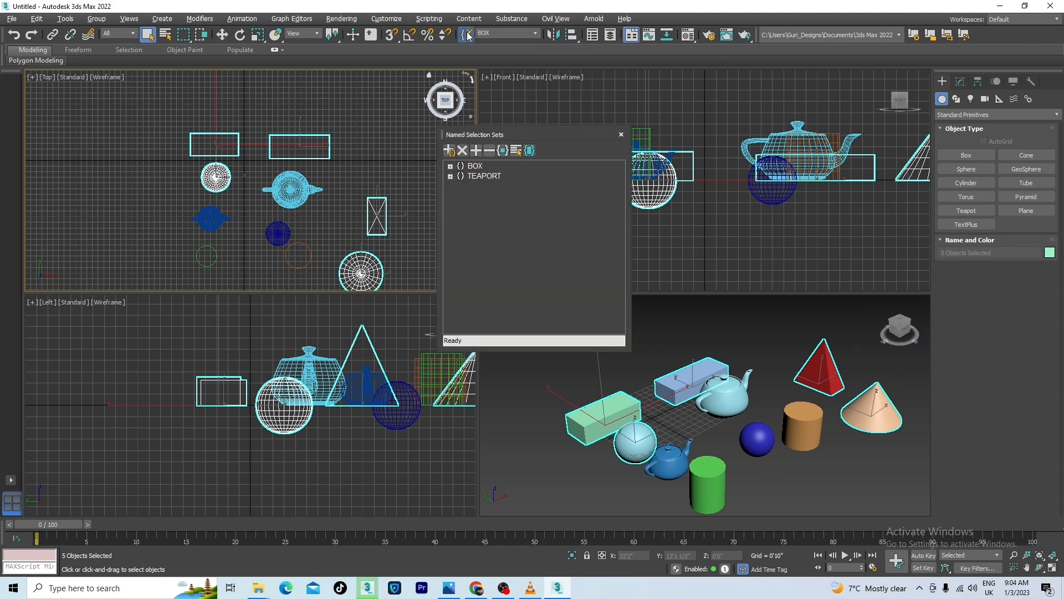
pyautogui.click(450, 166)
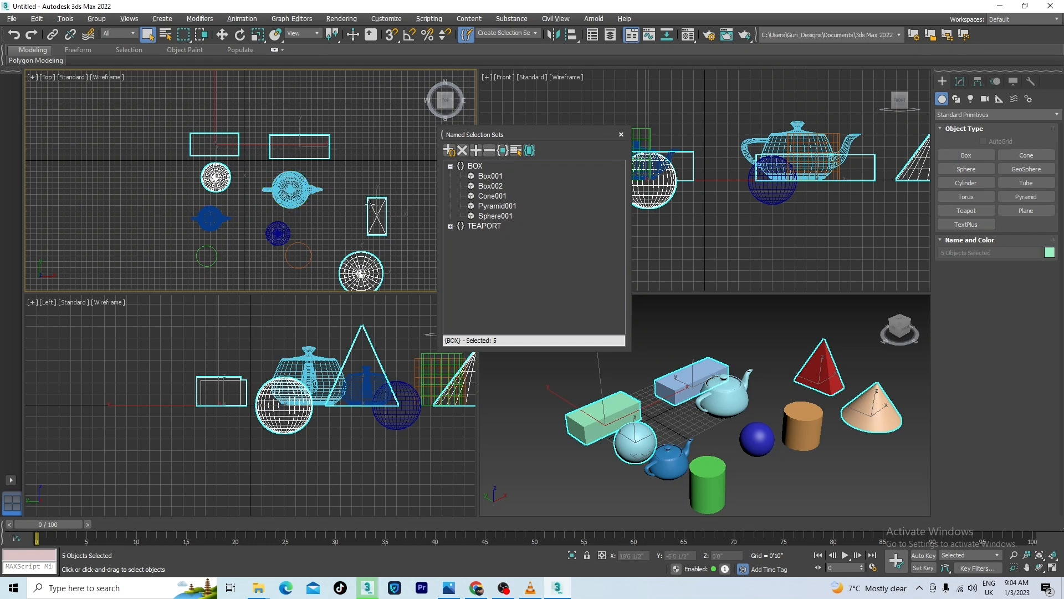
pyautogui.click(473, 166)
pyautogui.click(376, 216)
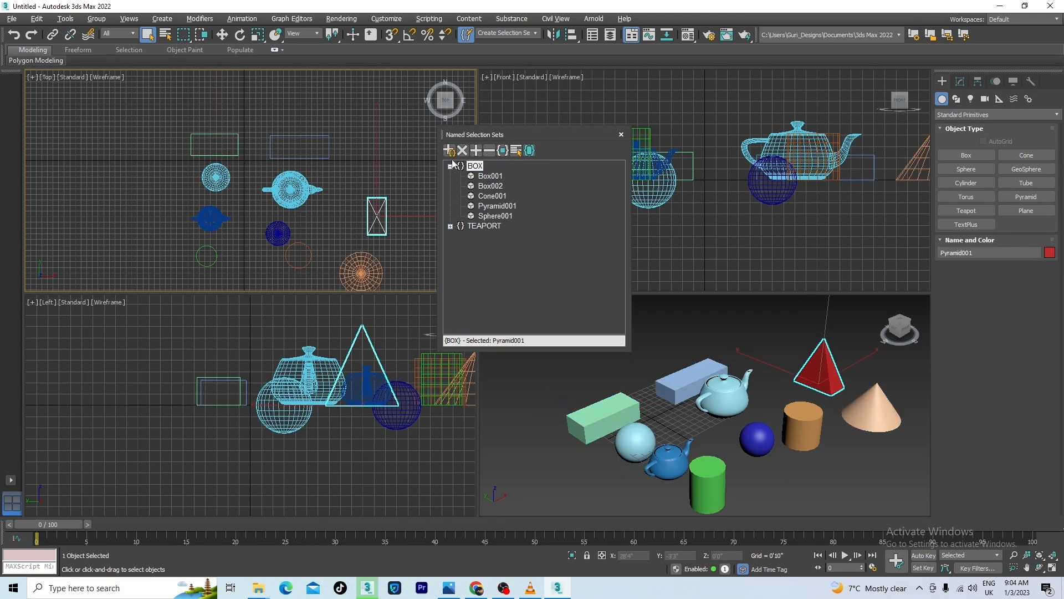
pyautogui.click(475, 166)
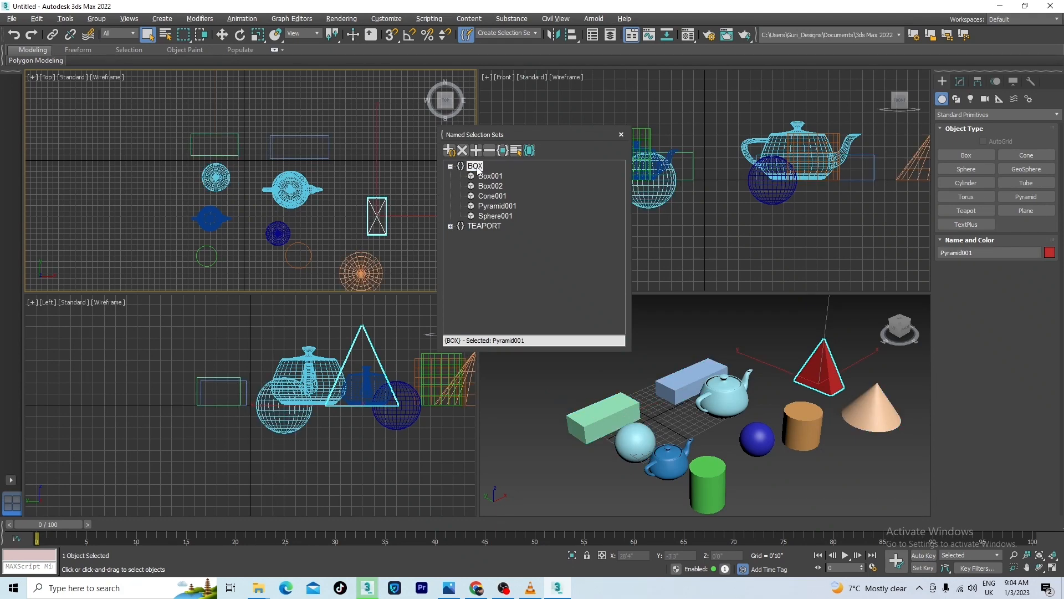
pyautogui.click(391, 231)
pyautogui.click(381, 226)
pyautogui.click(476, 167)
pyautogui.click(490, 150)
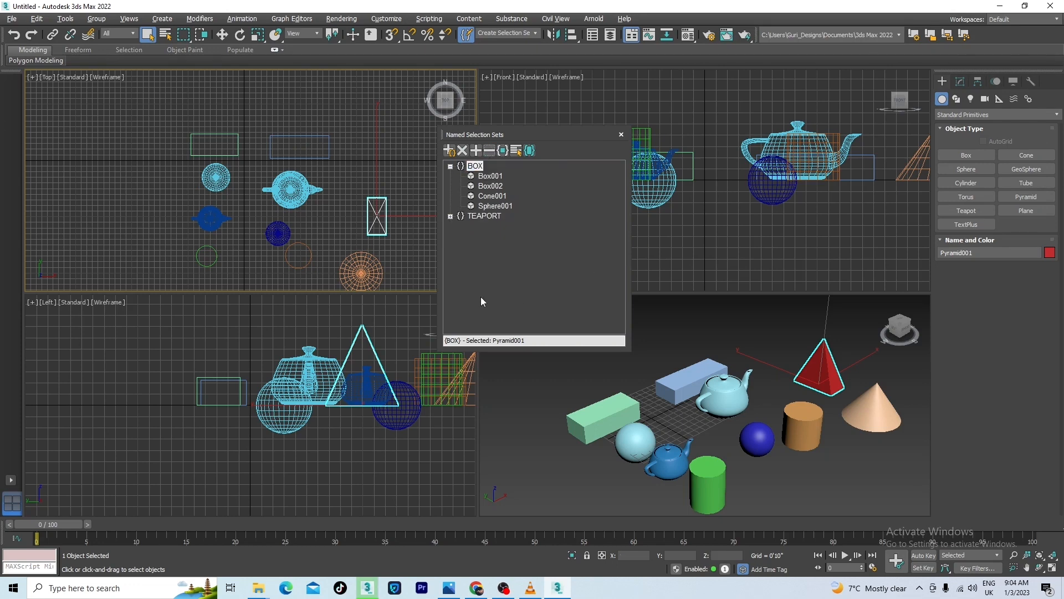
pyautogui.click(621, 135)
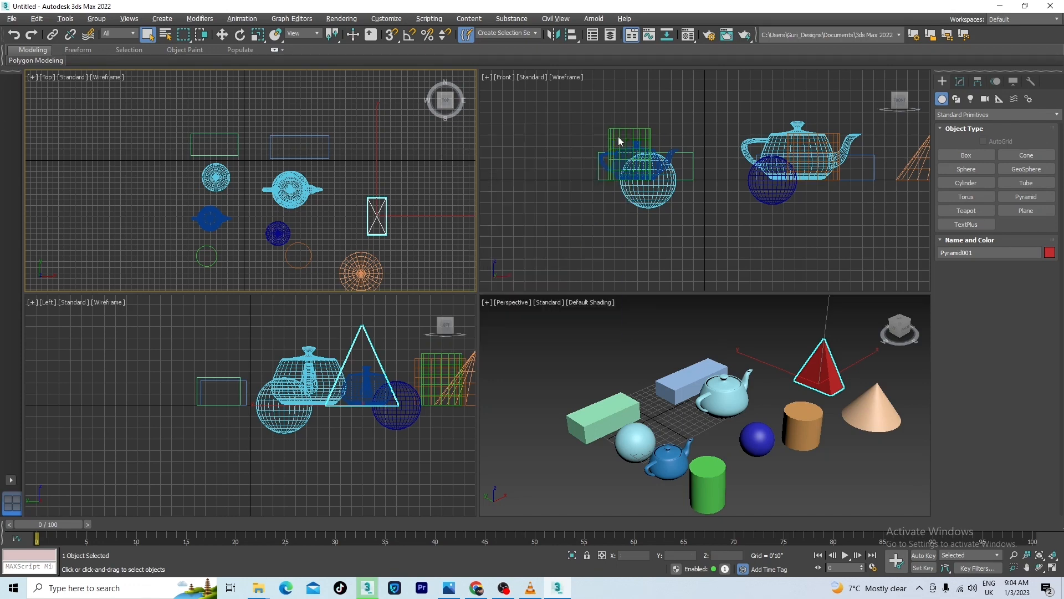
# Clear the selection and recall the edited BOX selection set.
pyautogui.click(391, 162)
pyautogui.click(533, 34)
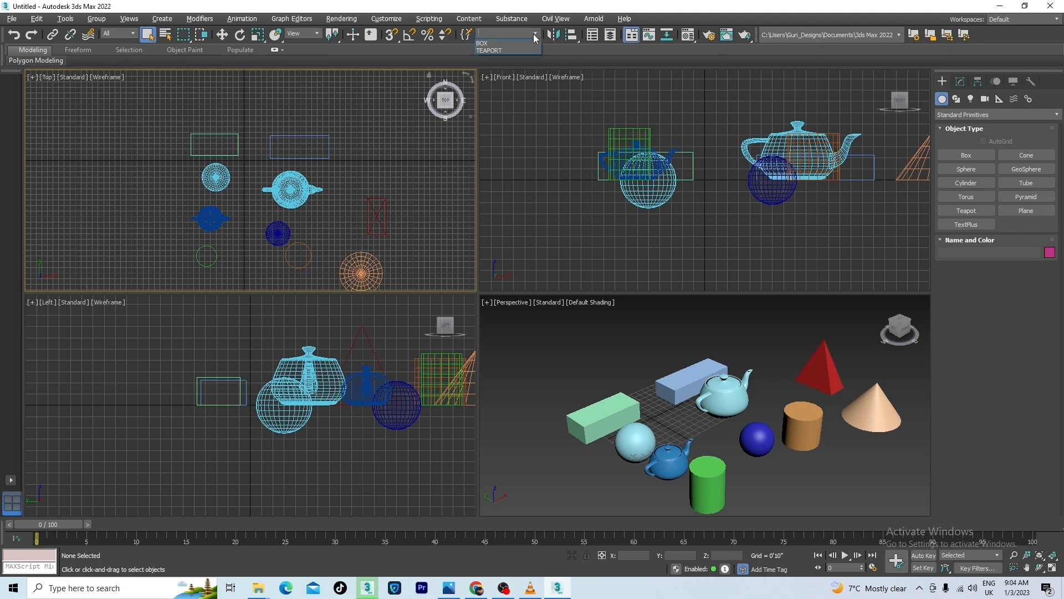
pyautogui.click(484, 44)
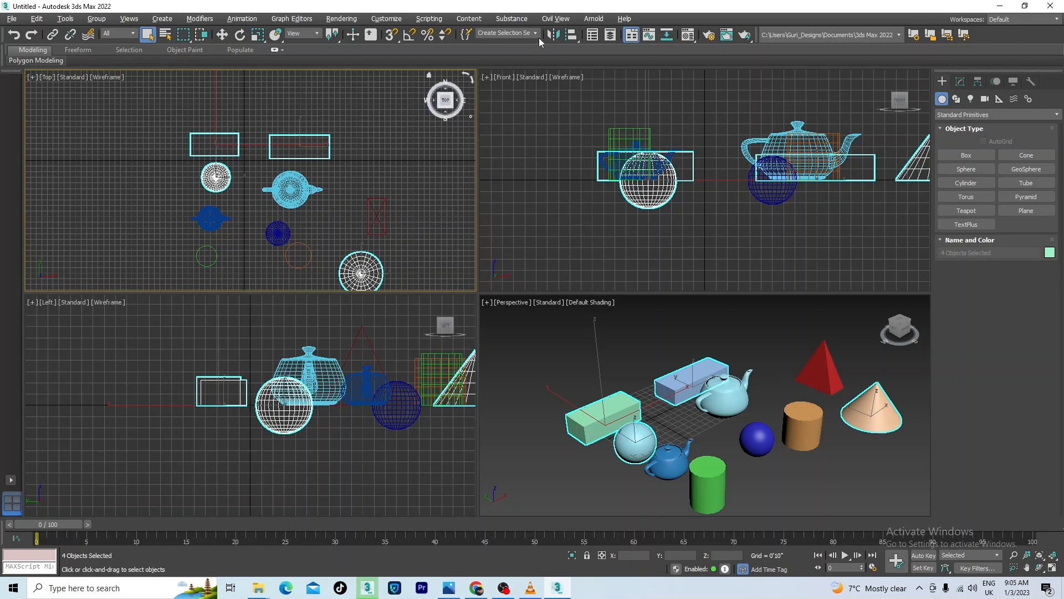
# Create a new set named MY OBJECT from the orange cylinder in the Named Selection Sets editor, and clear the selection.
pyautogui.click(467, 34)
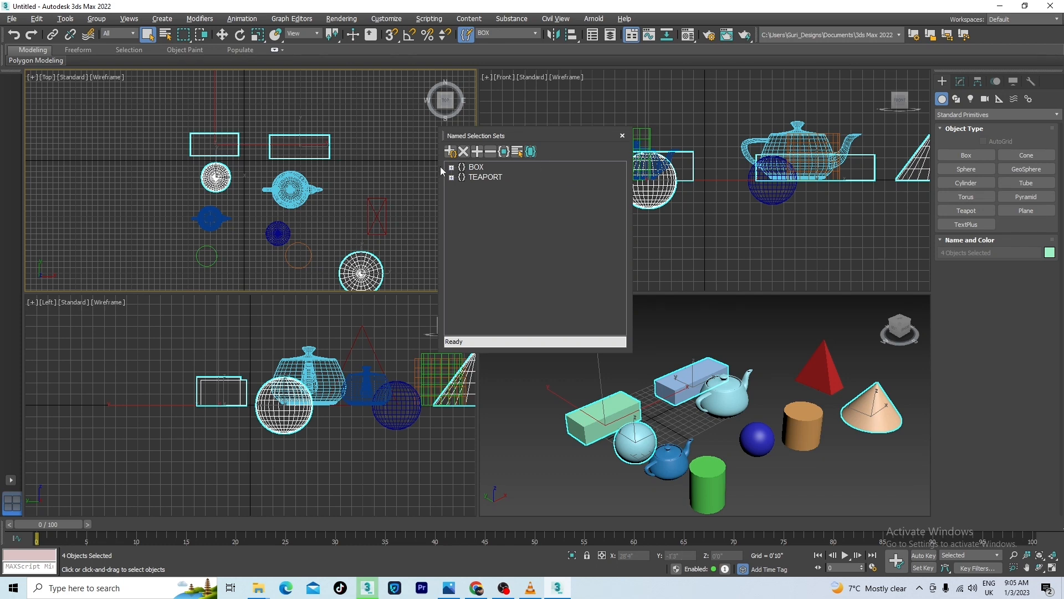
pyautogui.moveTo(532, 135); pyautogui.dragTo(498, 111)
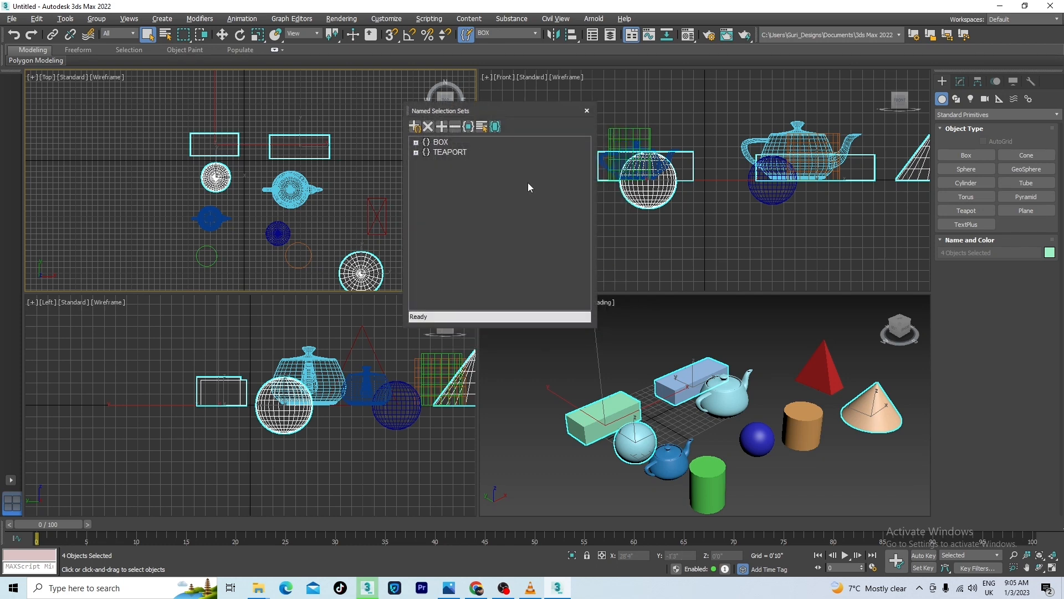
pyautogui.click(804, 438)
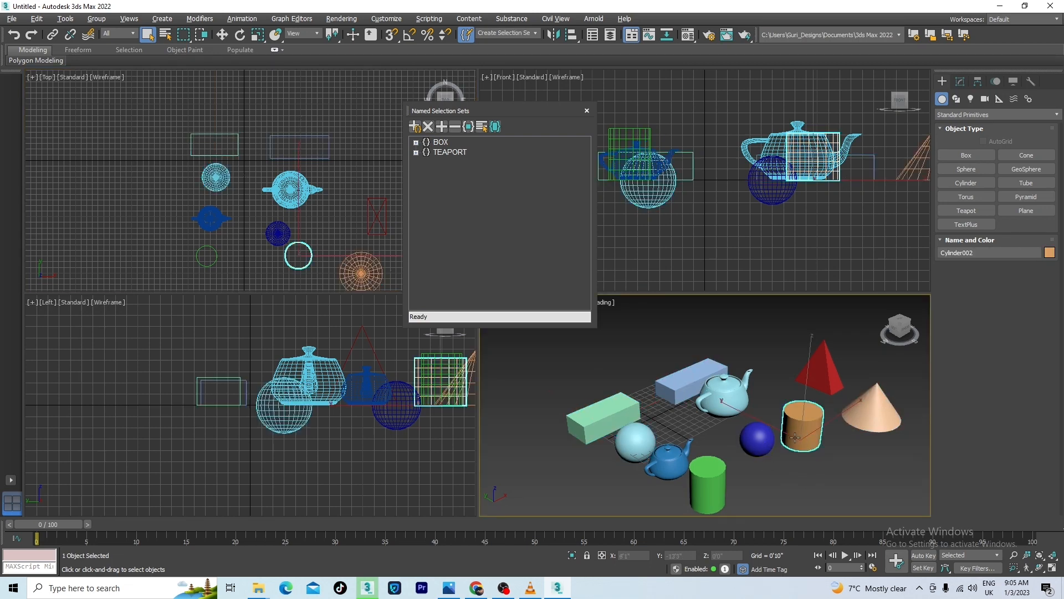
pyautogui.moveTo(759, 486)
pyautogui.mouseDown(button='middle')
pyautogui.moveTo(739, 427)
pyautogui.moveTo(751, 484)
pyautogui.mouseUp(button='middle')
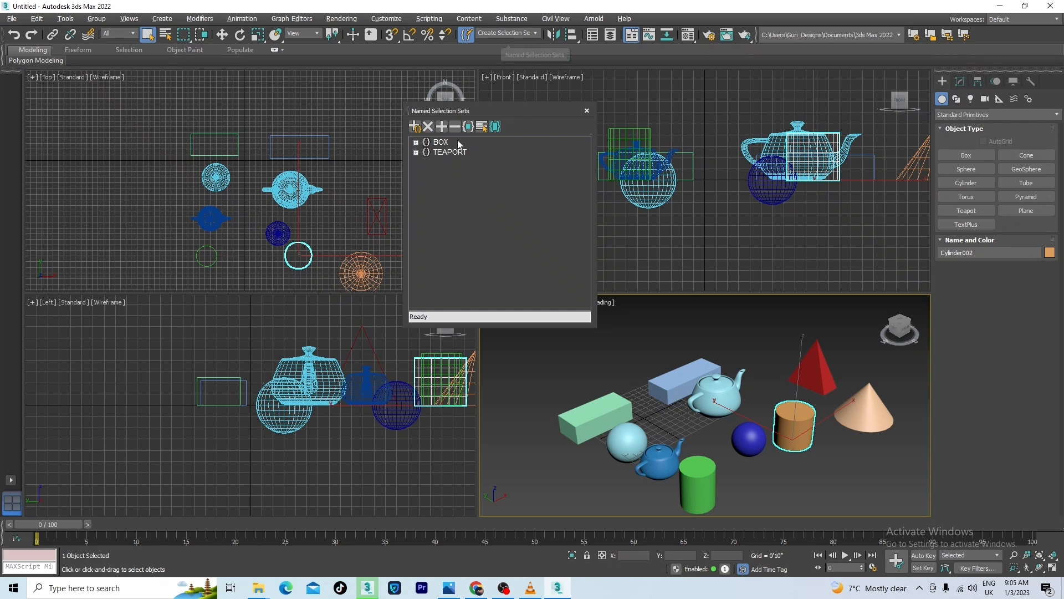
pyautogui.click(415, 127)
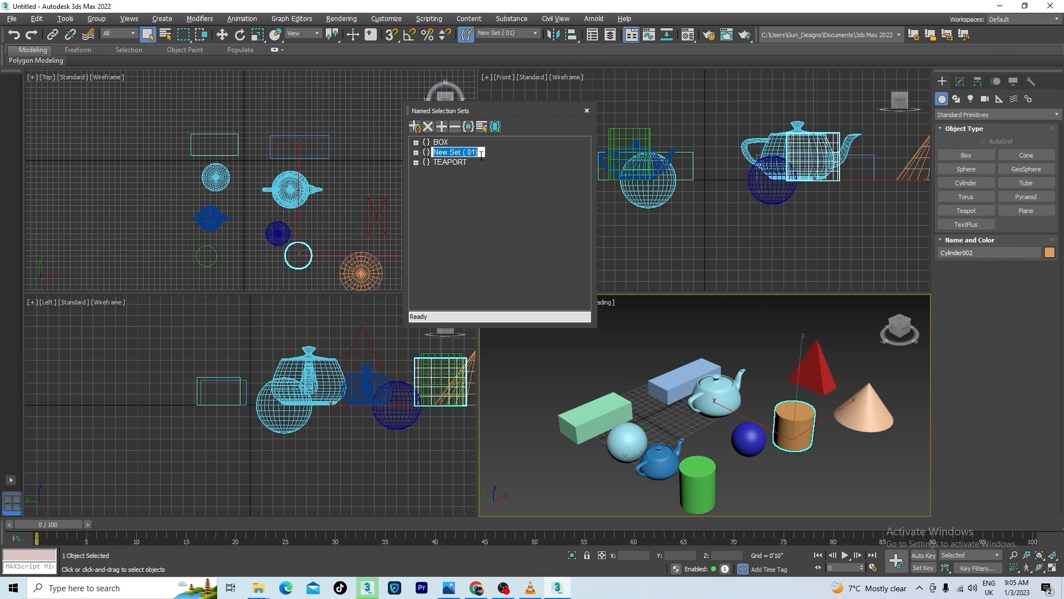
pyautogui.write('MY OBJECT')
pyautogui.click(385, 173)
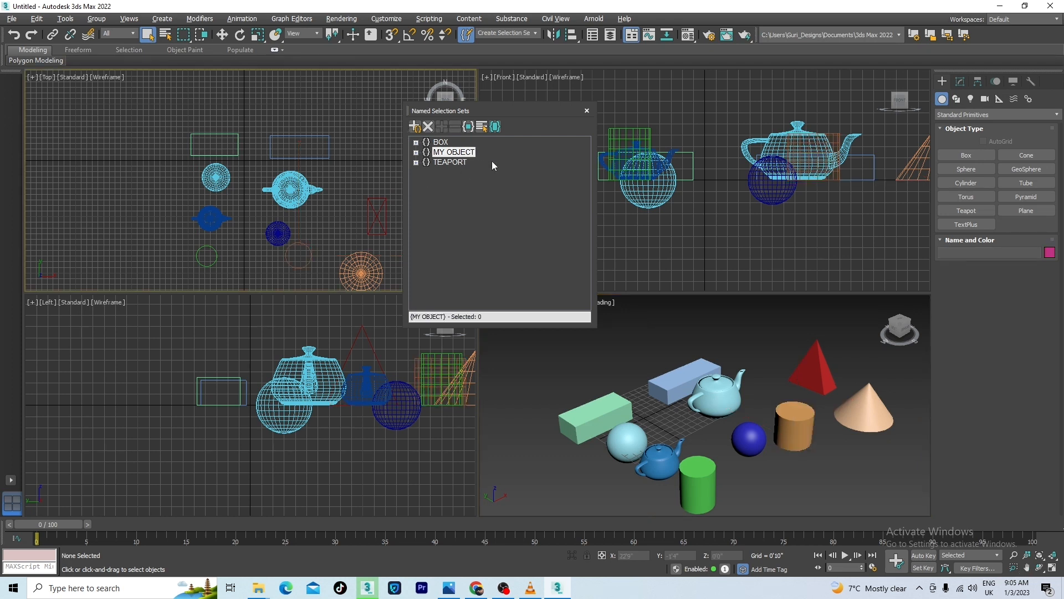
# Remove the orange cylinder from the MY OBJECT set.
pyautogui.click(790, 426)
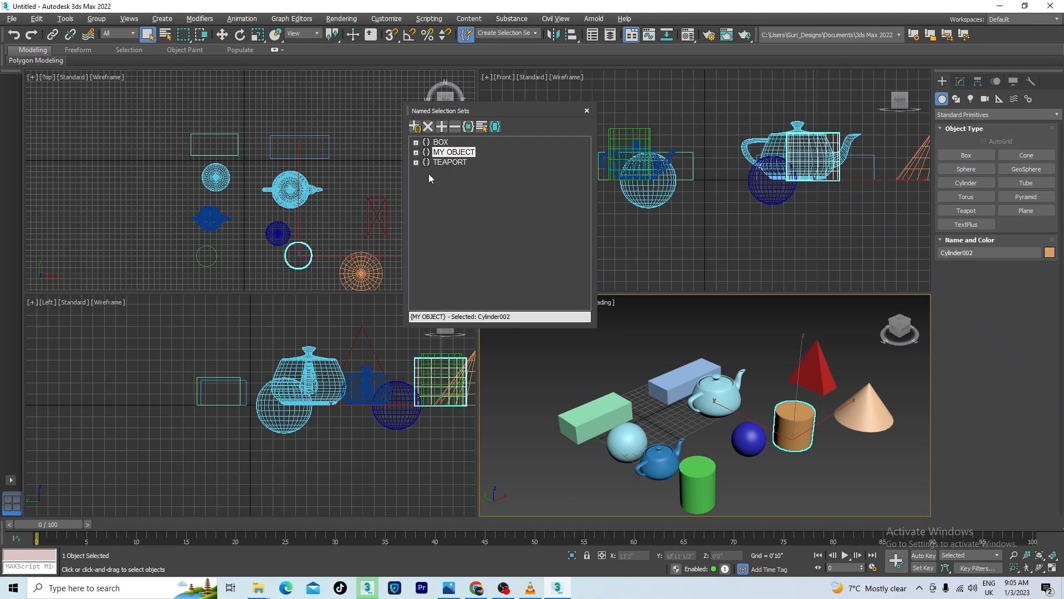
pyautogui.click(417, 152)
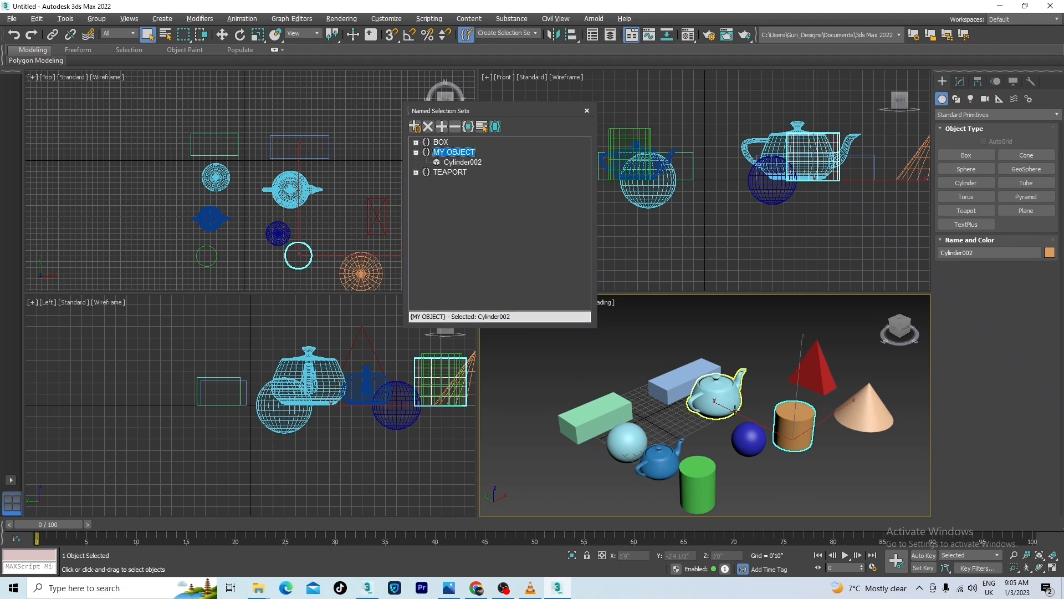
pyautogui.click(469, 163)
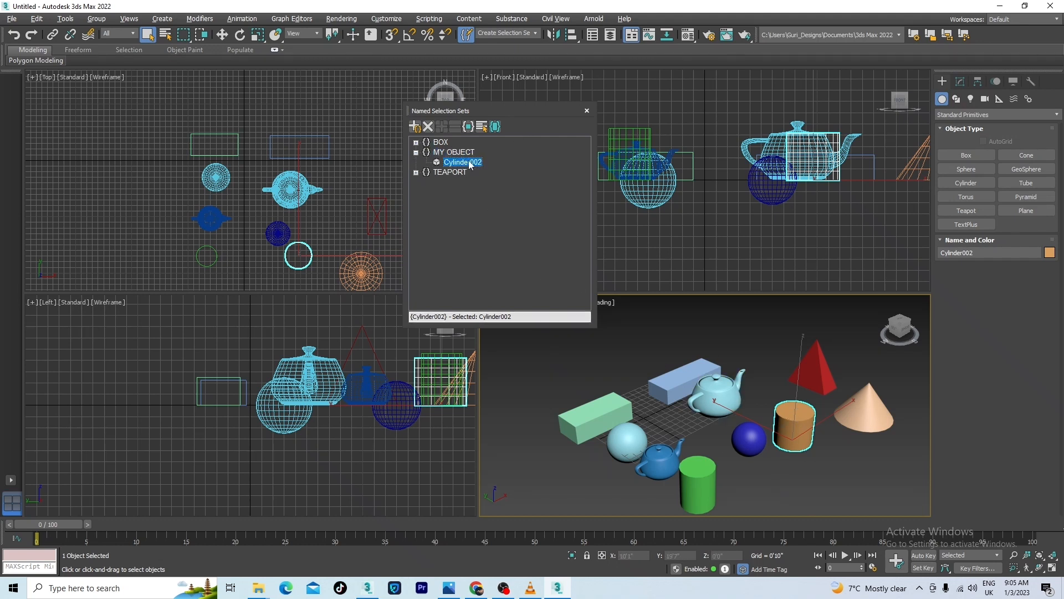
pyautogui.click(428, 129)
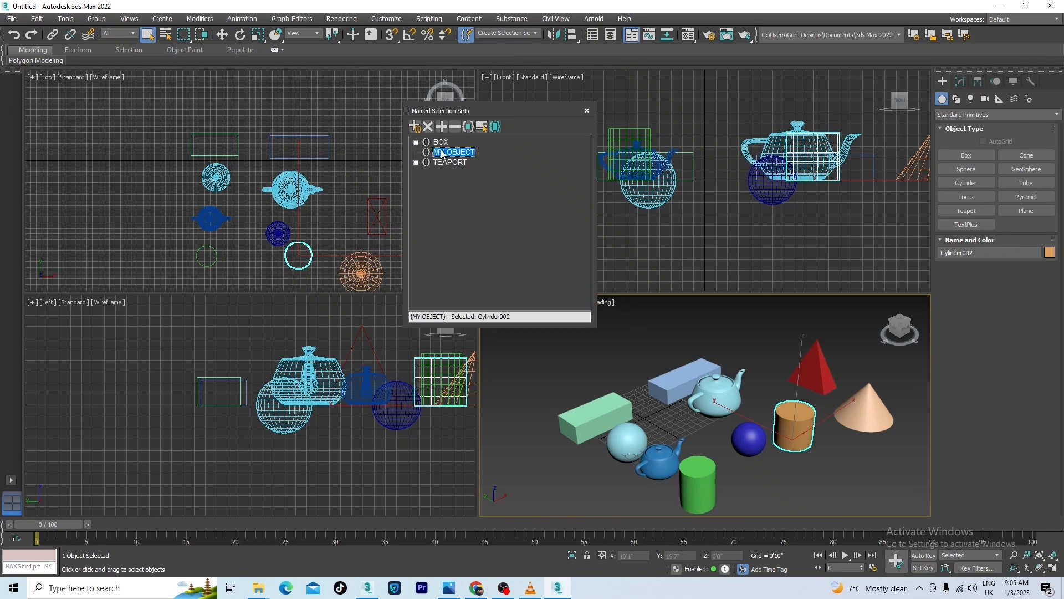
# Add both cylinders, the dark blue sphere and the small blue teapot to the MY OBJECT set.
pyautogui.click(766, 478)
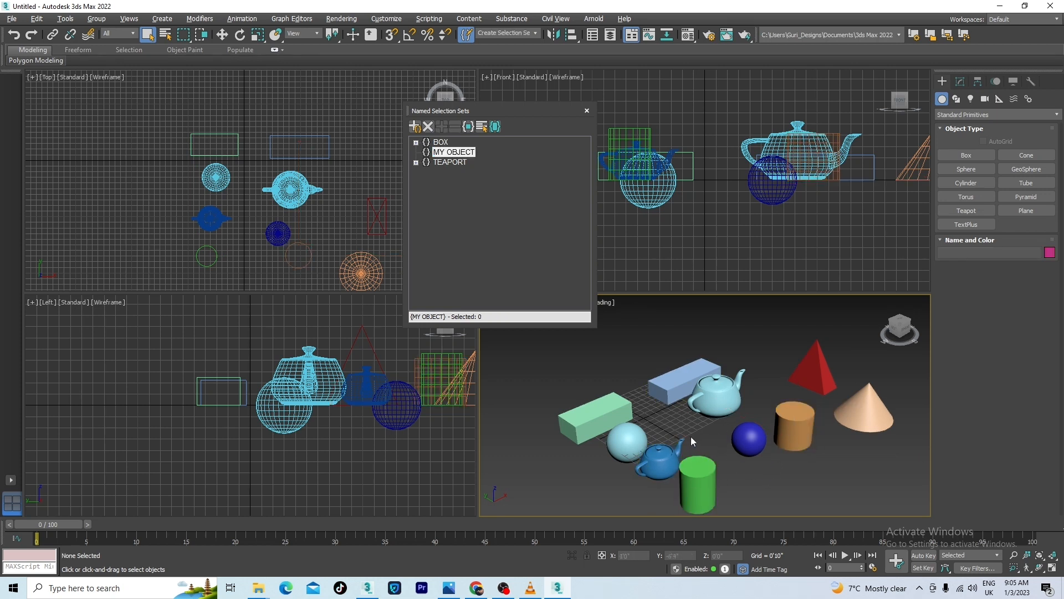
pyautogui.click(436, 155)
pyautogui.click(436, 154)
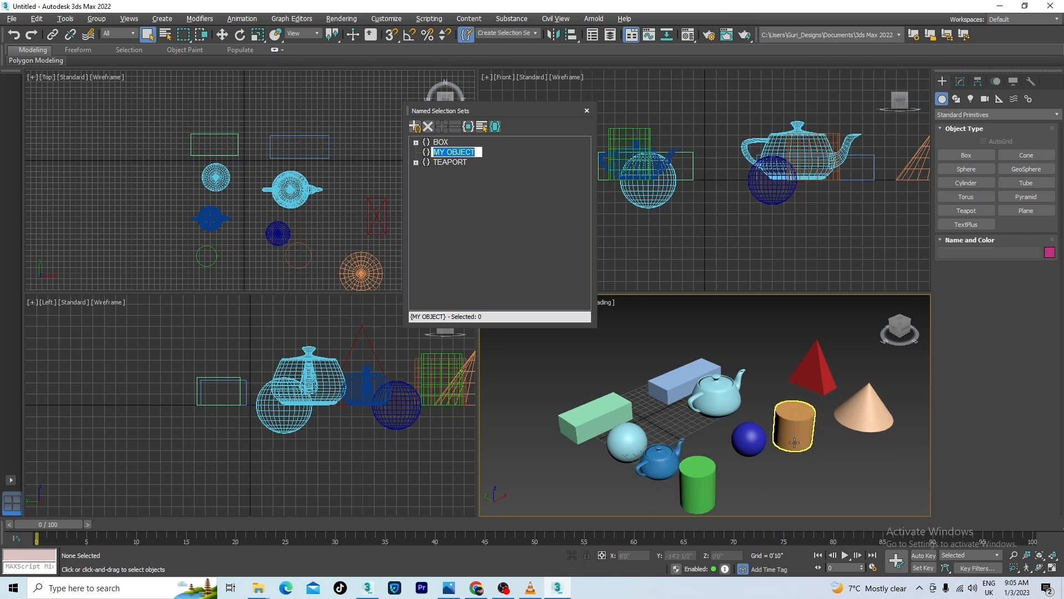
pyautogui.keyDown('ctrl'); pyautogui.click(793, 436); pyautogui.keyUp('ctrl')
pyautogui.keyDown('ctrl'); pyautogui.click(750, 439); pyautogui.keyUp('ctrl')
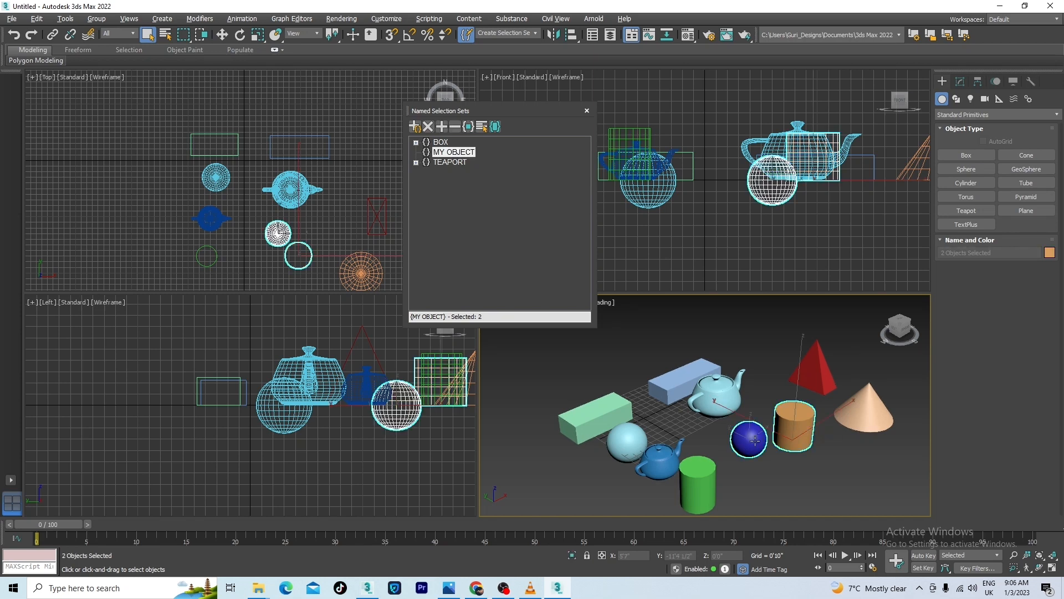
pyautogui.keyDown('ctrl'); pyautogui.click(671, 466); pyautogui.keyUp('ctrl')
pyautogui.keyDown('ctrl'); pyautogui.click(665, 464); pyautogui.keyUp('ctrl')
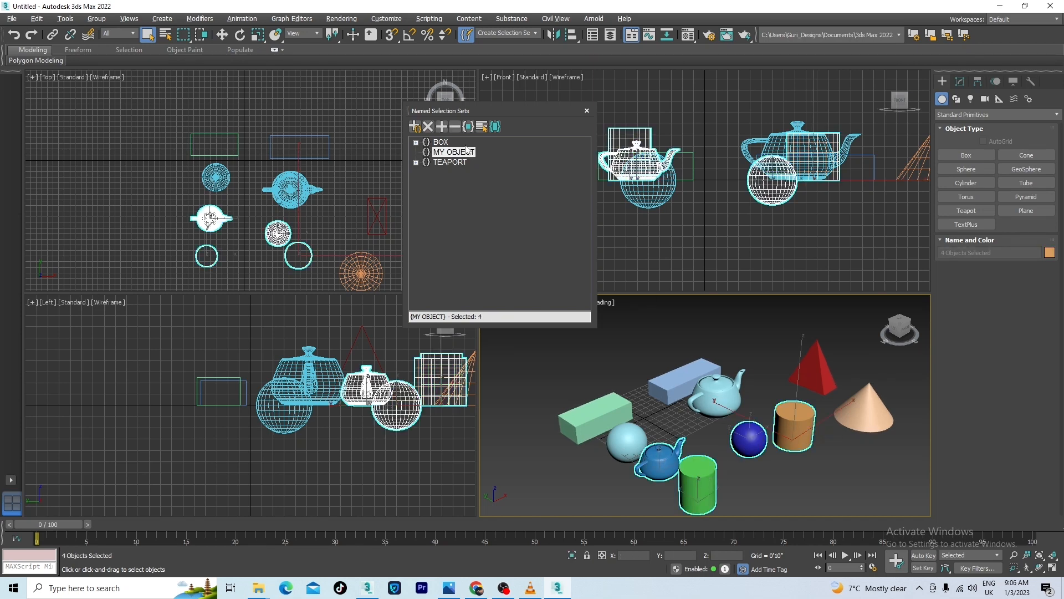
pyautogui.click(442, 127)
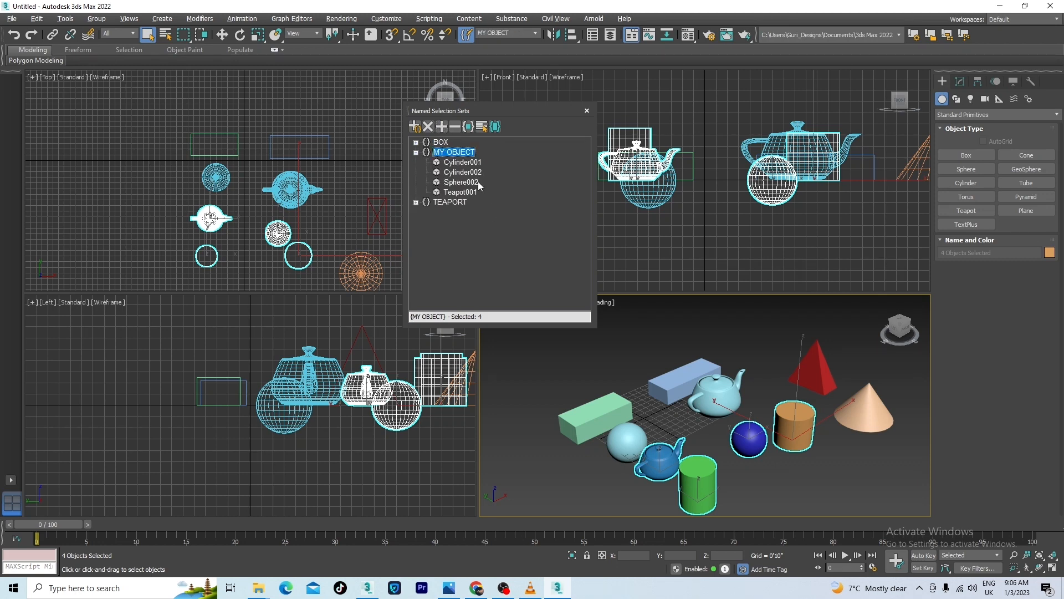
# Clear the selection, close the Named Selection Sets editor and select all members of the MY OBJECT set.
pyautogui.click(475, 219)
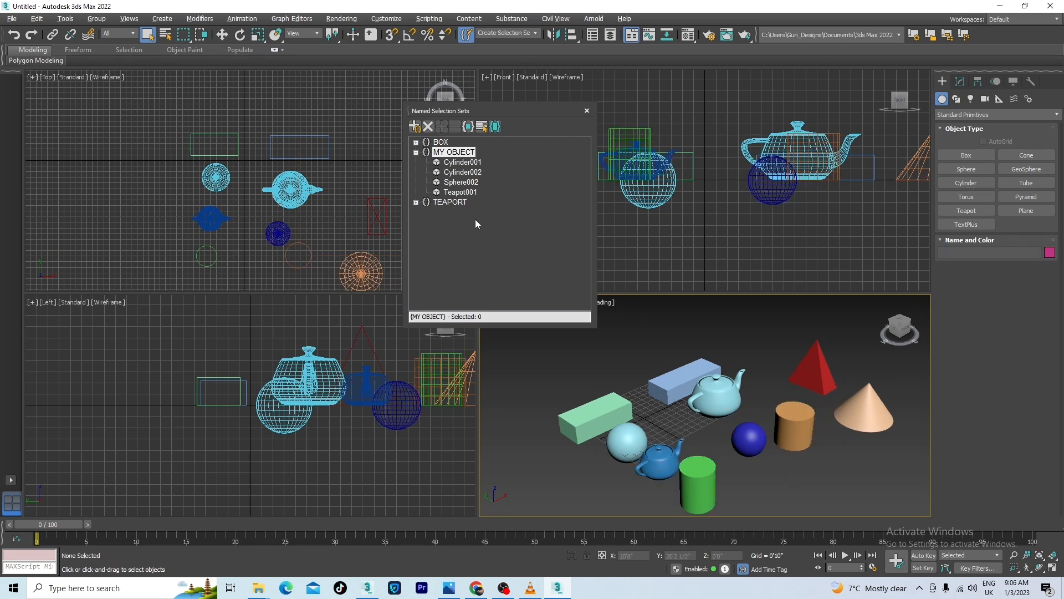
pyautogui.click(586, 110)
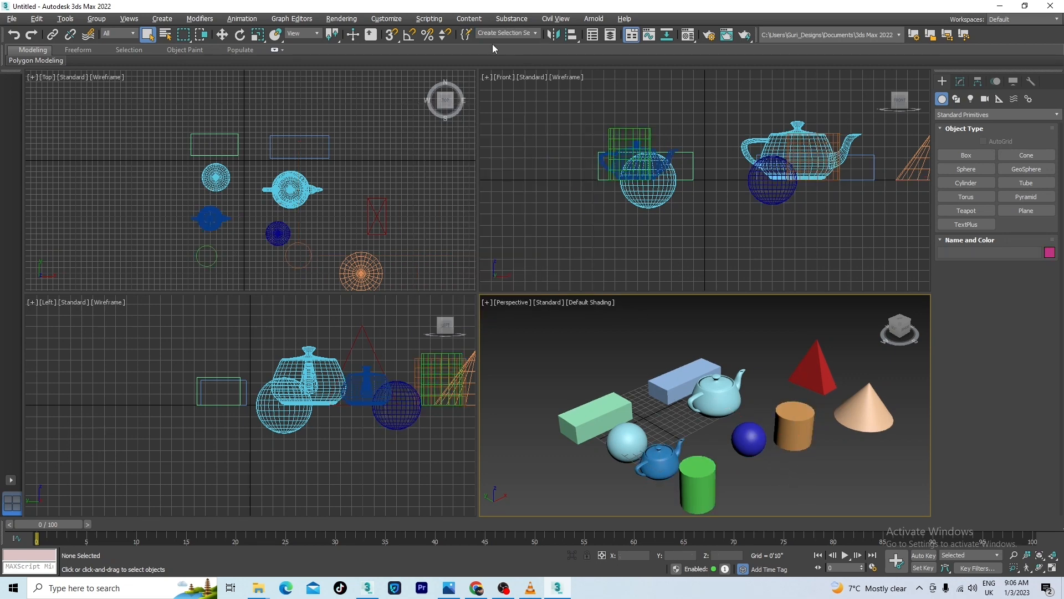
pyautogui.click(535, 33)
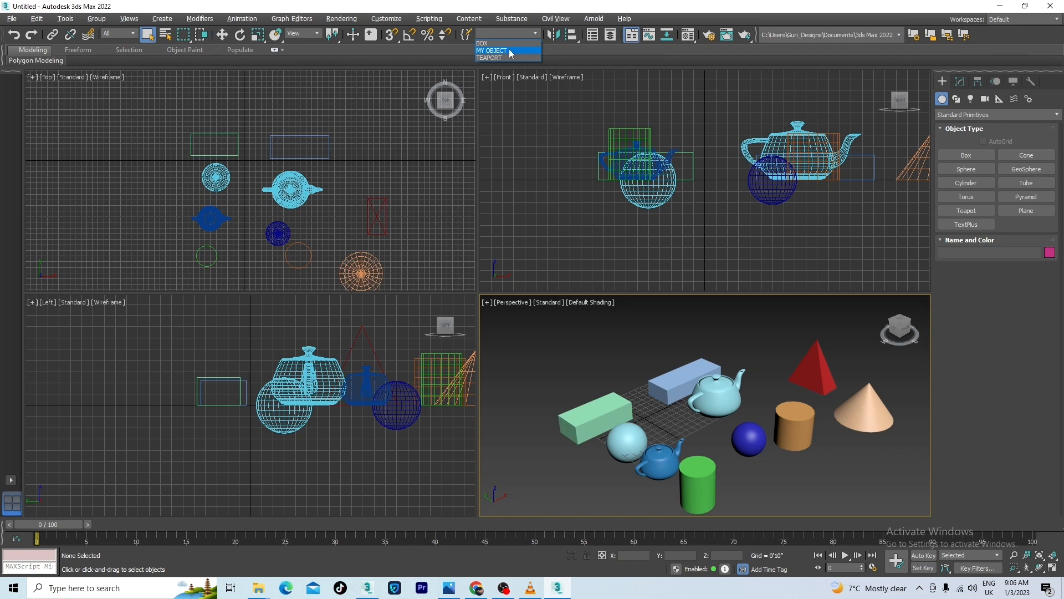
pyautogui.click(510, 52)
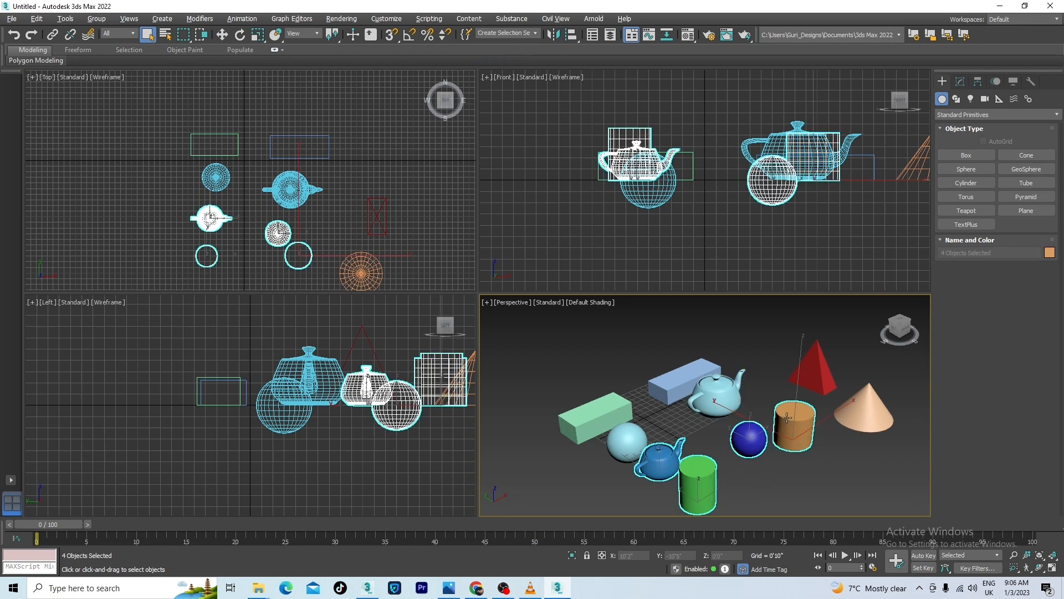
# Select every object in the scene from the Top viewport and delete them all.
pyautogui.scroll(-3, 319, 164)
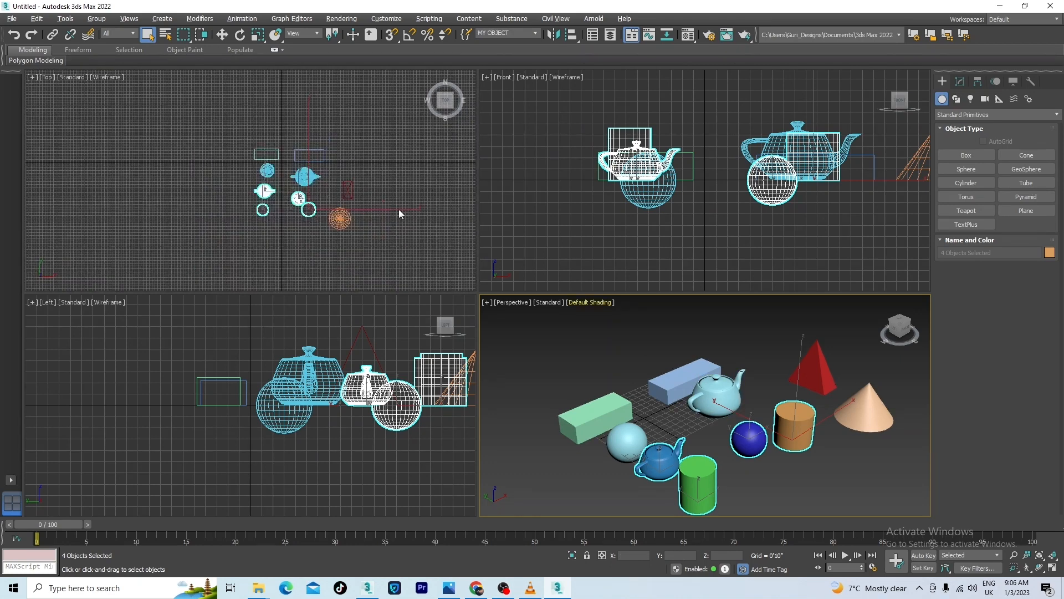
pyautogui.moveTo(394, 133); pyautogui.dragTo(160, 280)
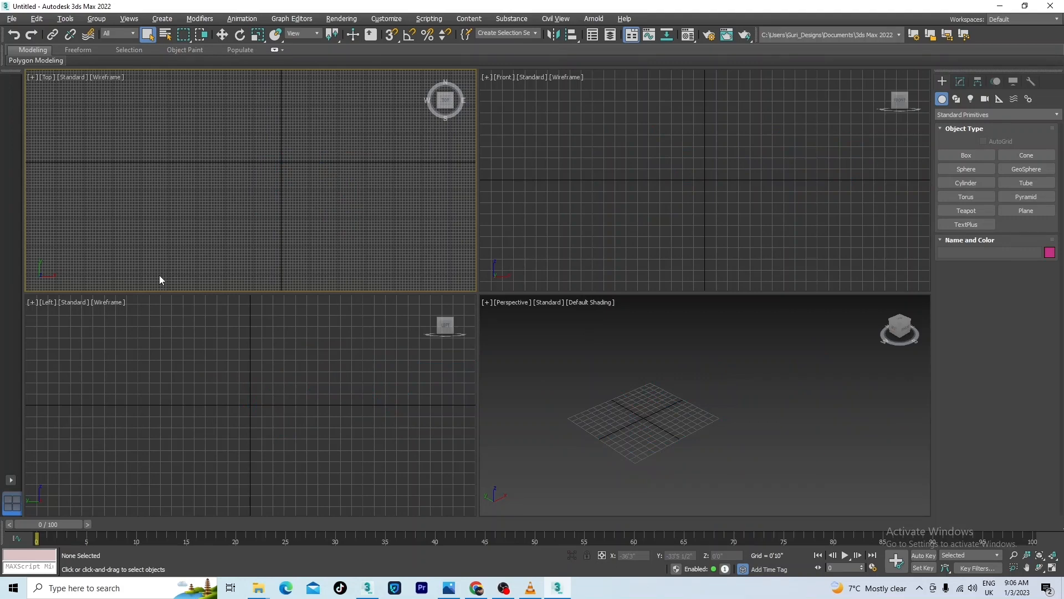
pyautogui.scroll(-4, 287, 214)
pyautogui.moveTo(317, 212); pyautogui.dragTo(277, 233, button='middle')
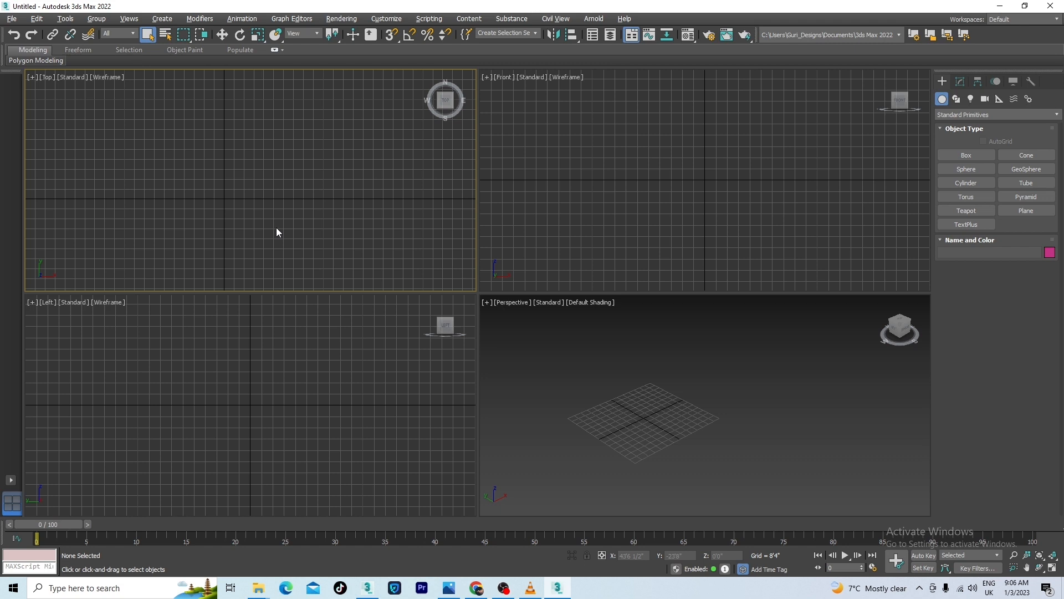
pyautogui.moveTo(280, 221); pyautogui.dragTo(312, 216, button='middle')
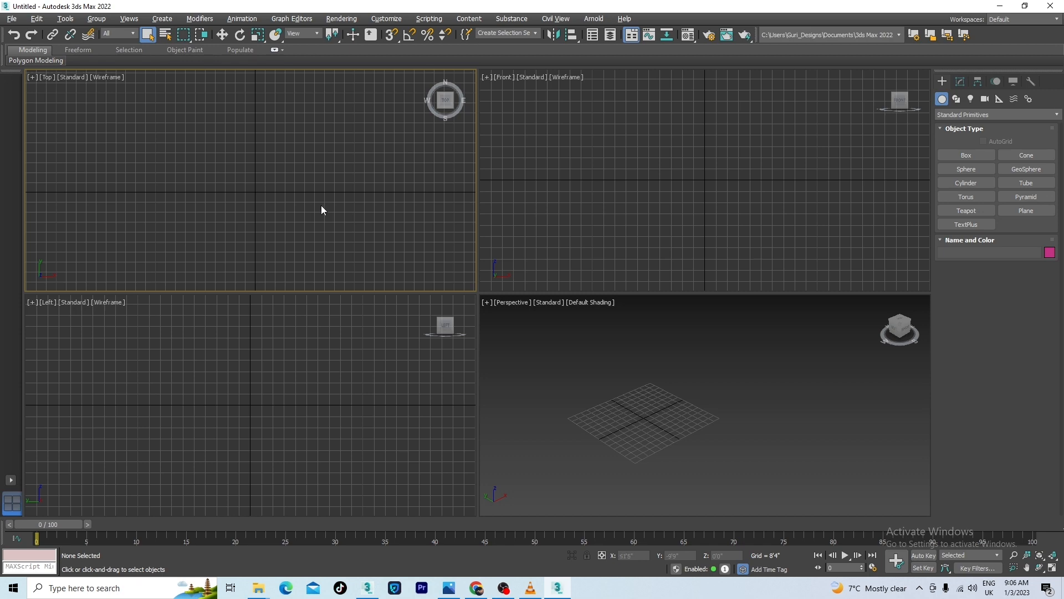
pyautogui.moveTo(321, 209); pyautogui.dragTo(361, 249, button='middle')
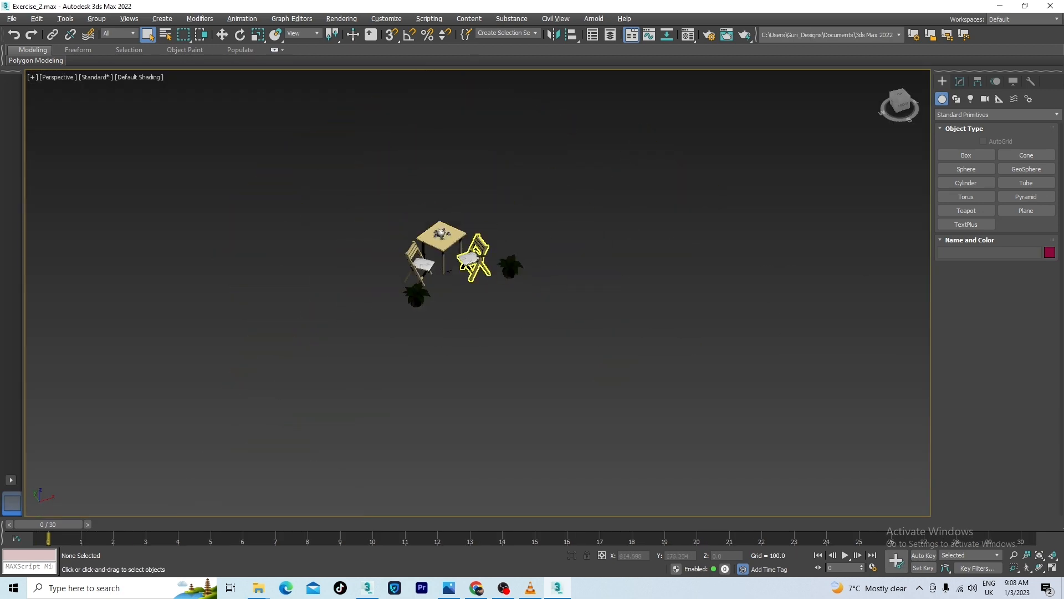
# Examine the Exercise_2 scene from several angles, looking at the two plants, both chairs, the table and the tea set.
pyautogui.scroll(10, 460, 251)
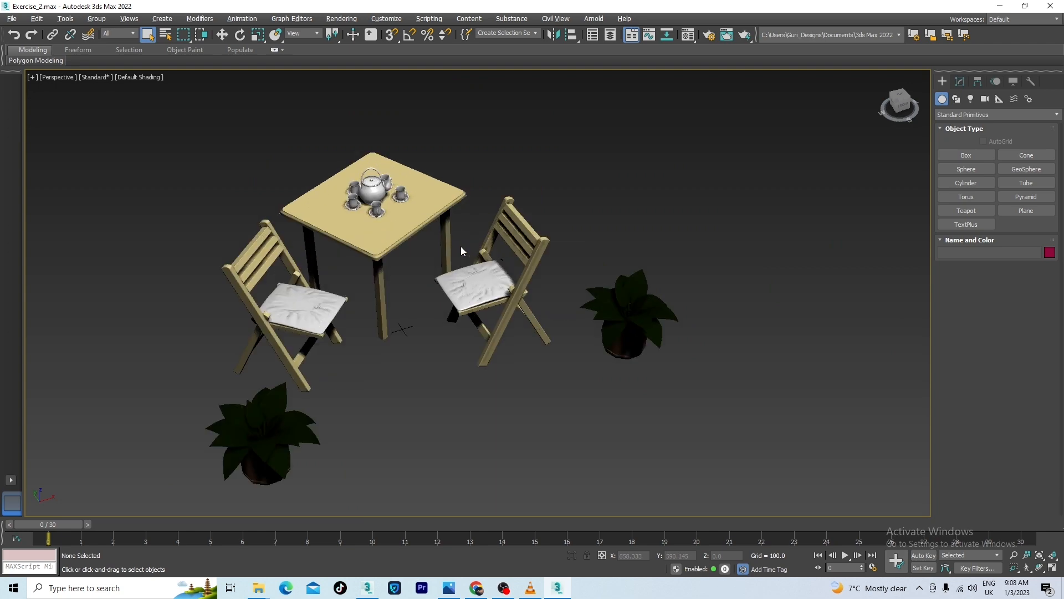
pyautogui.keyDown('alt'); pyautogui.moveTo(510, 343); pyautogui.dragTo(524, 327, button='middle'); pyautogui.keyUp('alt')
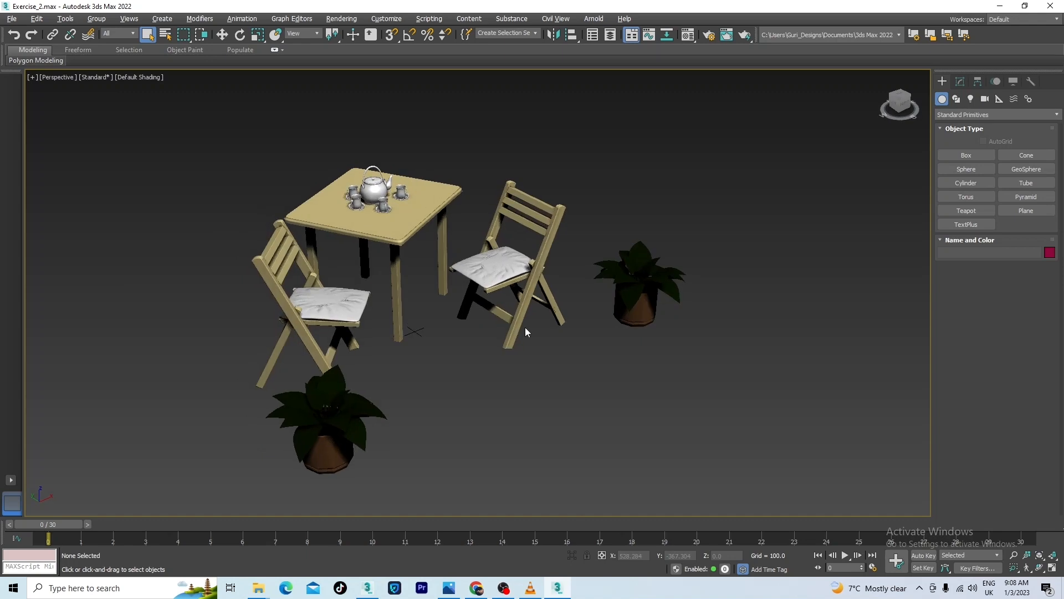
pyautogui.click(657, 285)
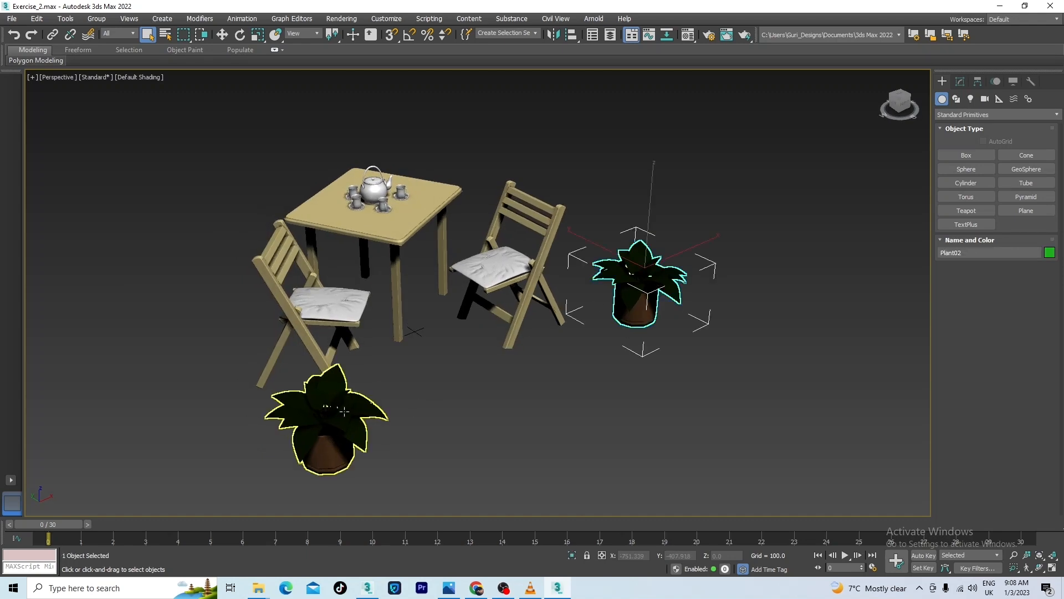
pyautogui.click(324, 438)
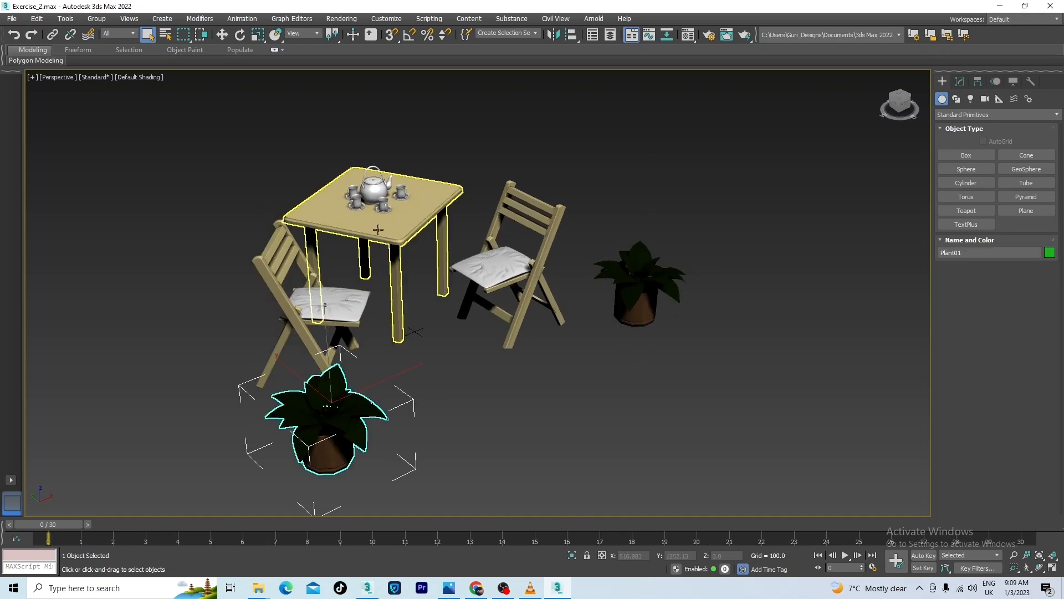
pyautogui.scroll(3, 375, 181)
pyautogui.scroll(3, 375, 180)
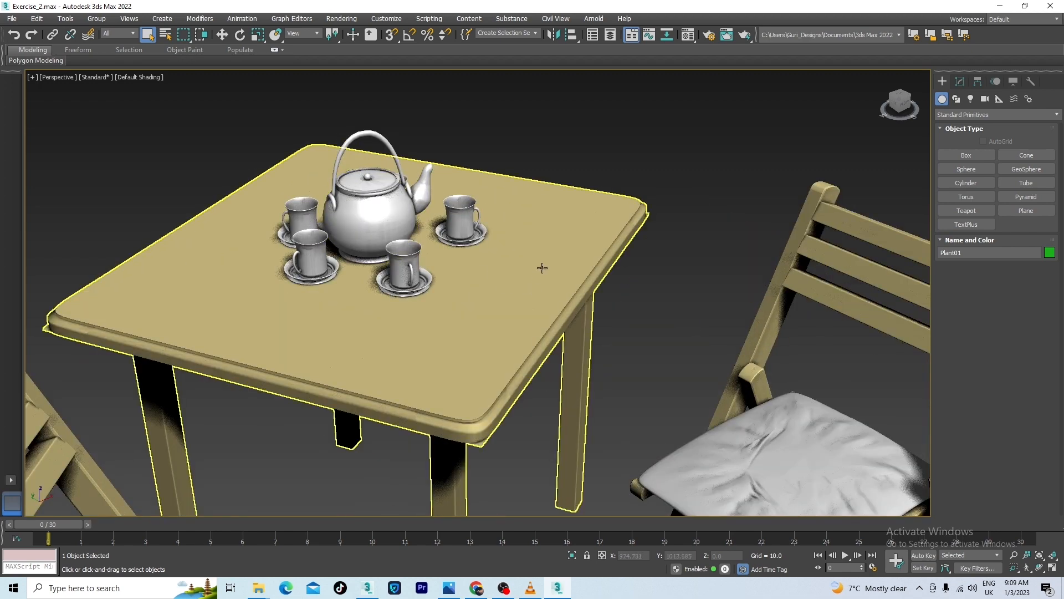
pyautogui.scroll(-2, 542, 268)
pyautogui.moveTo(627, 219); pyautogui.dragTo(678, 255, button='middle')
pyautogui.scroll(3, 385, 252)
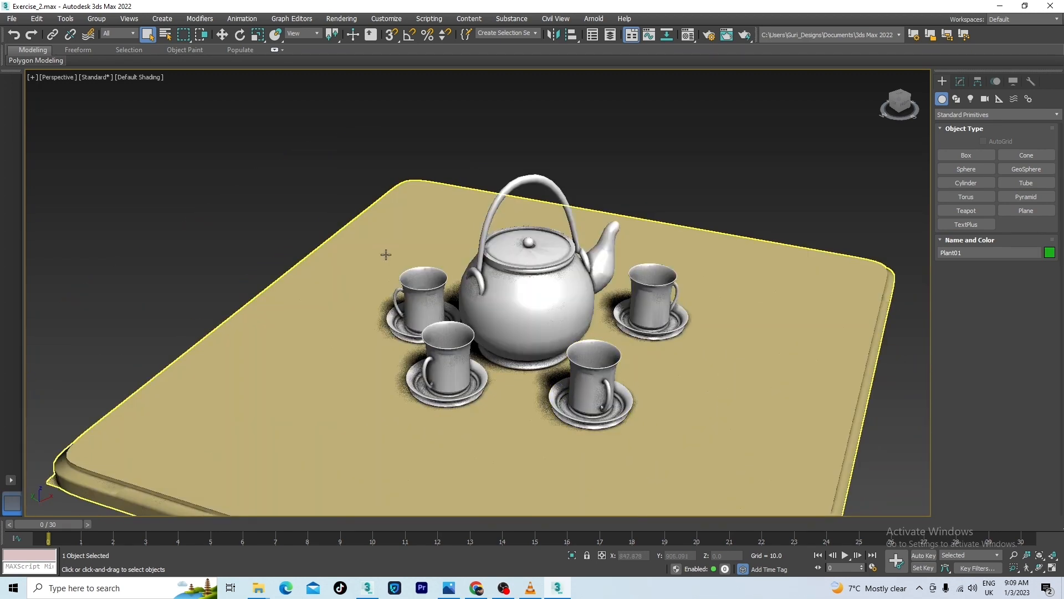
pyautogui.scroll(-6, 388, 255)
pyautogui.scroll(-1, 536, 225)
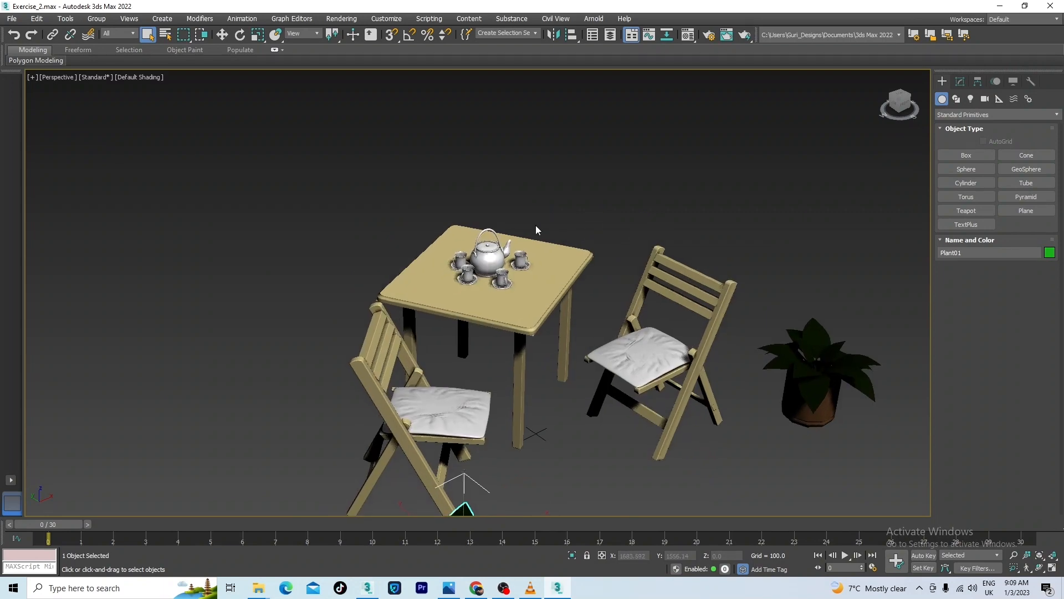
pyautogui.scroll(4, 535, 225)
pyautogui.scroll(-3, 521, 192)
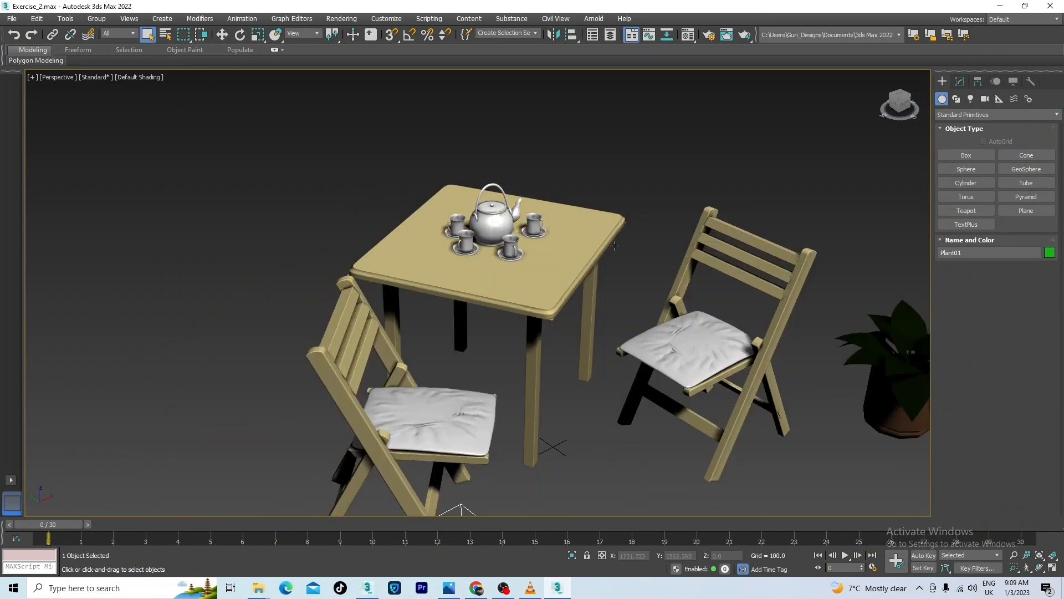
pyautogui.scroll(-4, 612, 244)
pyautogui.moveTo(697, 332); pyautogui.dragTo(604, 355, button='middle')
pyautogui.scroll(5, 622, 426)
pyautogui.scroll(-2, 577, 373)
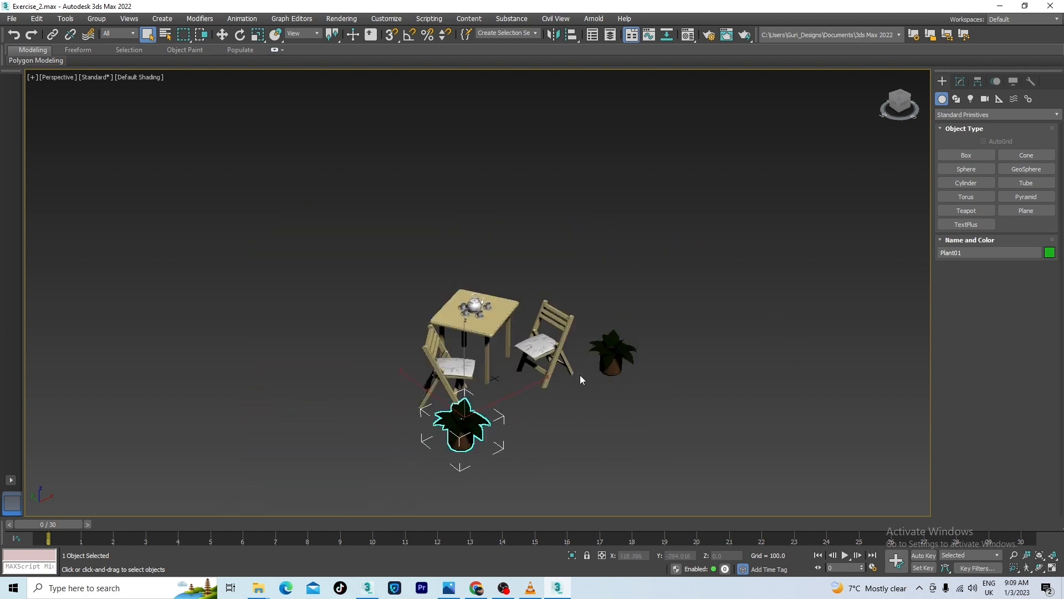
# Select the teapot and all five cups on the table one by one, and clear the selection.
pyautogui.scroll(6, 486, 301)
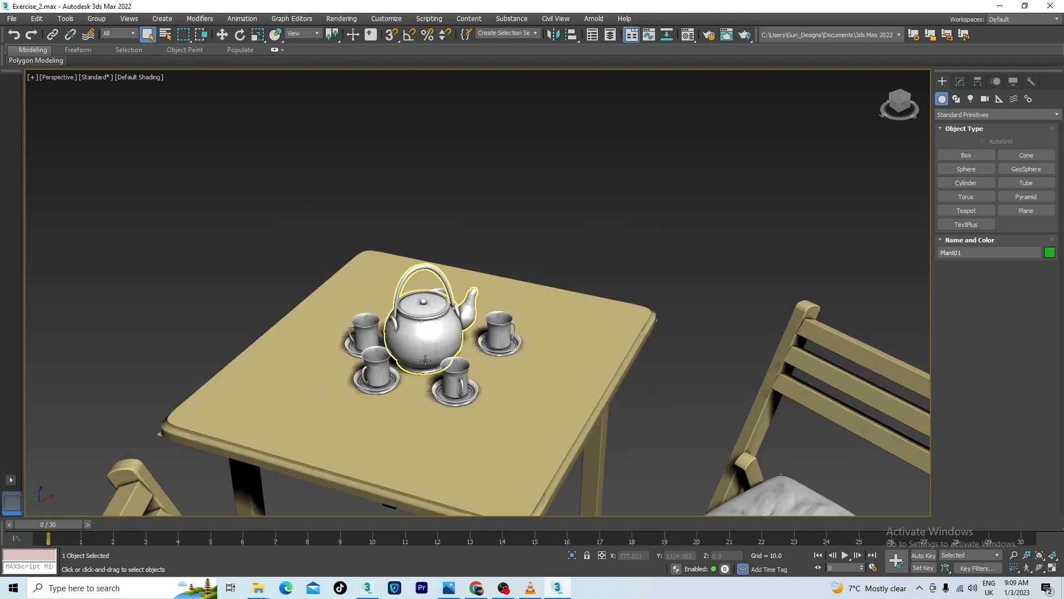
pyautogui.click(452, 332)
pyautogui.keyDown('ctrl'); pyautogui.click(456, 374); pyautogui.keyUp('ctrl')
pyautogui.keyDown('ctrl'); pyautogui.click(495, 338); pyautogui.keyUp('ctrl')
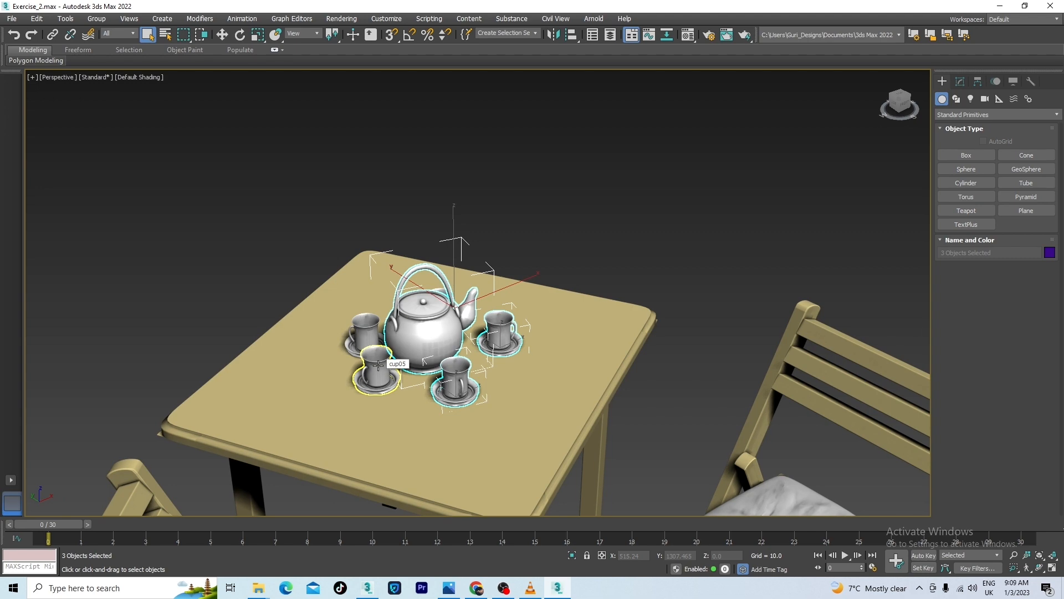
pyautogui.keyDown('ctrl'); pyautogui.click(378, 365); pyautogui.keyUp('ctrl')
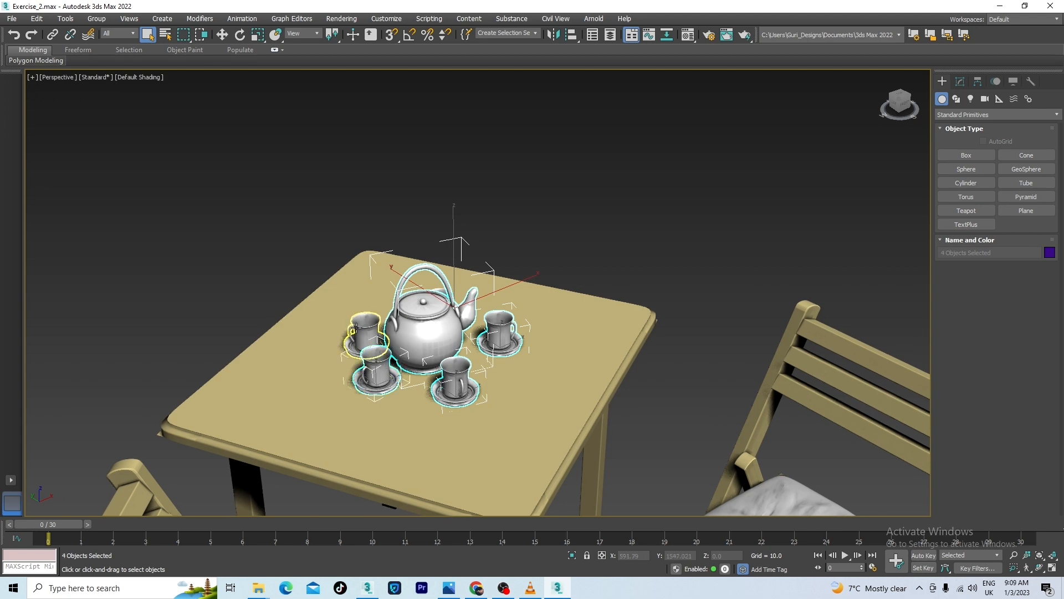
pyautogui.keyDown('ctrl'); pyautogui.click(353, 331); pyautogui.keyUp('ctrl')
pyautogui.keyDown('alt'); pyautogui.moveTo(353, 331); pyautogui.dragTo(321, 342, button='middle'); pyautogui.keyUp('alt')
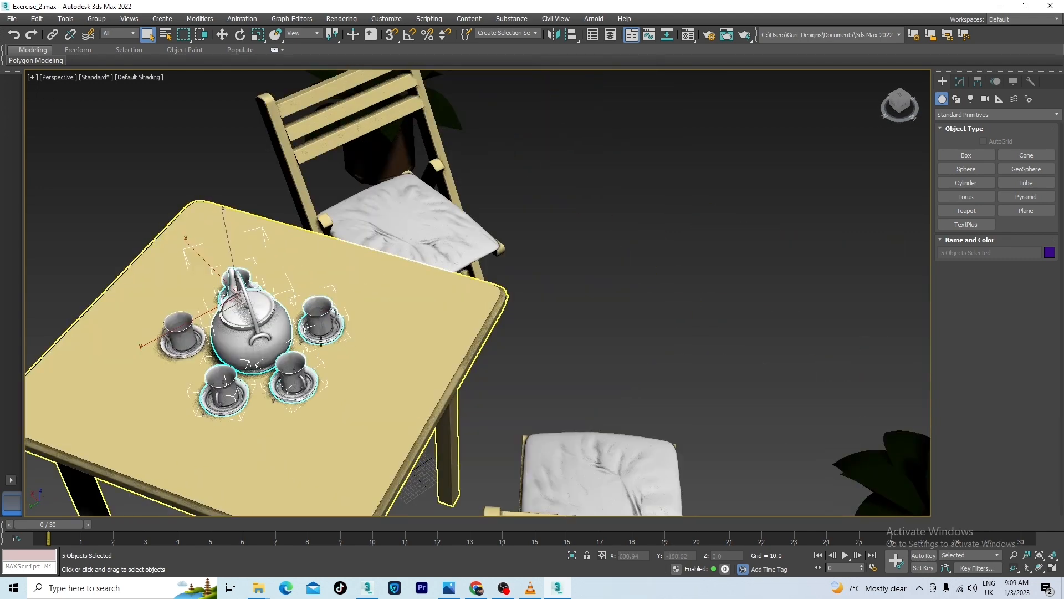
pyautogui.keyDown('ctrl'); pyautogui.click(180, 332); pyautogui.keyUp('ctrl')
pyautogui.keyDown('alt'); pyautogui.moveTo(436, 351); pyautogui.dragTo(364, 341, button='middle'); pyautogui.keyUp('alt')
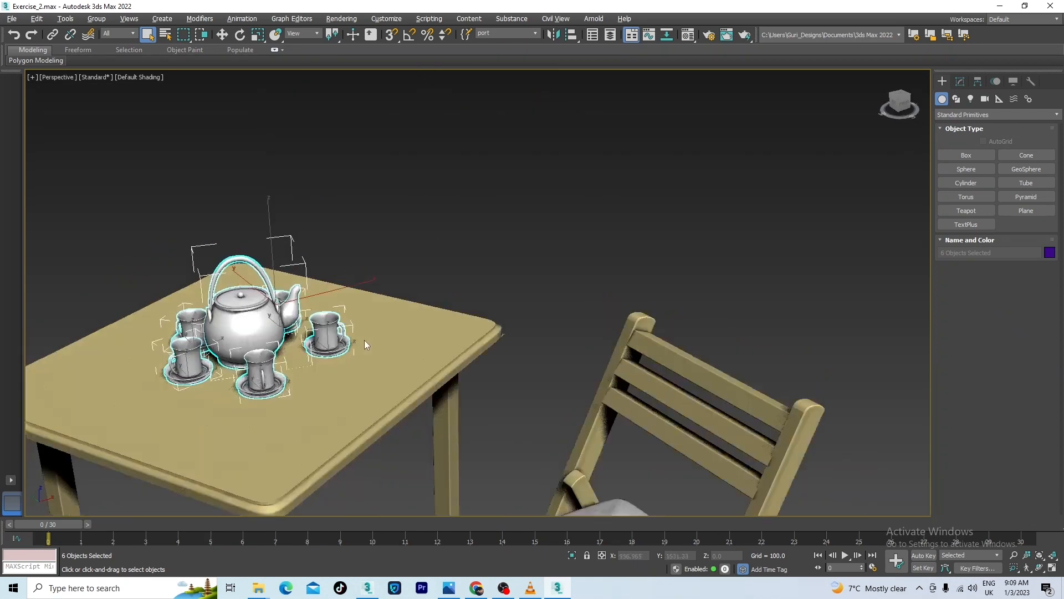
pyautogui.scroll(-6, 541, 258)
pyautogui.click(504, 258)
# Window-select the teapot and all five cups and save them as a named selection set called TEA CUP.
pyautogui.scroll(8, 424, 275)
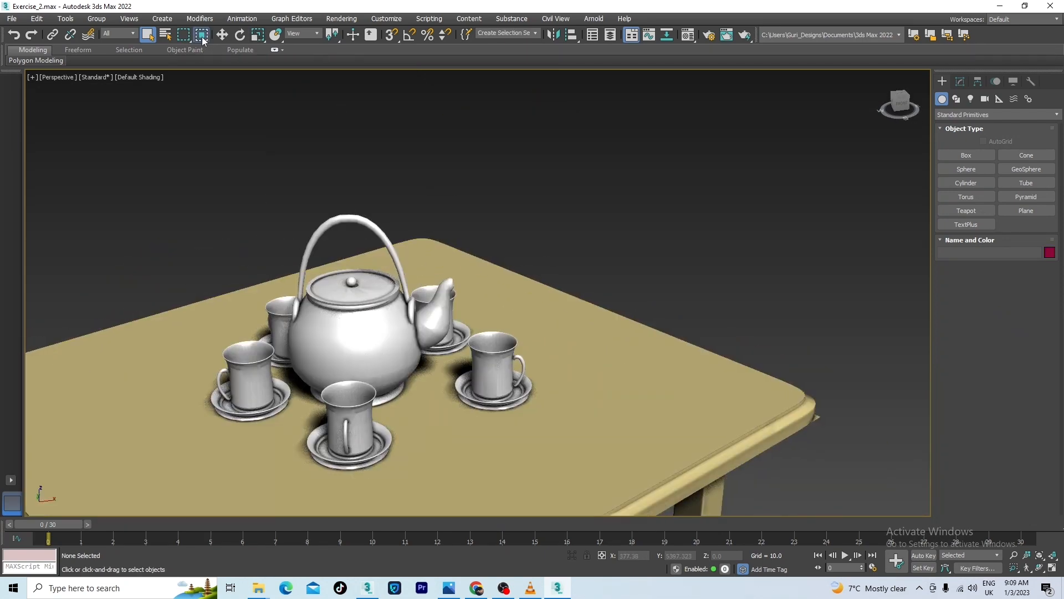
pyautogui.scroll(-5, 362, 349)
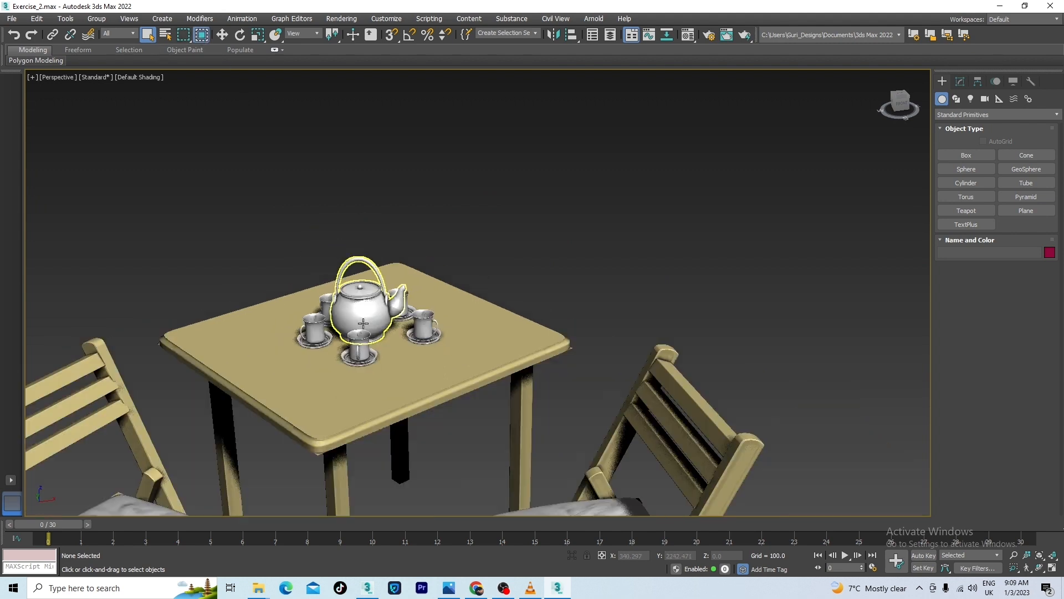
pyautogui.moveTo(274, 256); pyautogui.dragTo(375, 322)
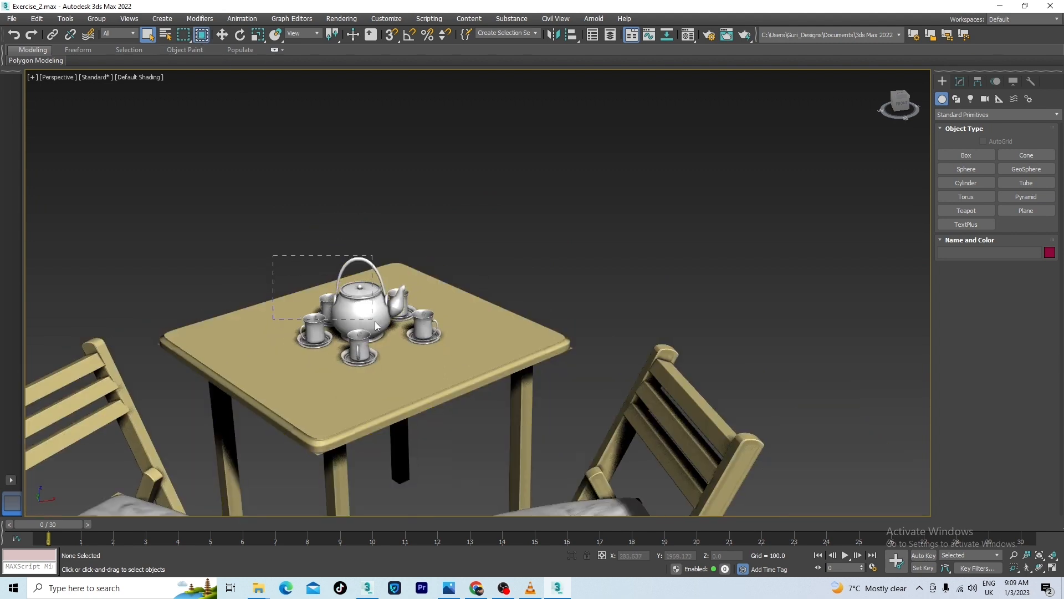
pyautogui.moveTo(448, 371); pyautogui.dragTo(450, 371)
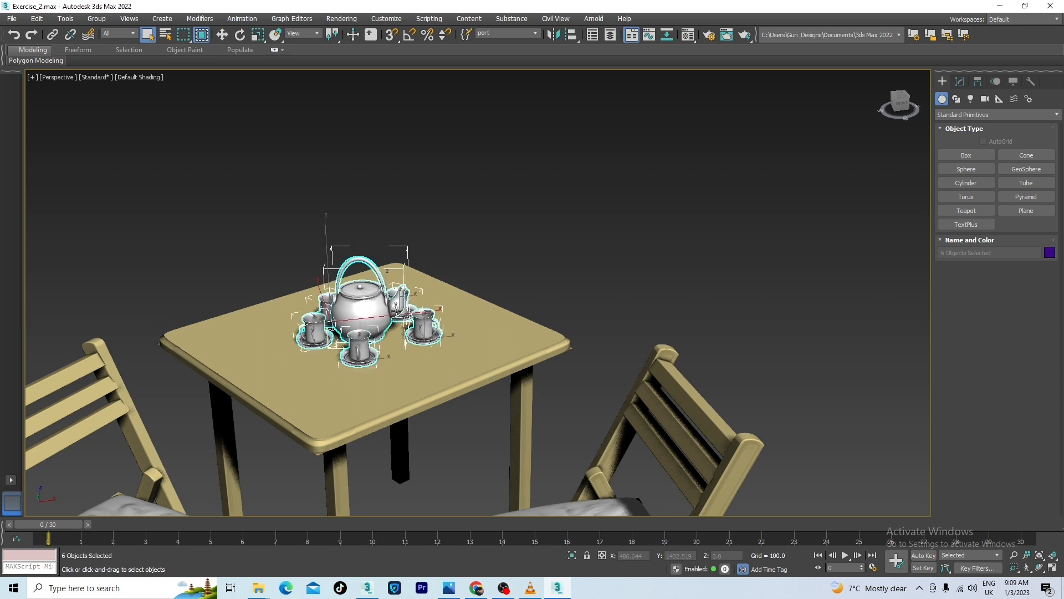
pyautogui.click(536, 34)
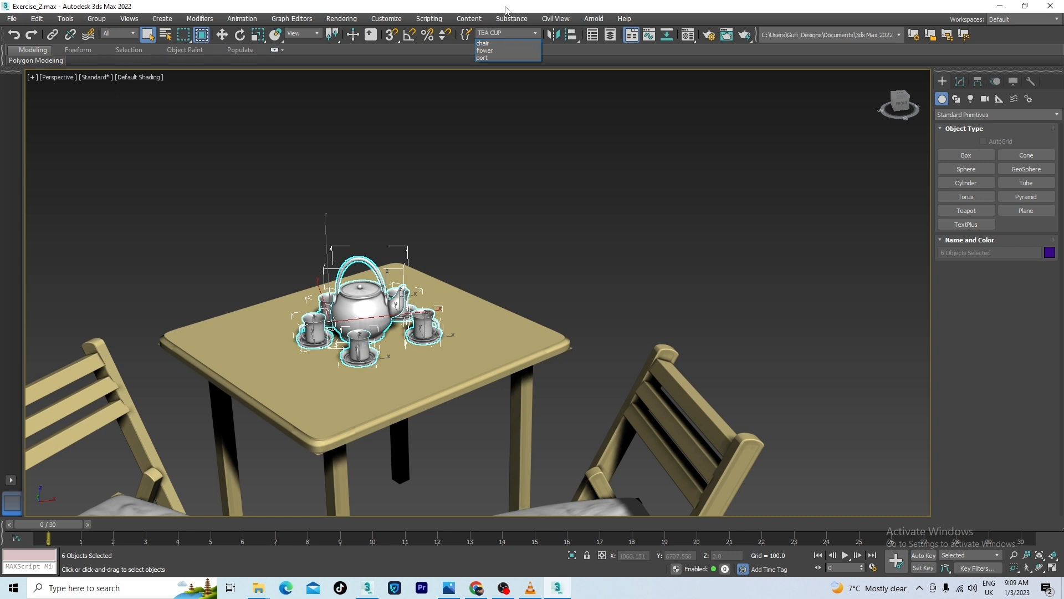
pyautogui.click(500, 251)
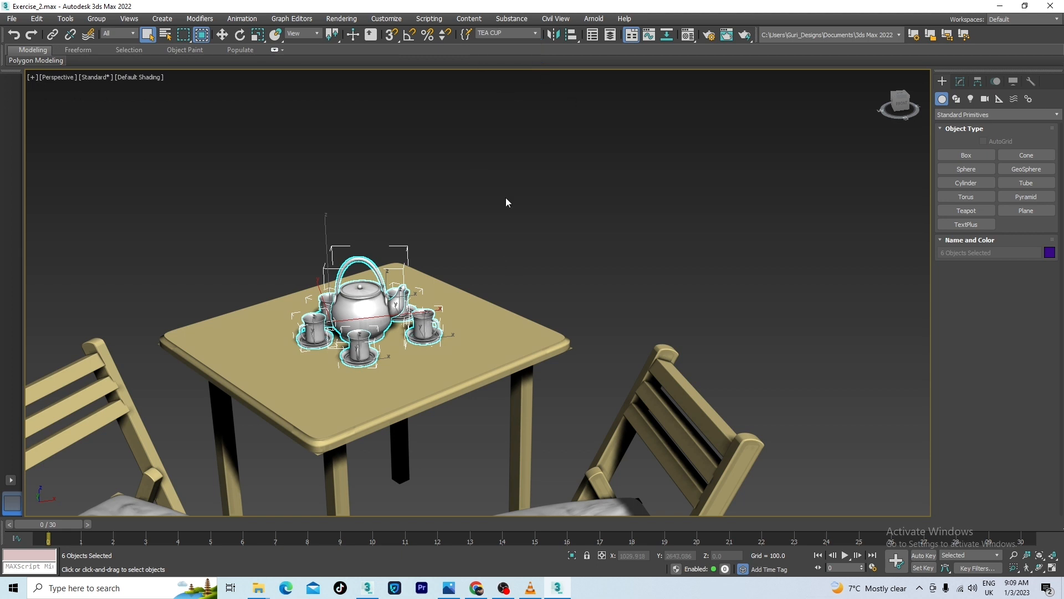
# Select both folding chairs and choose the existing chair selection set.
pyautogui.scroll(-5, 531, 194)
pyautogui.click(561, 341)
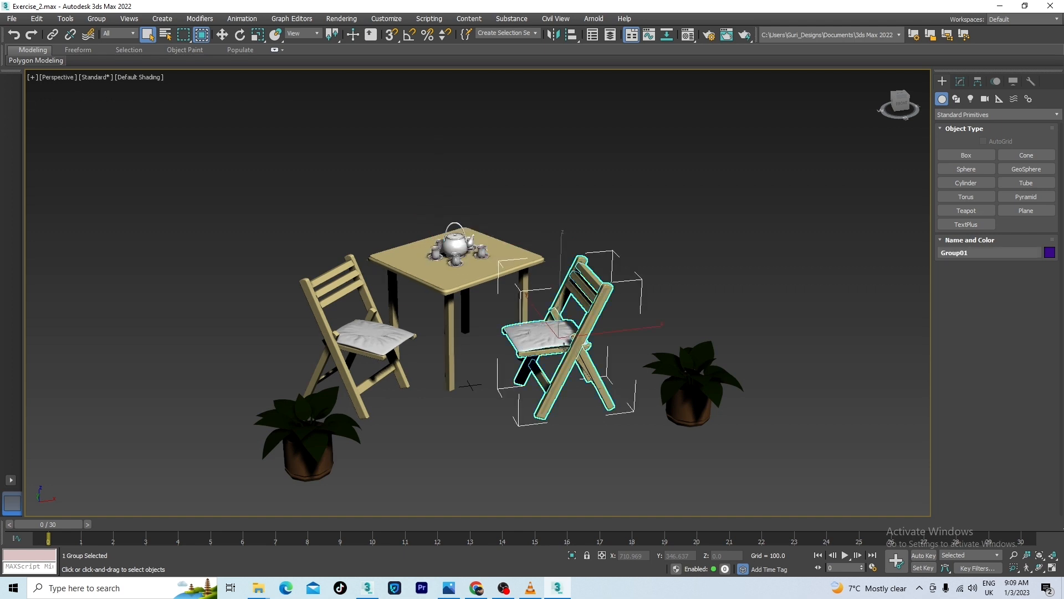
pyautogui.keyDown('ctrl'); pyautogui.click(379, 344); pyautogui.keyUp('ctrl')
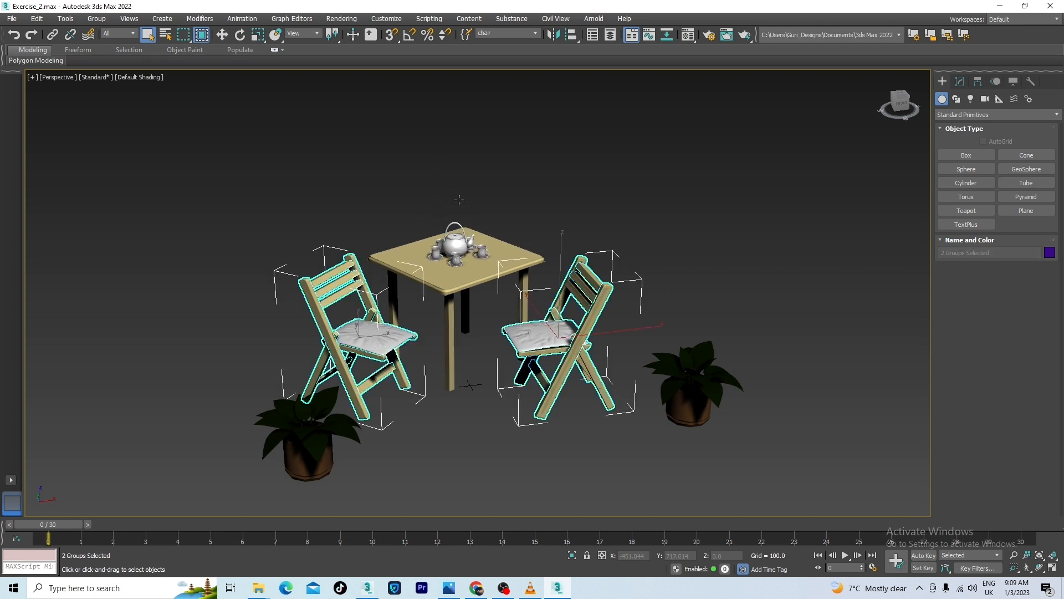
pyautogui.click(535, 33)
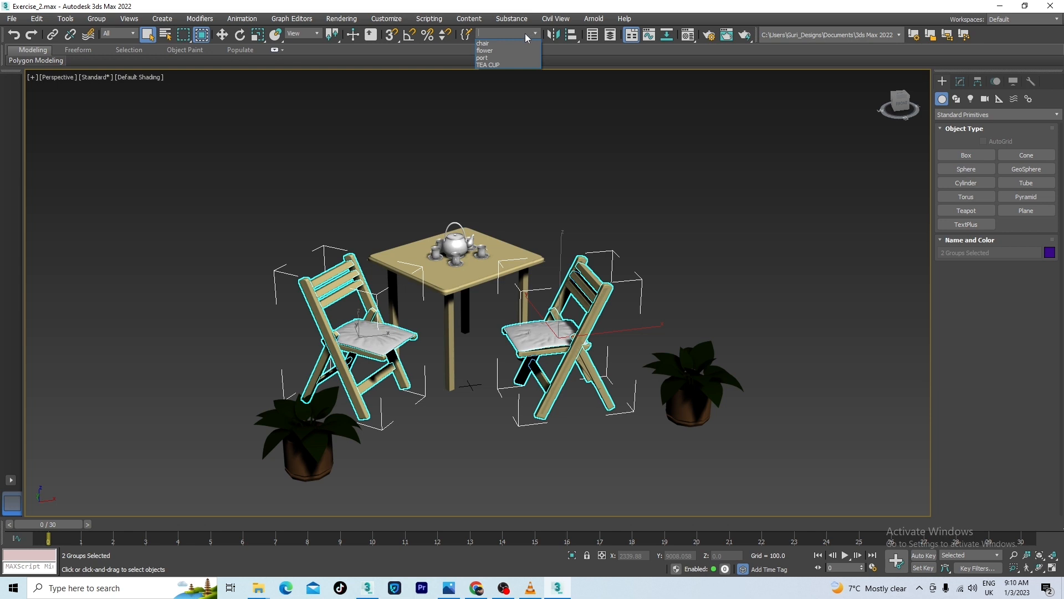
pyautogui.click(484, 43)
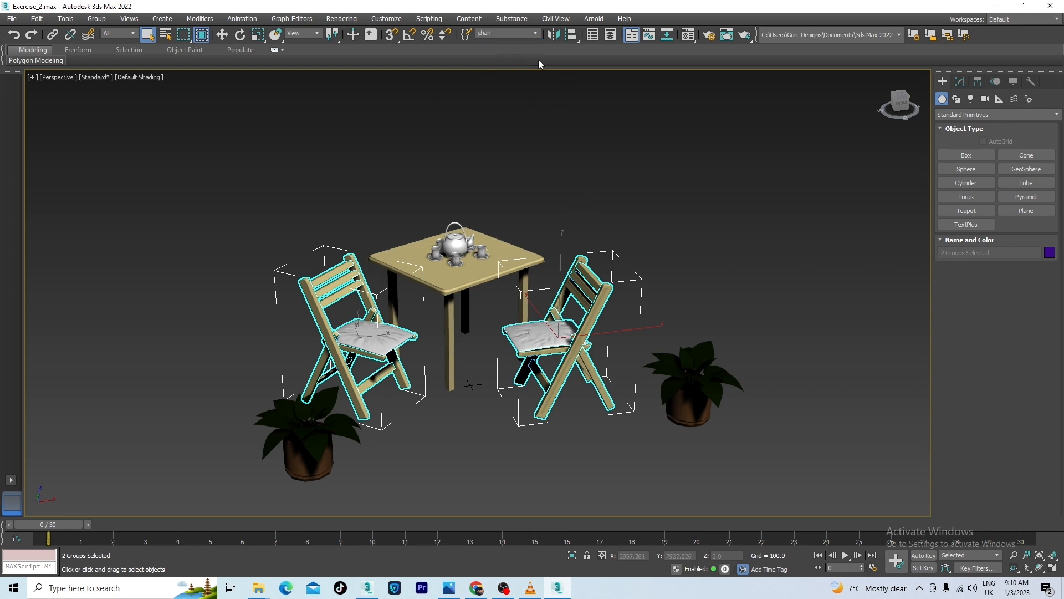
# Delete the chair, flower, port and TEA CUP sets in the Named Selection Sets editor, close it and clear the selection.
pyautogui.click(466, 34)
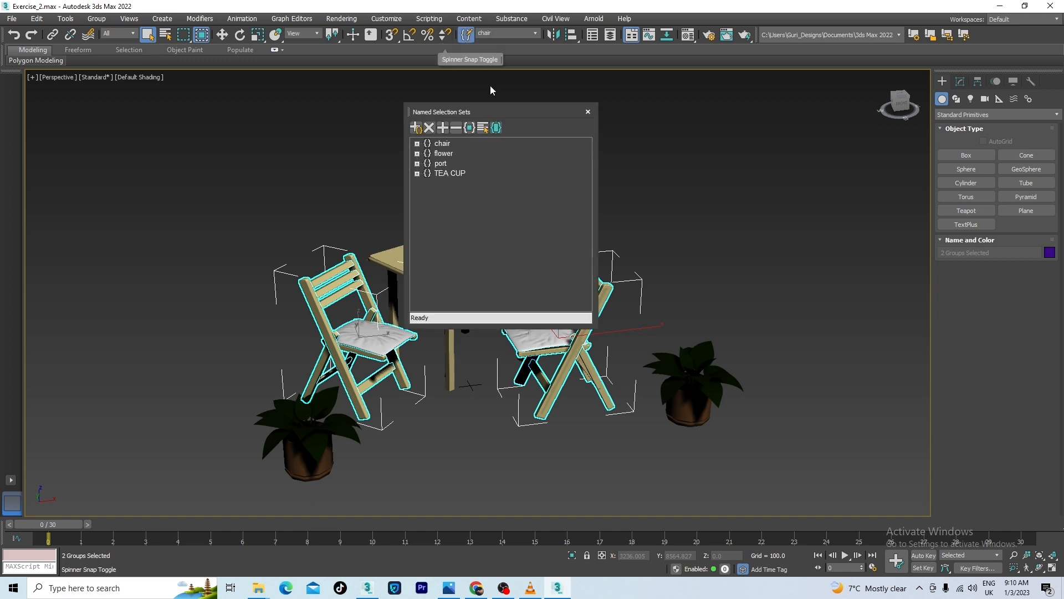
pyautogui.click(439, 144)
pyautogui.click(430, 129)
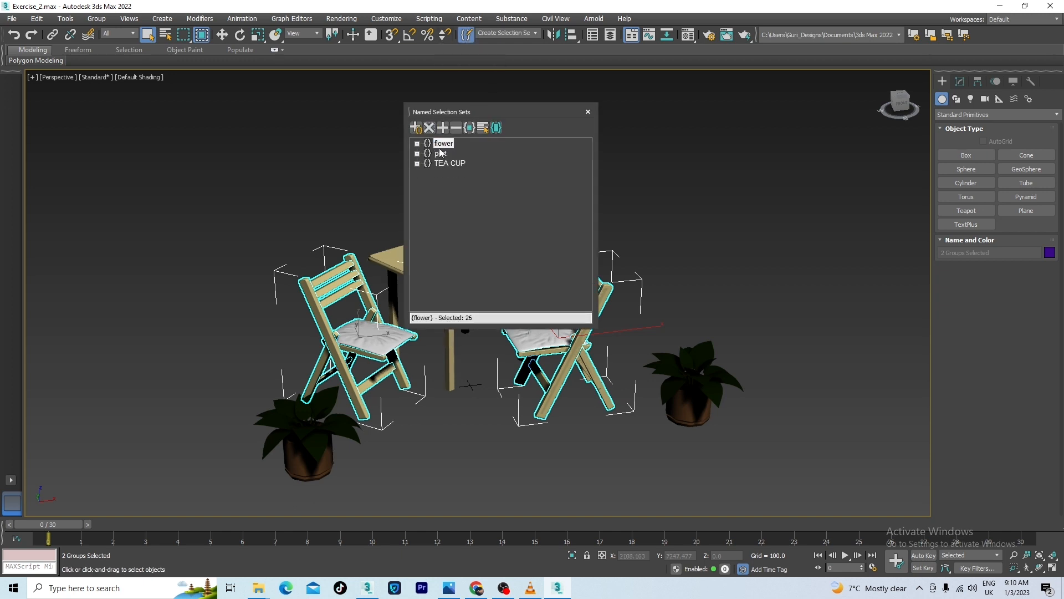
pyautogui.click(430, 130)
pyautogui.click(442, 153)
pyautogui.click(441, 144)
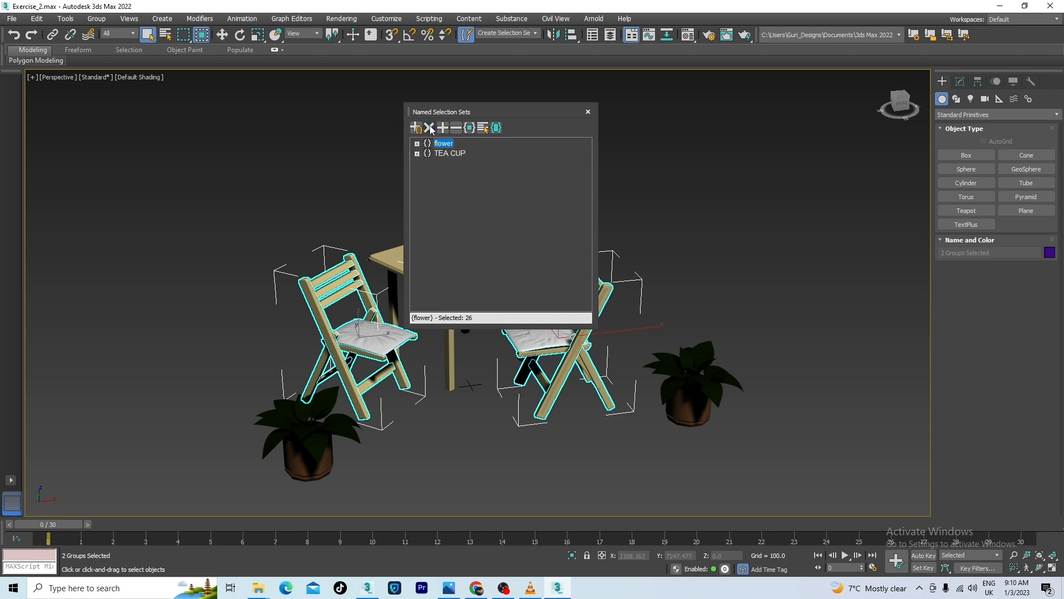
pyautogui.click(430, 128)
pyautogui.click(430, 128)
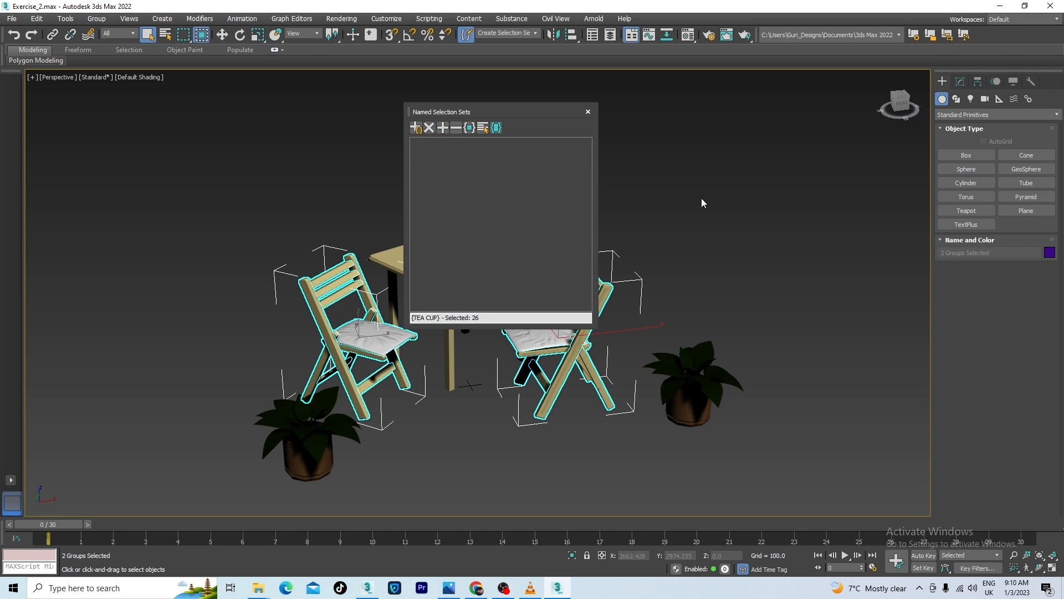
pyautogui.click(588, 112)
pyautogui.click(556, 194)
# Window-select the teapot and every cup except the front one, and save them as a selection set named TEA CUP.
pyautogui.scroll(5, 454, 247)
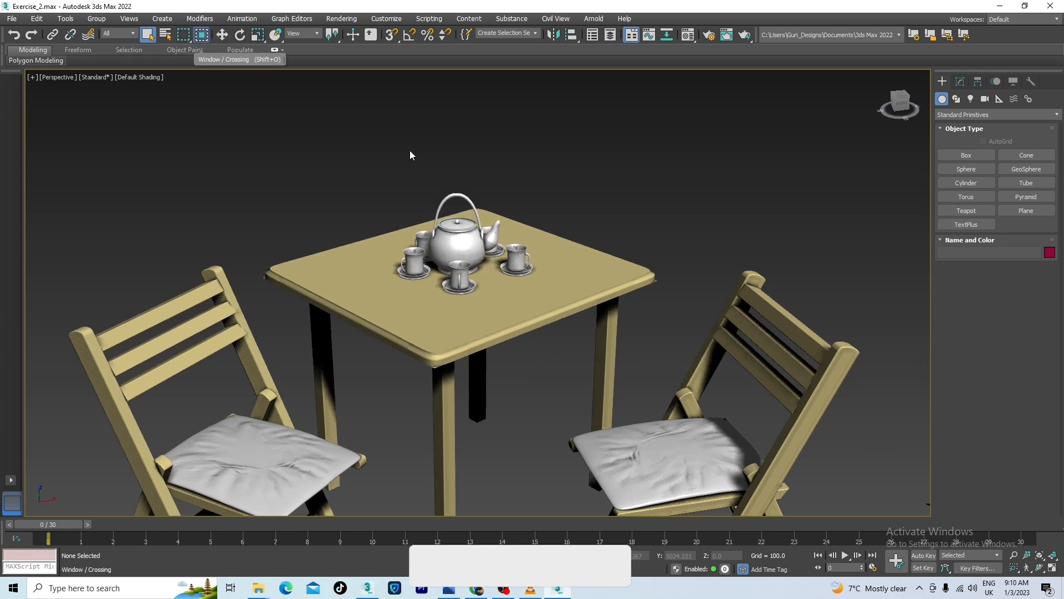
pyautogui.moveTo(373, 166); pyautogui.dragTo(535, 292)
pyautogui.click(531, 32)
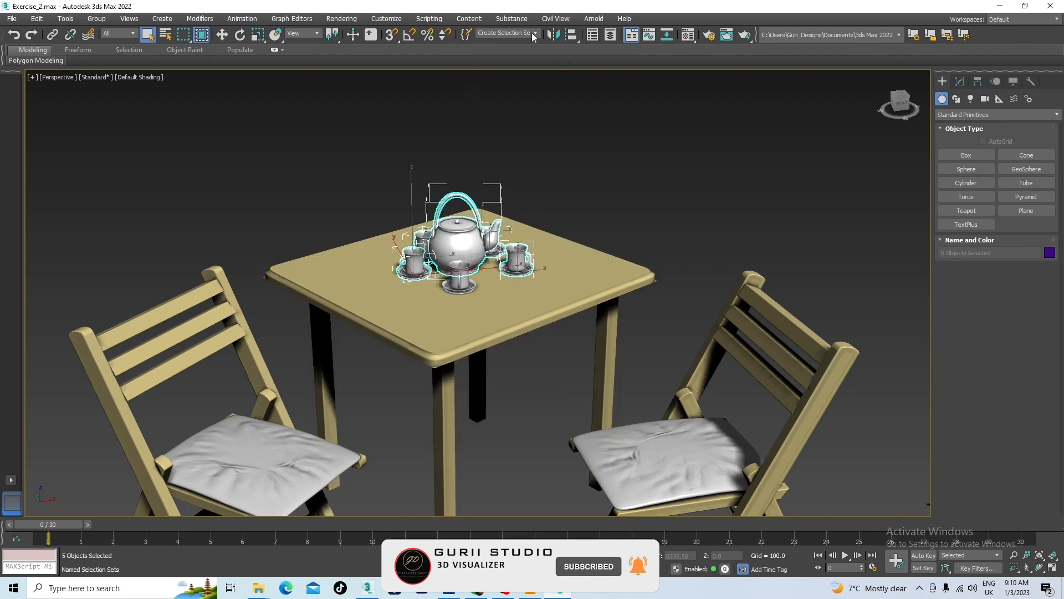
pyautogui.write('TEA CUP')
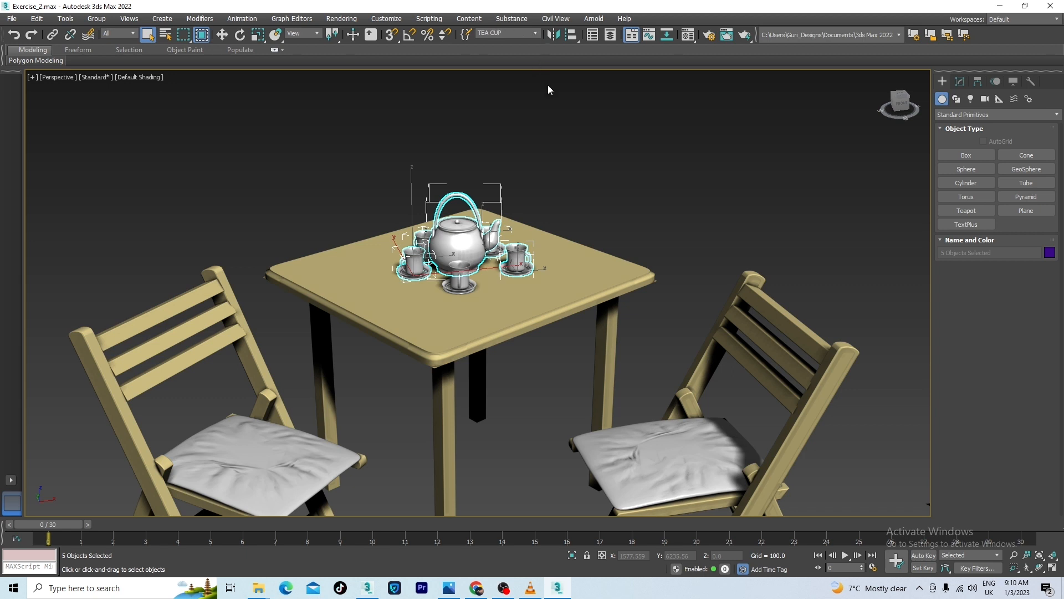
# Select both folding chairs and save them as a selection set named CHAIR.
pyautogui.scroll(-5, 599, 233)
pyautogui.click(621, 260)
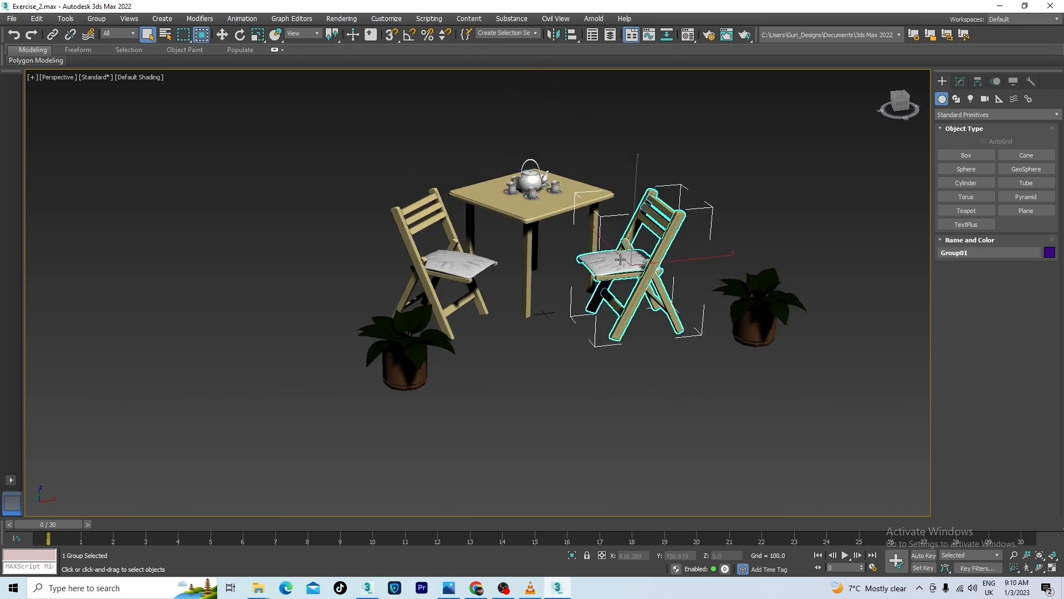
pyautogui.keyDown('ctrl'); pyautogui.click(473, 268); pyautogui.keyUp('ctrl')
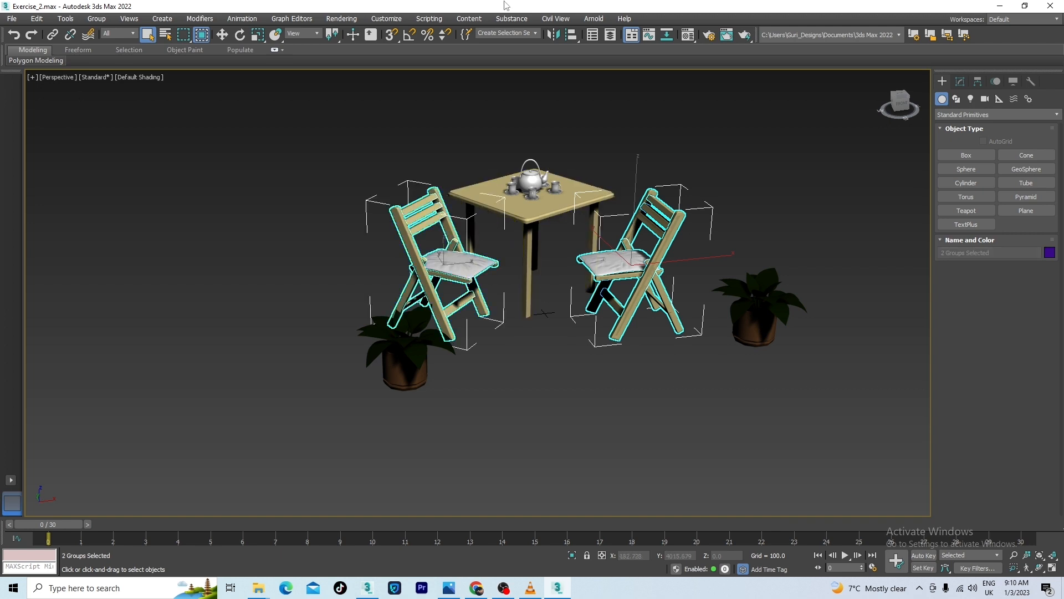
pyautogui.click(532, 34)
pyautogui.write('CHAIR')
pyautogui.press('Return')
# Select both potted plants, save them as a selection set named PLANT, and clear the selection.
pyautogui.click(754, 314)
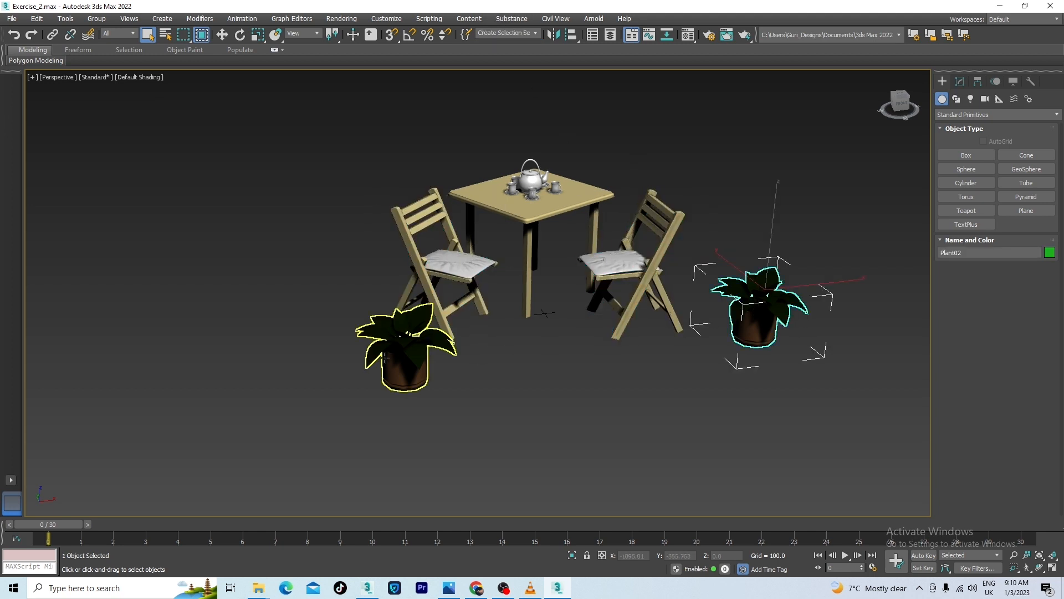
pyautogui.keyDown('ctrl'); pyautogui.click(407, 355); pyautogui.keyUp('ctrl')
pyautogui.click(537, 33)
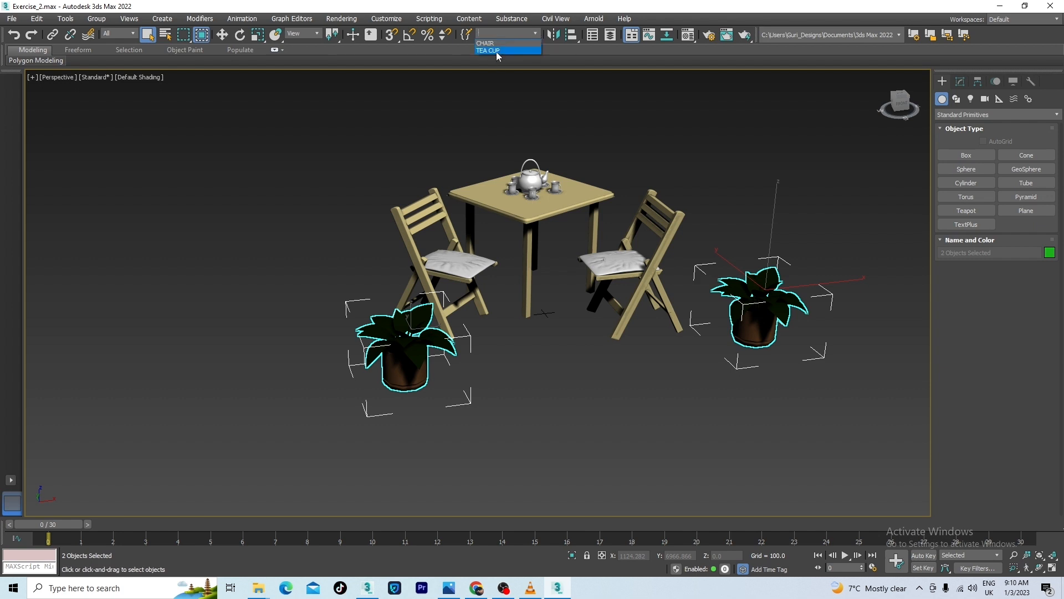
pyautogui.click(495, 32)
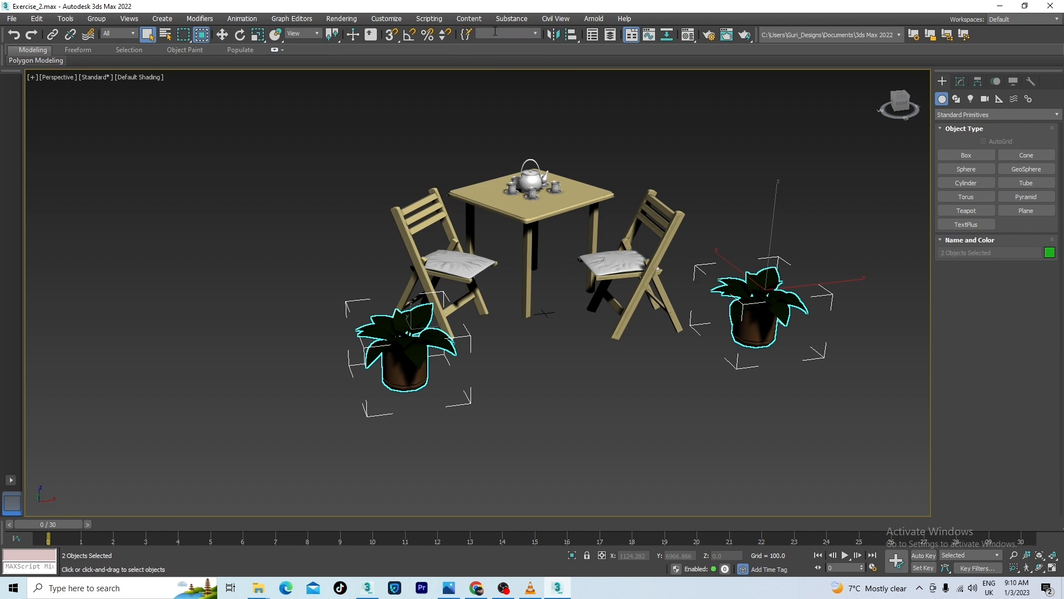
pyautogui.click(532, 35)
pyautogui.click(513, 33)
pyautogui.press('Return')
pyautogui.click(648, 402)
# Select the teapot and recall the TEA CUP selection set to select the teapot with its cups.
pyautogui.moveTo(707, 365); pyautogui.dragTo(632, 432, button='middle')
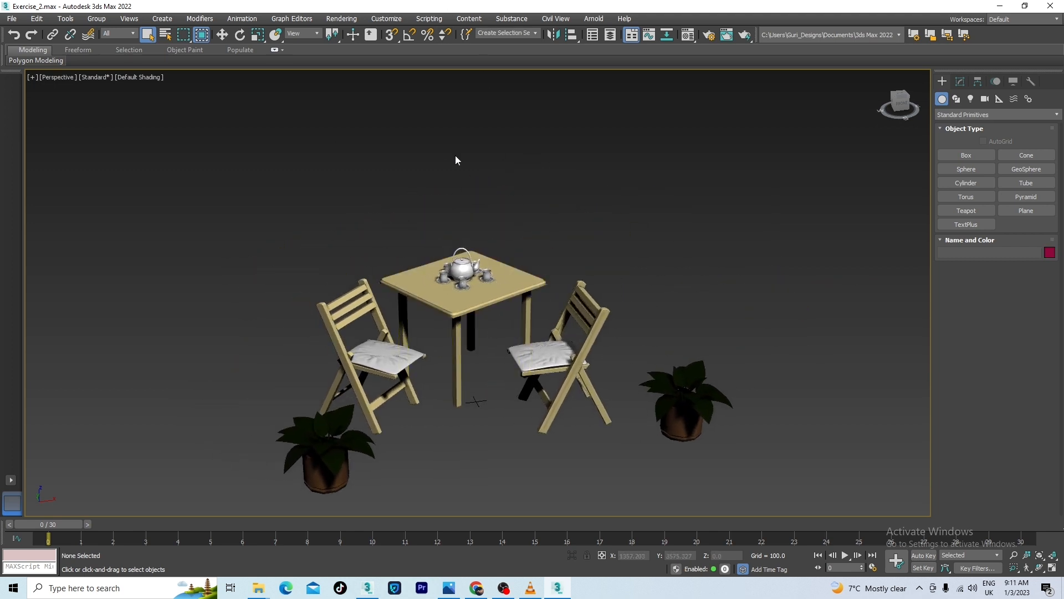
pyautogui.moveTo(478, 148); pyautogui.dragTo(648, 192, button='middle')
pyautogui.scroll(6, 643, 332)
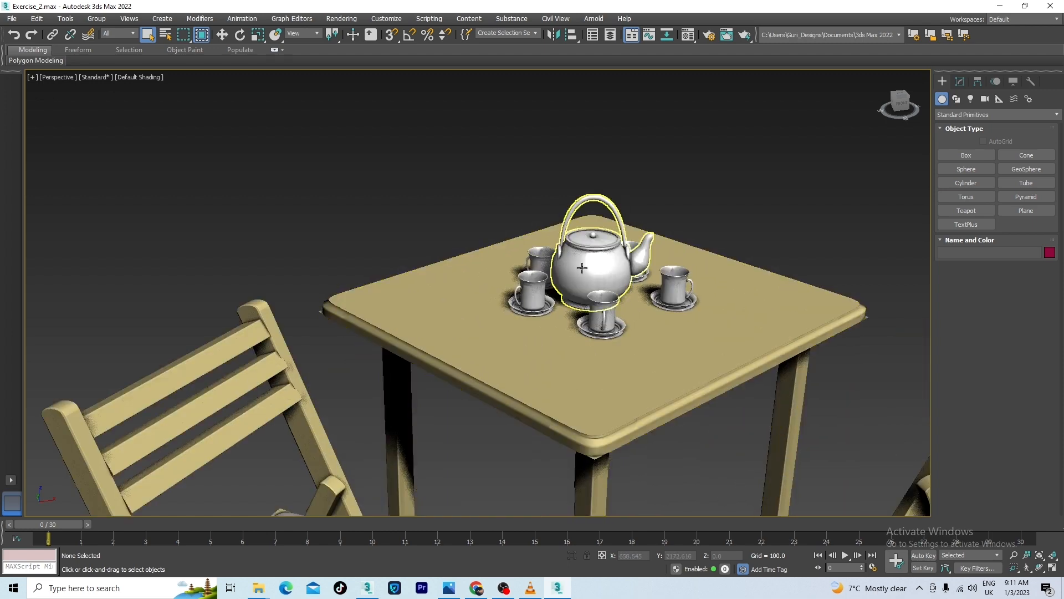
pyautogui.click(620, 262)
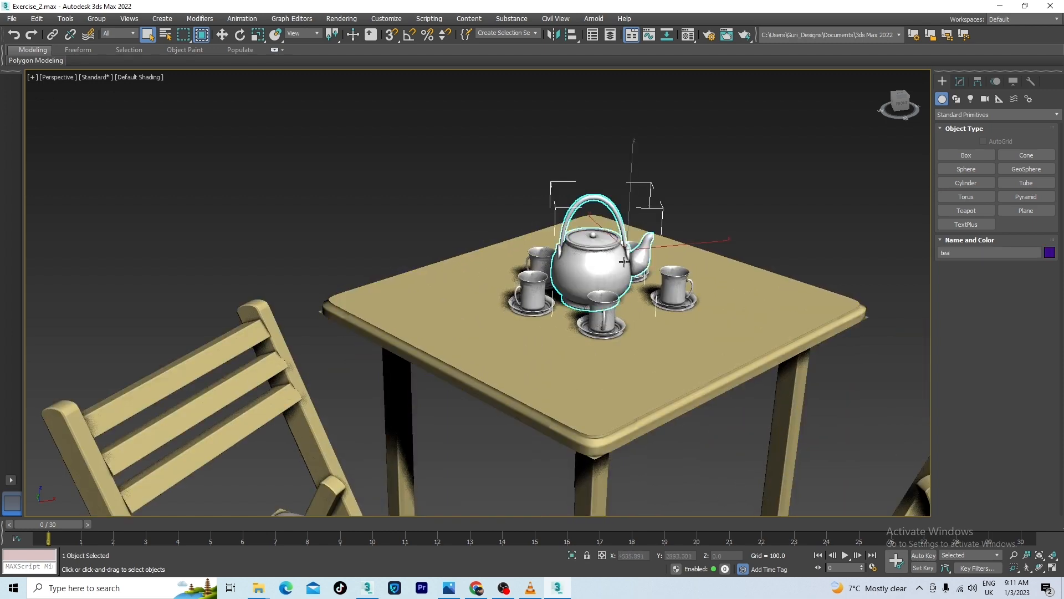
pyautogui.moveTo(746, 252); pyautogui.dragTo(593, 257, button='middle')
pyautogui.scroll(5, 482, 295)
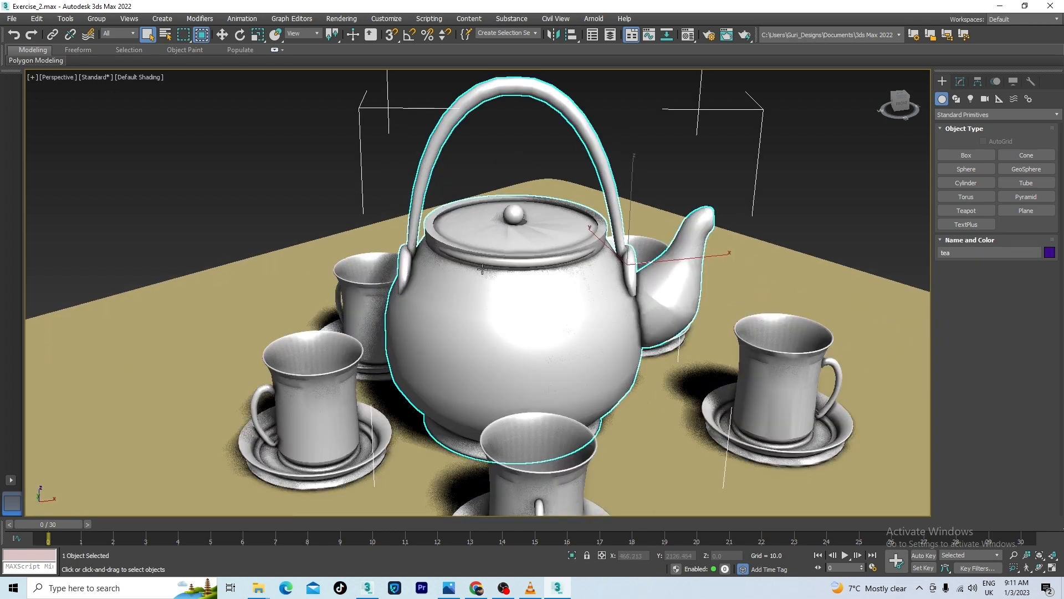
pyautogui.click(536, 33)
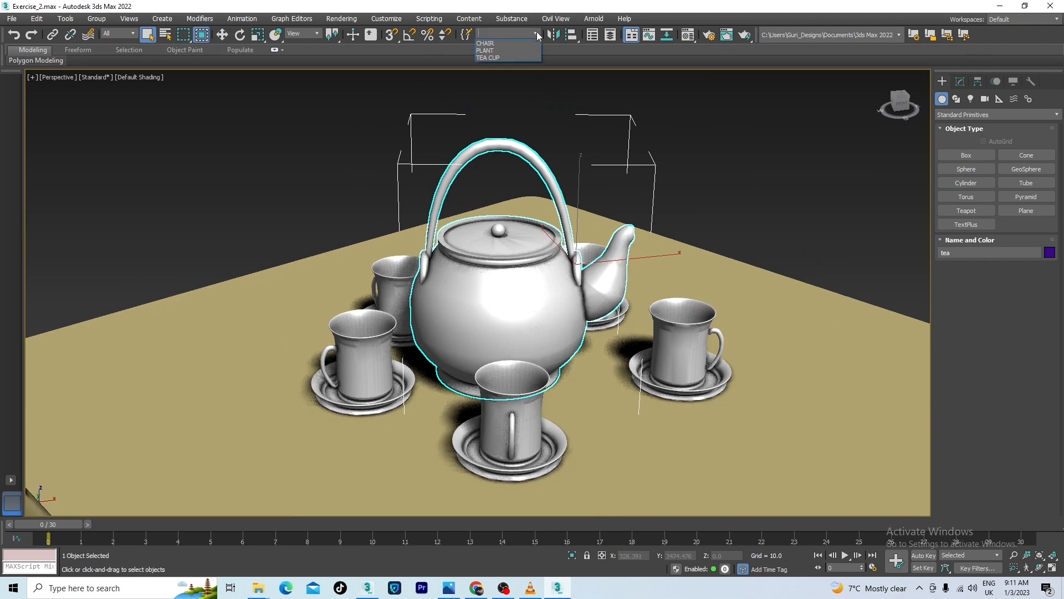
pyautogui.click(488, 56)
pyautogui.scroll(-5, 427, 290)
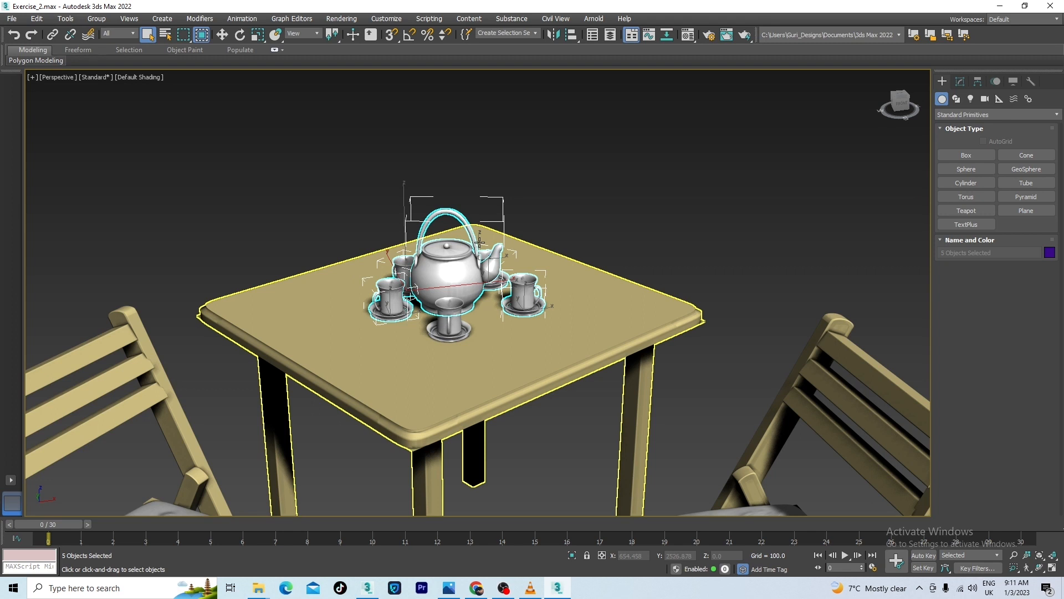
# Move the teapot and cups of the TEA CUP set together across the tabletop, away from the front cup.
pyautogui.press('w')
pyautogui.moveTo(446, 283); pyautogui.dragTo(519, 303)
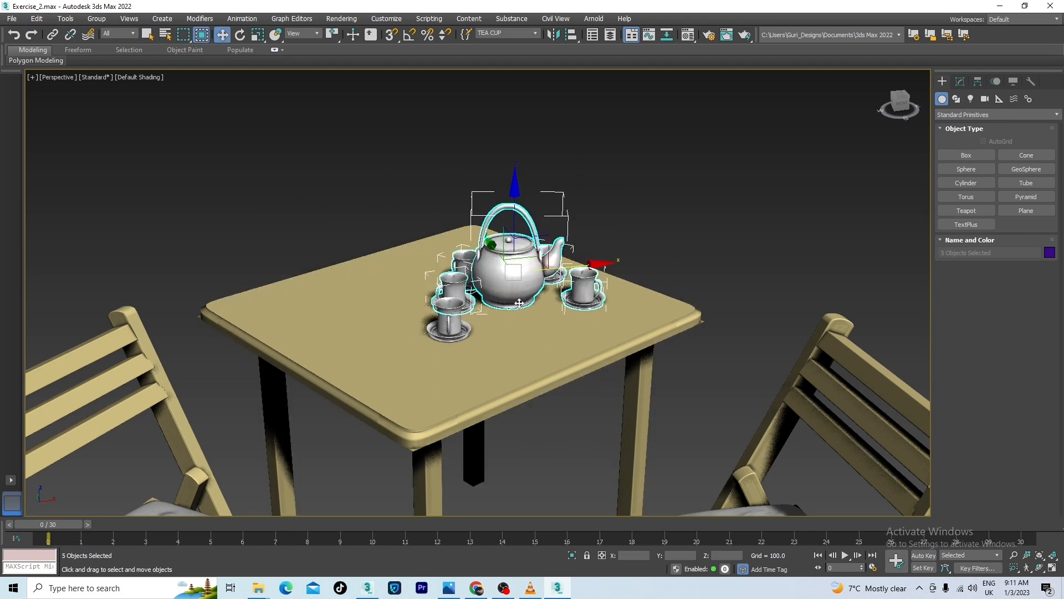
pyautogui.keyDown('alt'); pyautogui.moveTo(520, 303); pyautogui.dragTo(478, 252, button='middle'); pyautogui.keyUp('alt')
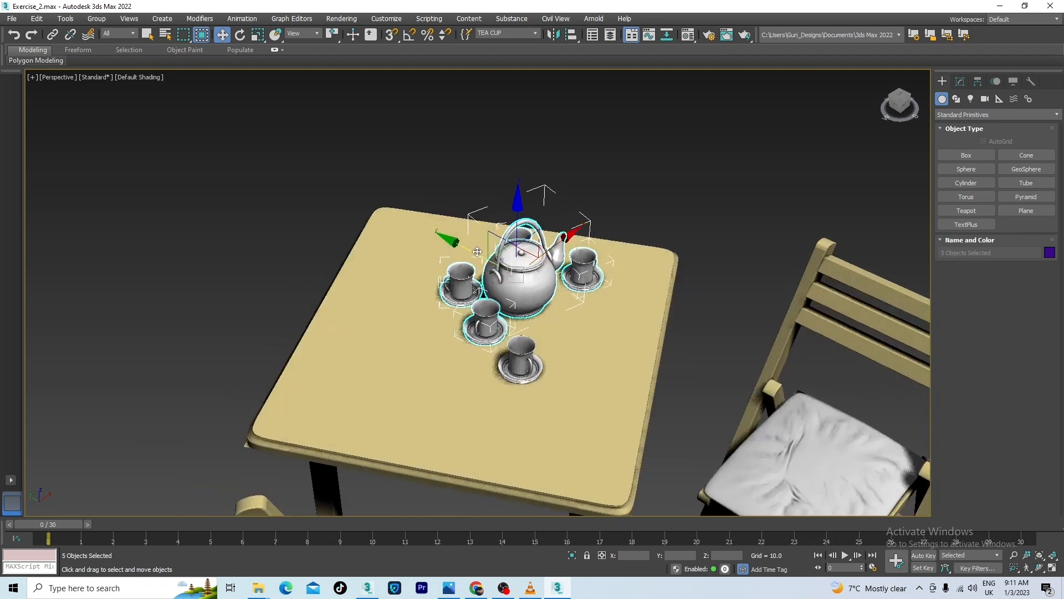
pyautogui.moveTo(477, 252); pyautogui.dragTo(446, 265)
pyautogui.scroll(-5, 506, 216)
# Recall the CHAIR selection set and move both chairs together about 56 units along the Y axis.
pyautogui.click(532, 269)
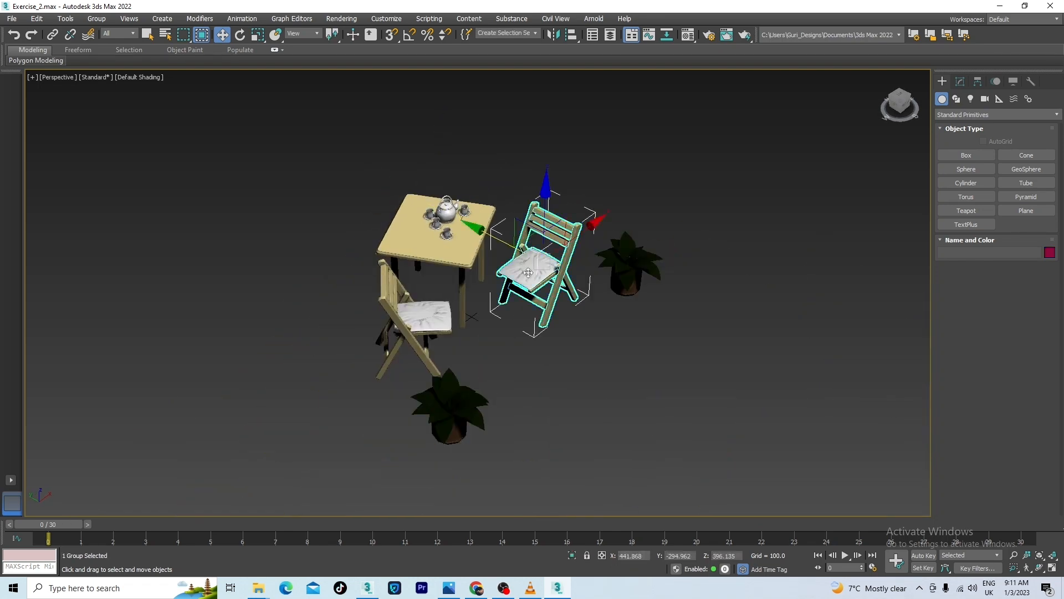
pyautogui.click(531, 32)
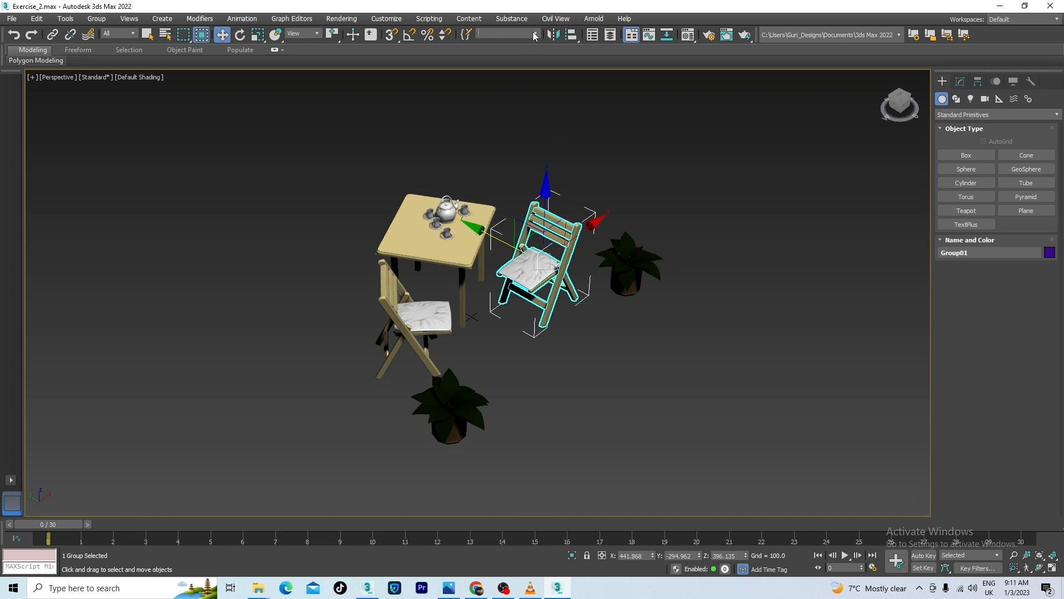
pyautogui.click(534, 34)
pyautogui.click(486, 44)
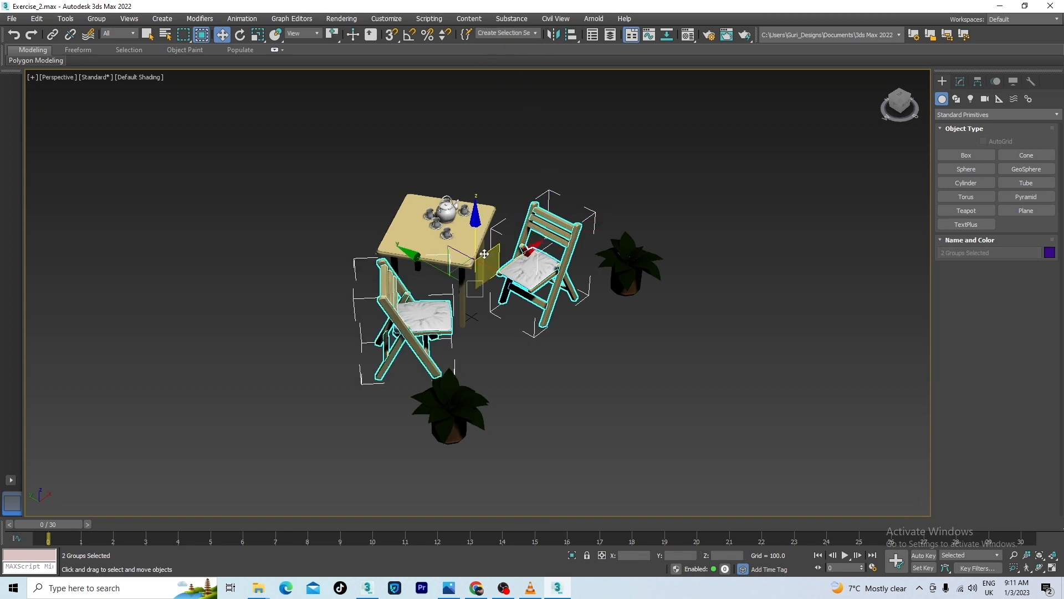
pyautogui.moveTo(485, 254)
pyautogui.mouseDown()
pyautogui.moveTo(524, 224)
pyautogui.moveTo(448, 294)
pyautogui.moveTo(497, 264)
pyautogui.mouseUp()
pyautogui.moveTo(430, 266); pyautogui.dragTo(384, 286)
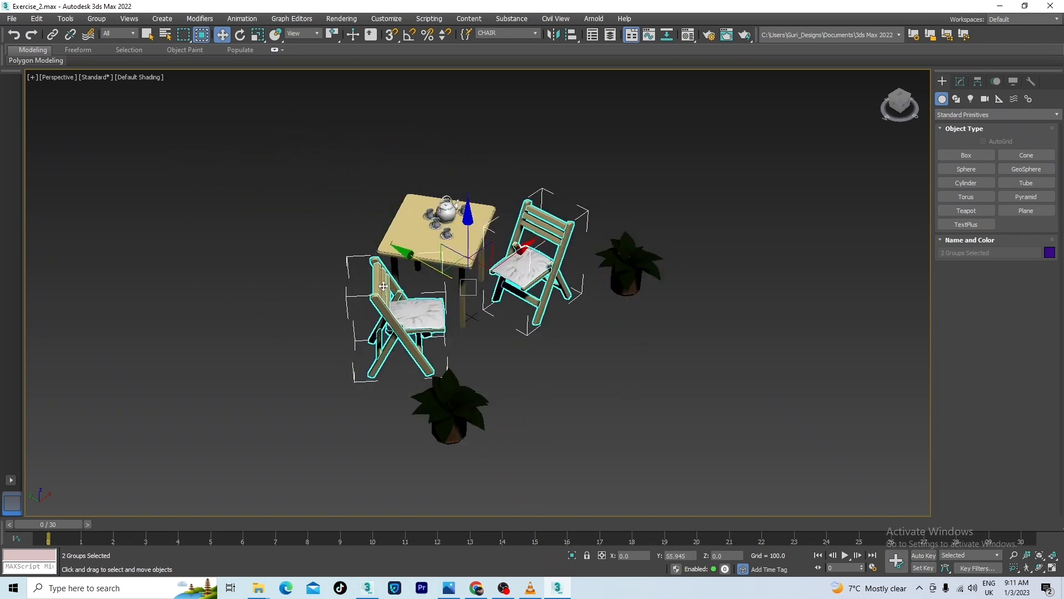
pyautogui.click(629, 270)
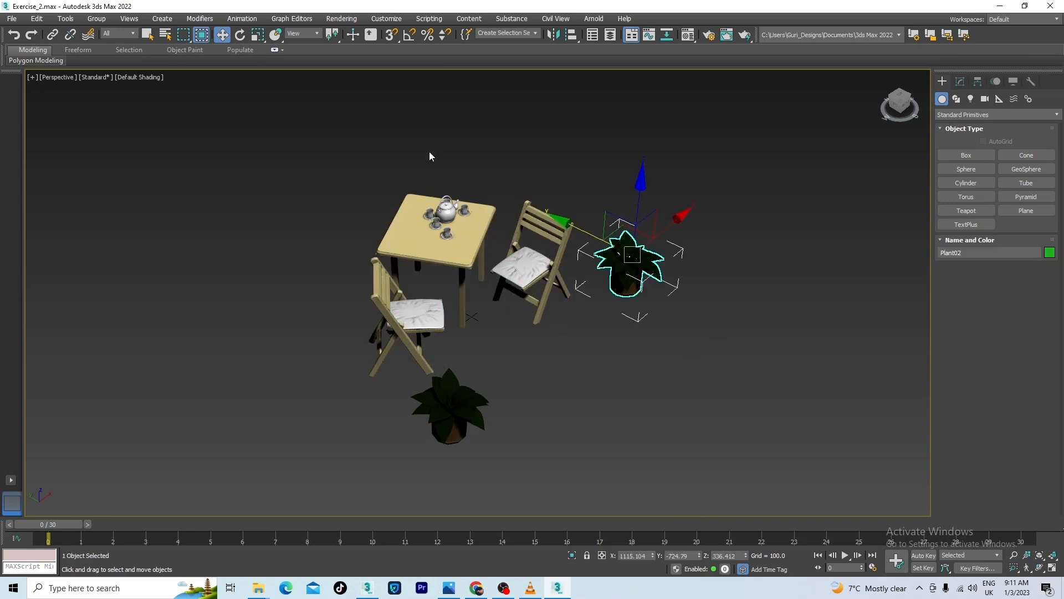
pyautogui.moveTo(588, 234); pyautogui.dragTo(626, 280)
pyautogui.hotkey('ctrl', 'z')
# Recall the PLANT selection set and move both plants together to the far side of the table.
pyautogui.click(510, 33)
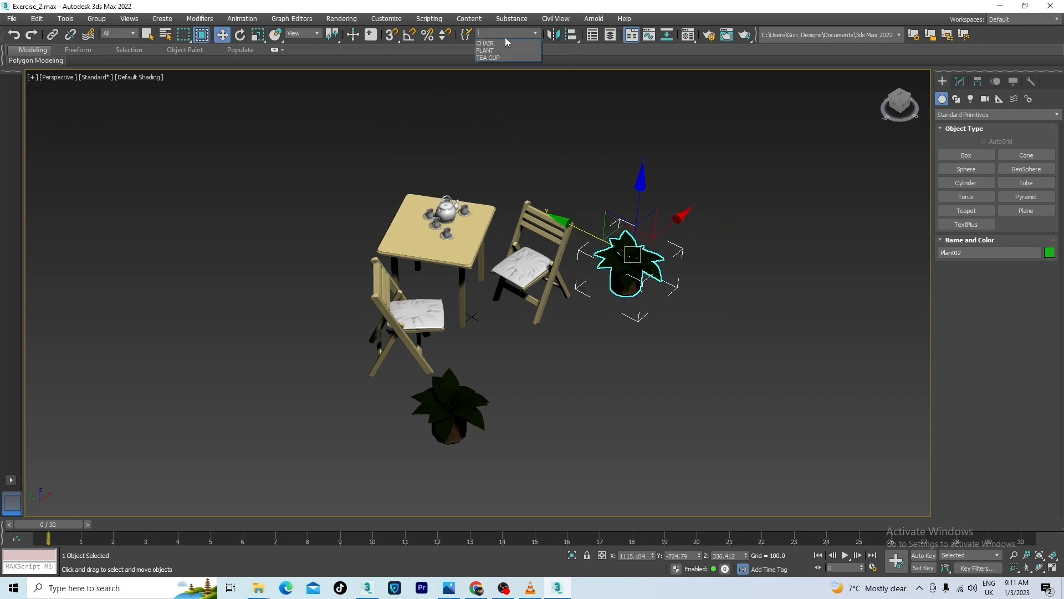
pyautogui.click(488, 54)
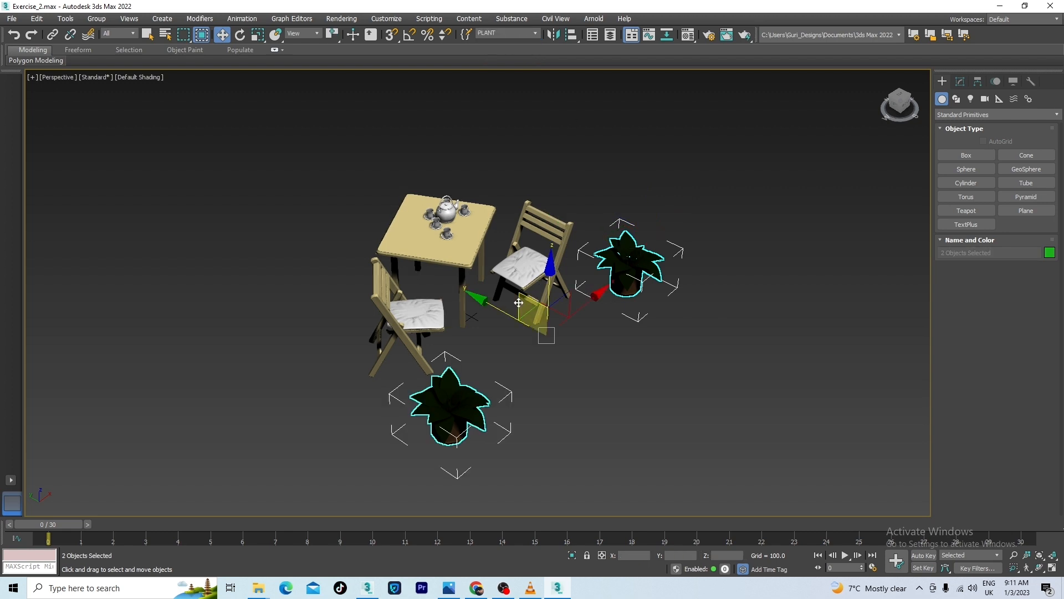
pyautogui.moveTo(495, 310); pyautogui.dragTo(282, 207)
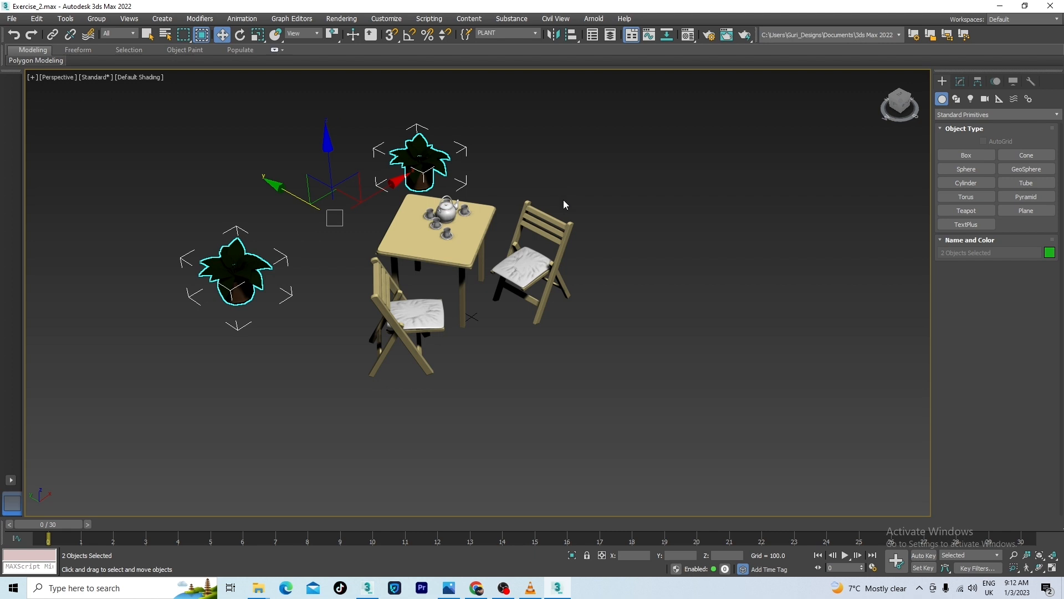
# Nudge the two plants slightly along the Y axis and about 121 units along the X axis.
pyautogui.moveTo(677, 162); pyautogui.dragTo(688, 232, button='middle')
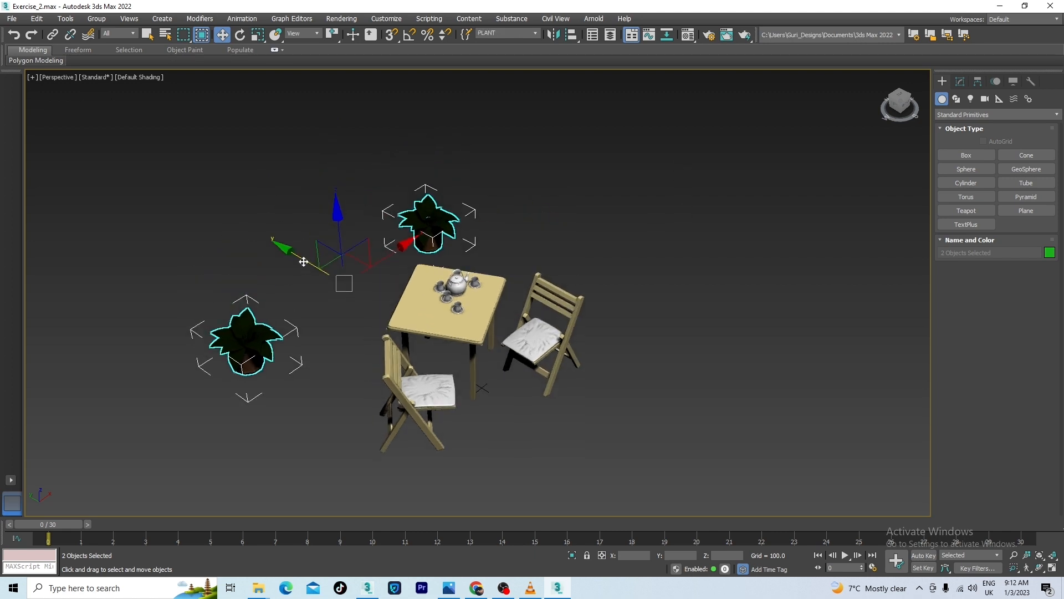
pyautogui.moveTo(304, 269); pyautogui.dragTo(308, 263)
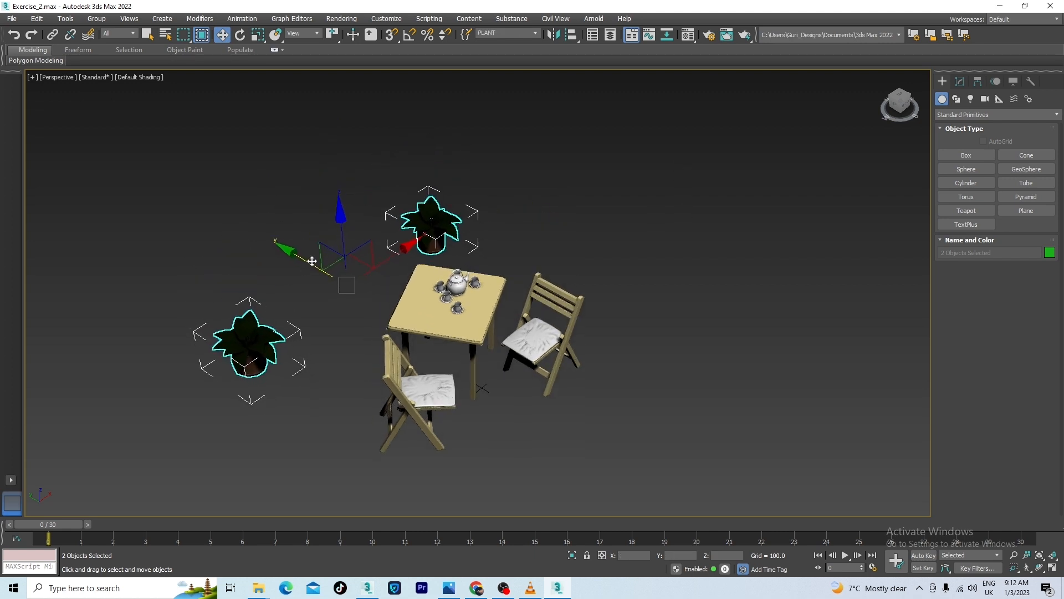
pyautogui.moveTo(339, 310); pyautogui.dragTo(321, 284, button='middle')
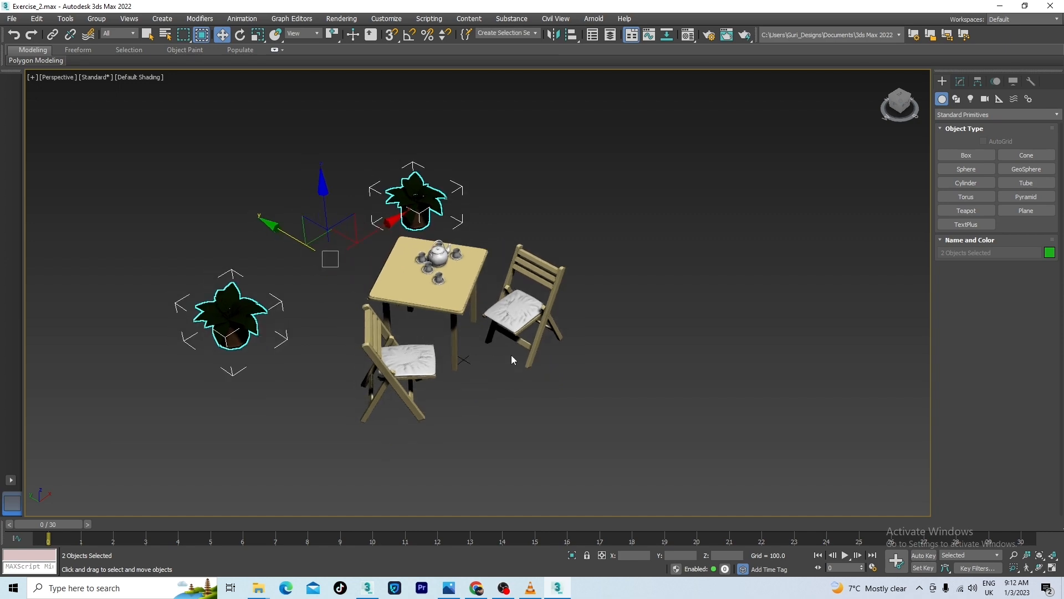
pyautogui.moveTo(365, 240)
pyautogui.mouseDown()
pyautogui.moveTo(383, 233)
pyautogui.moveTo(373, 239)
pyautogui.mouseUp()
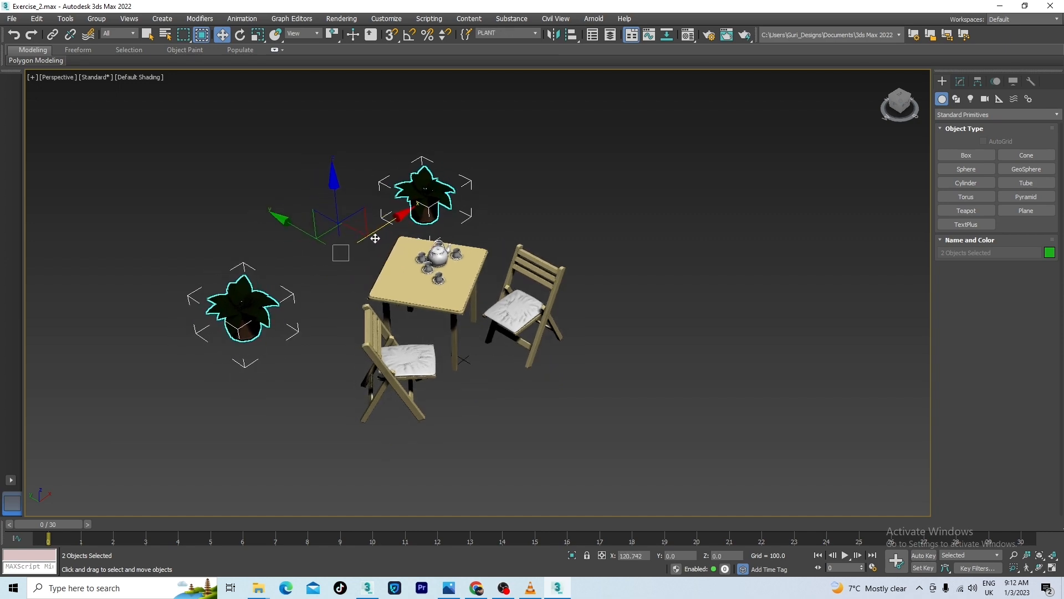